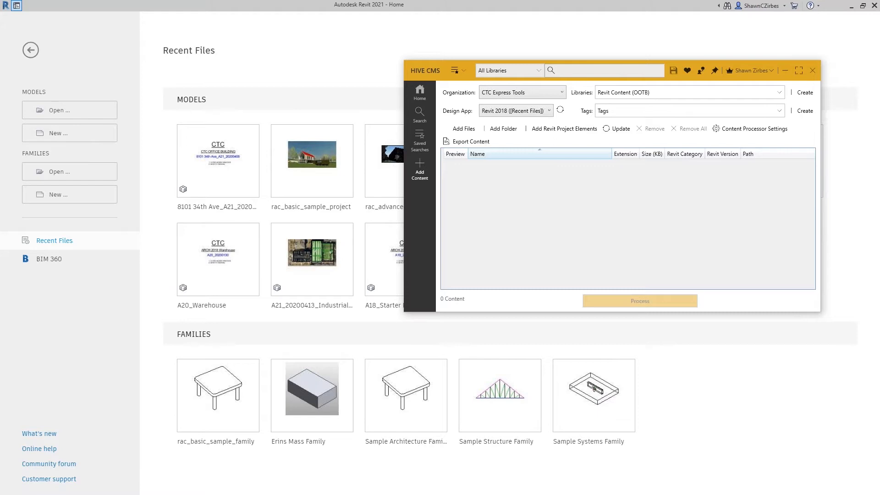
Step: Check the Revit sessions available as design app for adding content, and look over the saved searches in HIVE CMS
{"action": "left_click", "coordinate": [541, 111]}
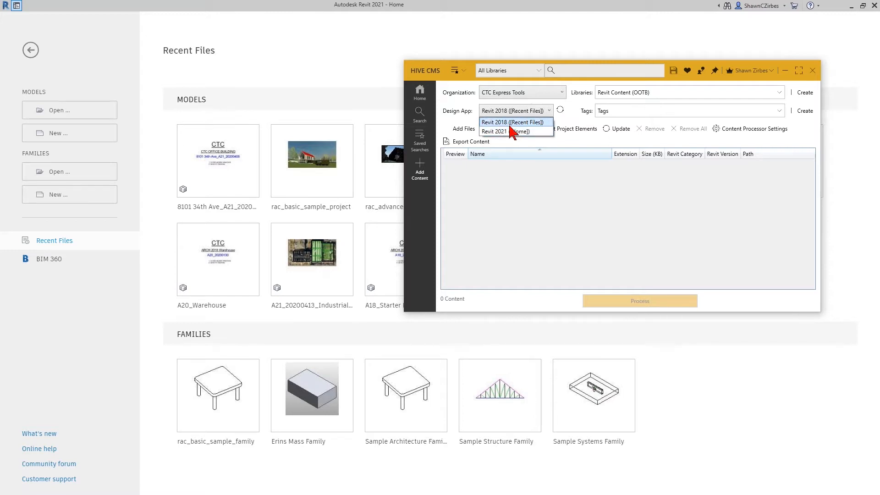
{"action": "left_click", "coordinate": [520, 173]}
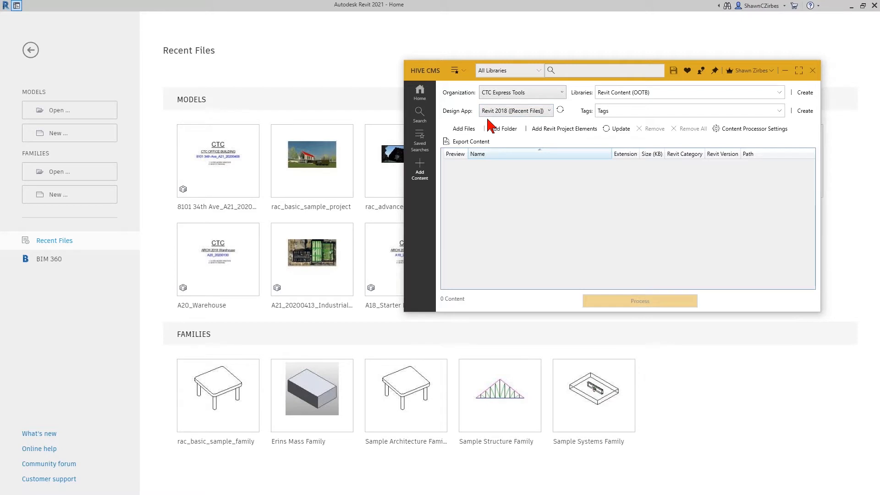
{"action": "left_click", "coordinate": [419, 94]}
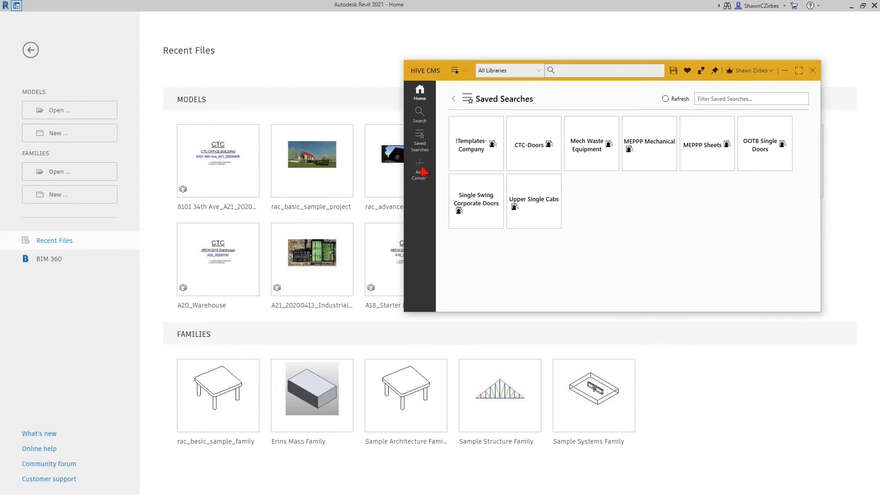
{"action": "left_click", "coordinate": [454, 99]}
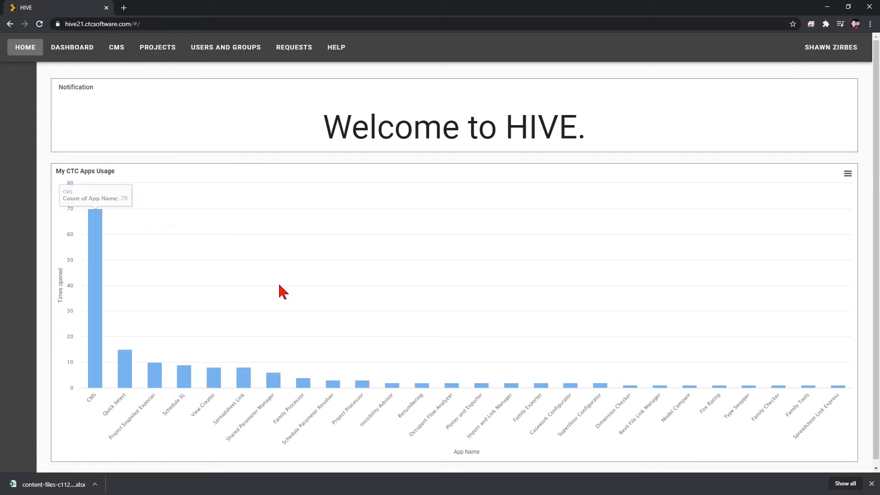
Step: Open the CMS organization settings in the HIVE web portal and keep Prefer cloud content enabled
{"action": "left_click", "coordinate": [117, 48]}
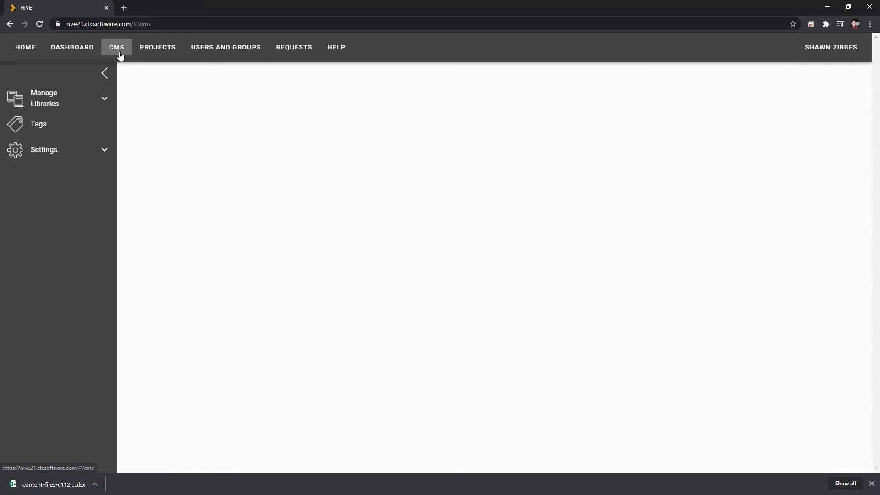
{"action": "left_click", "coordinate": [86, 153]}
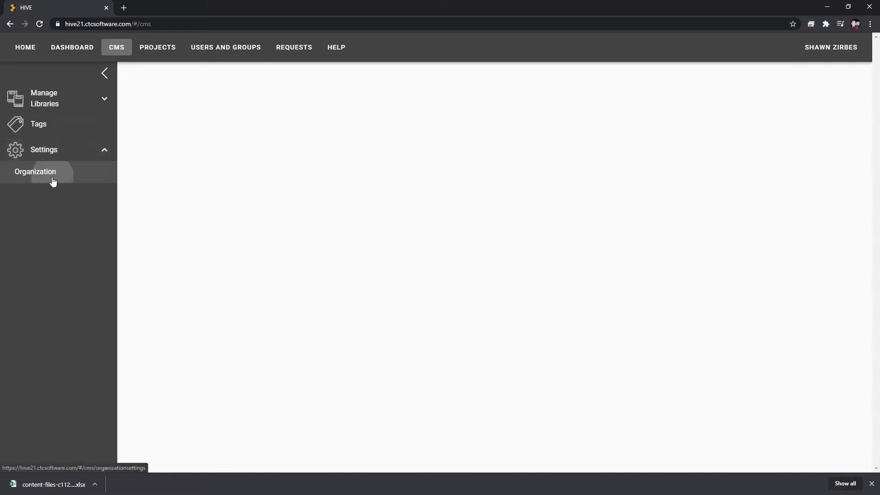
{"action": "left_click", "coordinate": [53, 181]}
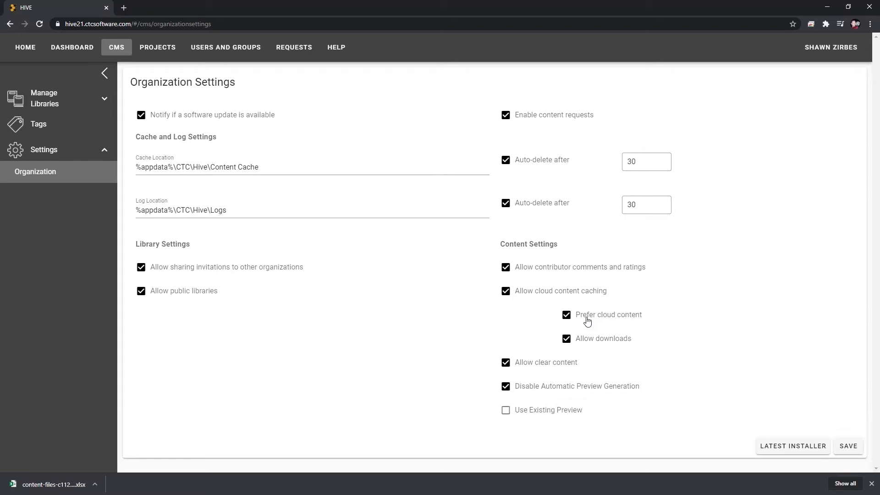
{"action": "left_click", "coordinate": [567, 316]}
{"action": "left_click", "coordinate": [590, 322]}
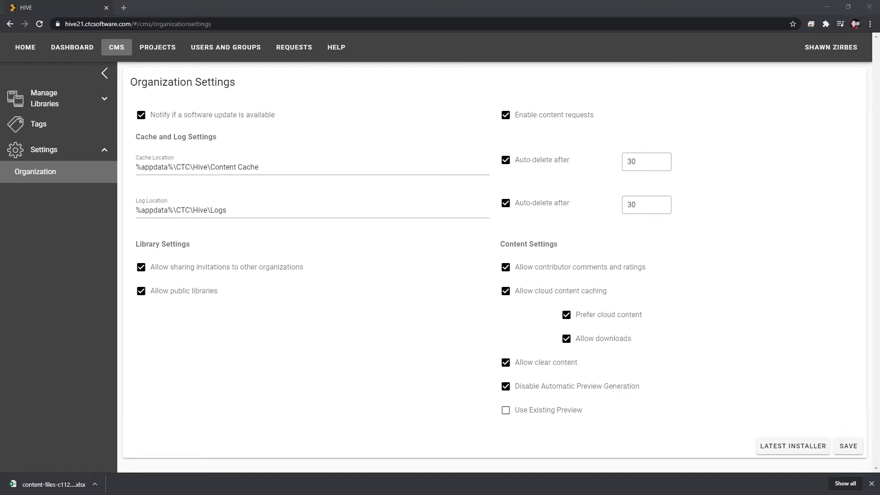
Step: In the HIVE CMS window, review the Revit family preview generator's general and appearance settings without saving changes
{"action": "left_click", "coordinate": [420, 175]}
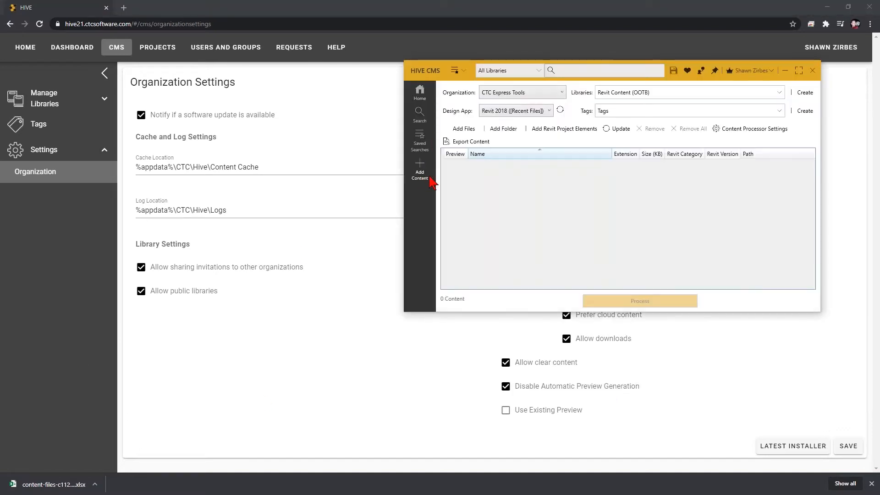
{"action": "left_click", "coordinate": [756, 130]}
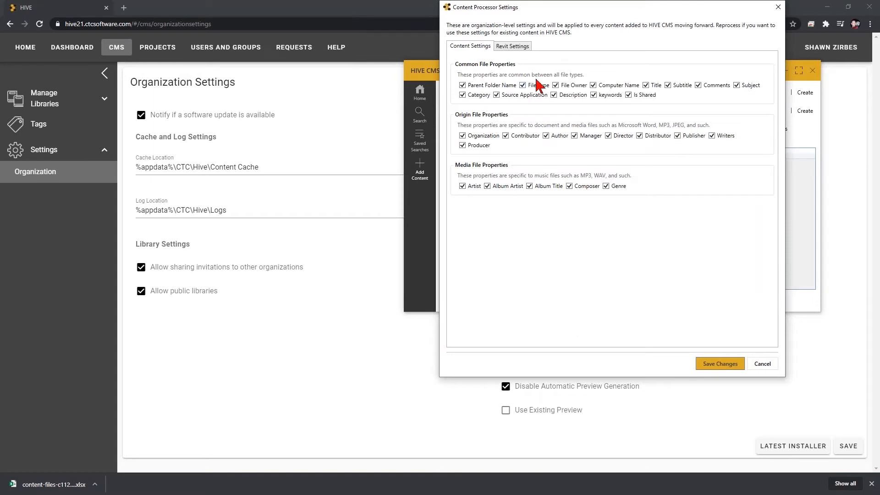
{"action": "left_click", "coordinate": [518, 46]}
{"action": "left_click", "coordinate": [534, 63]}
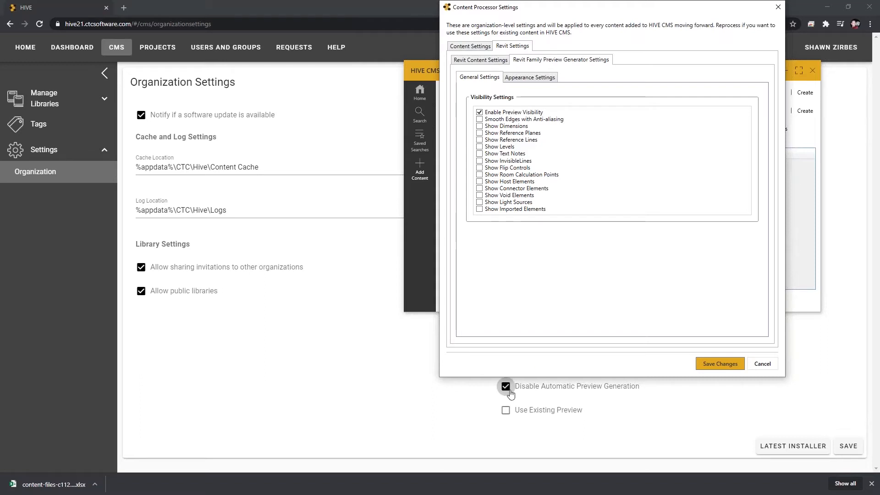
{"action": "left_click", "coordinate": [529, 78]}
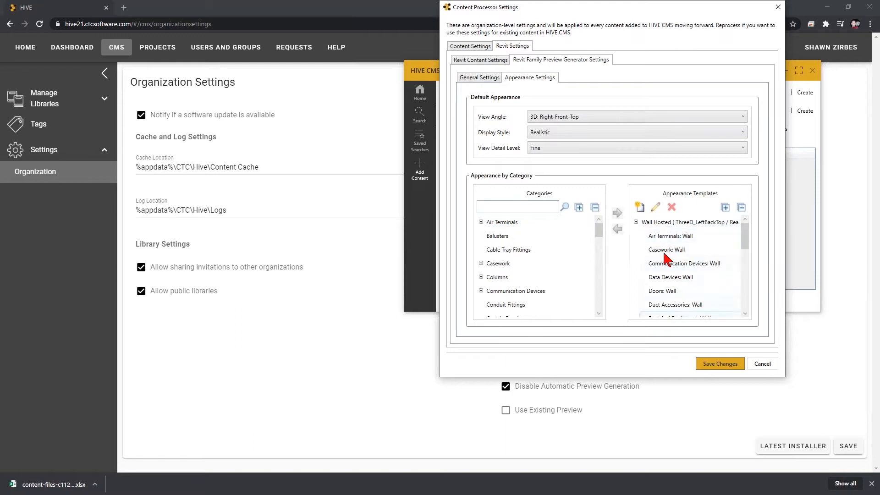
{"action": "double_click", "coordinate": [670, 224]}
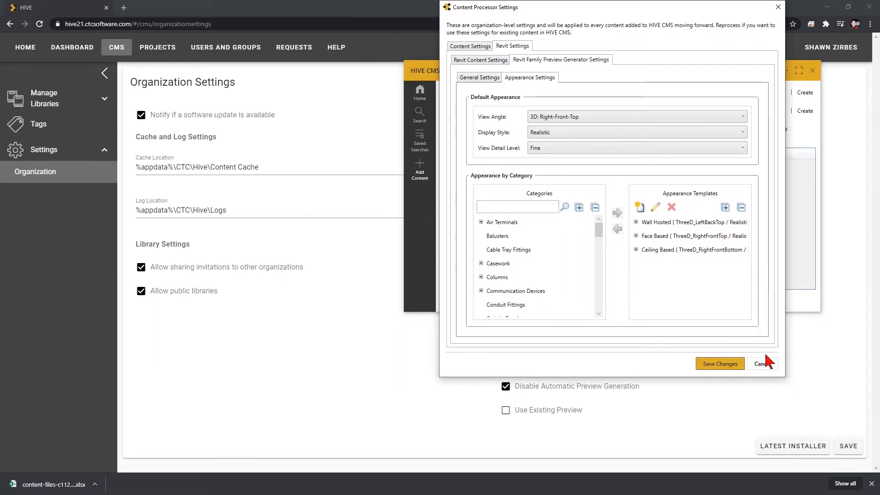
{"action": "left_click", "coordinate": [762, 363]}
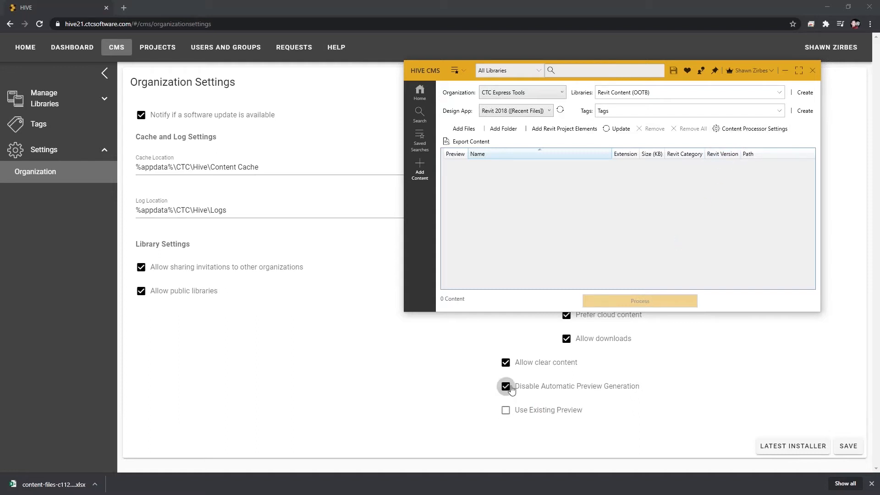
Step: Return to the web portal and save the organization settings with Use Existing Preview left off
{"action": "left_click", "coordinate": [440, 404]}
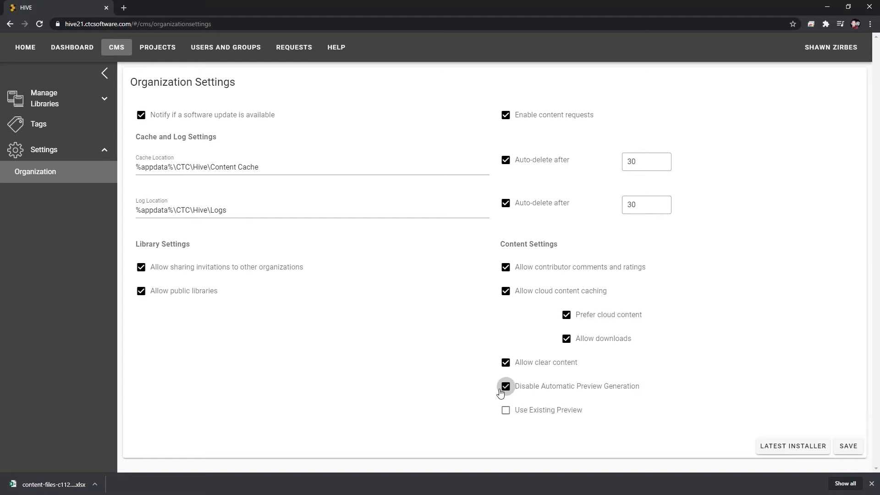
{"action": "left_click", "coordinate": [511, 415]}
{"action": "left_click", "coordinate": [505, 409]}
{"action": "left_click", "coordinate": [840, 444]}
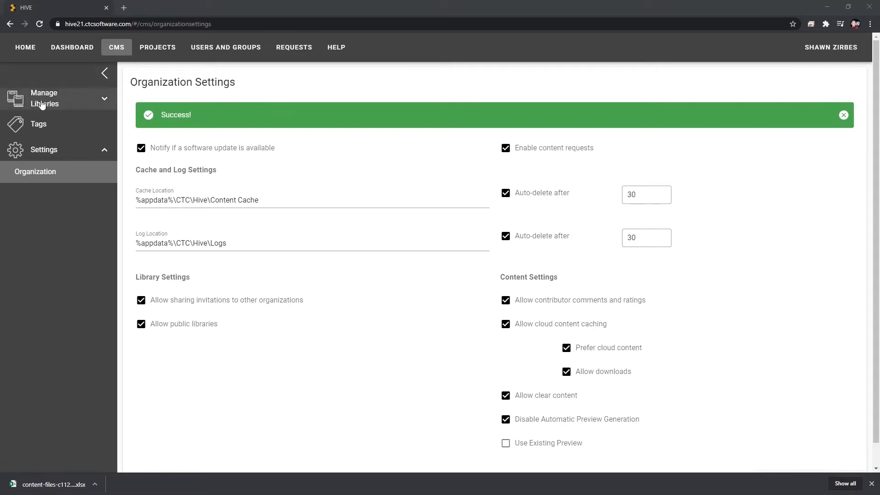
Step: Open the organization's library list and examine the Revit Content libraries for CTC, MEPPP and OOTB
{"action": "left_click", "coordinate": [59, 102]}
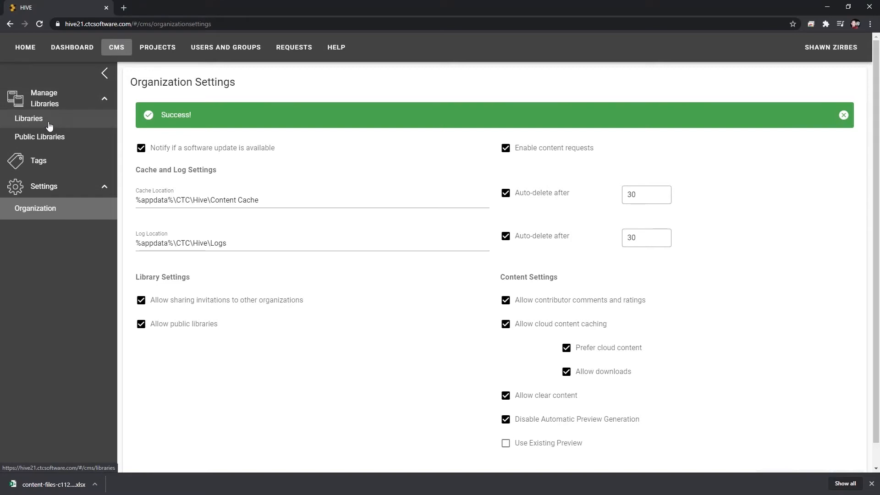
{"action": "left_click", "coordinate": [50, 125]}
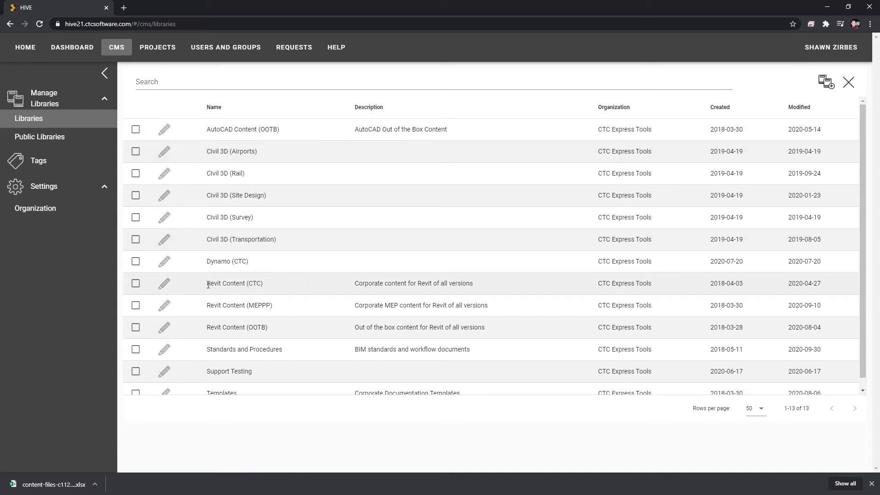
{"action": "left_click_drag", "start_coordinate": [208, 285], "coordinate": [277, 292]}
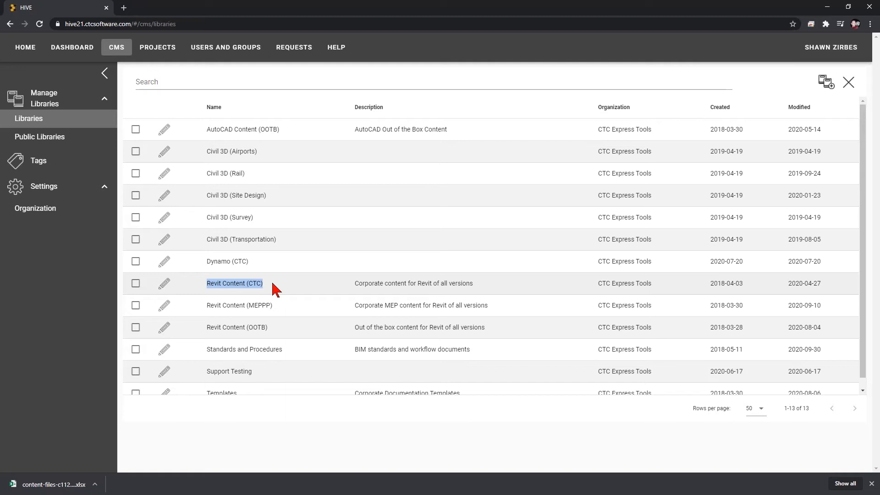
{"action": "mouse_move", "coordinate": [276, 290]}
{"action": "left_mouse_down"}
{"action": "mouse_move", "coordinate": [227, 284]}
{"action": "mouse_move", "coordinate": [275, 291]}
{"action": "left_mouse_up"}
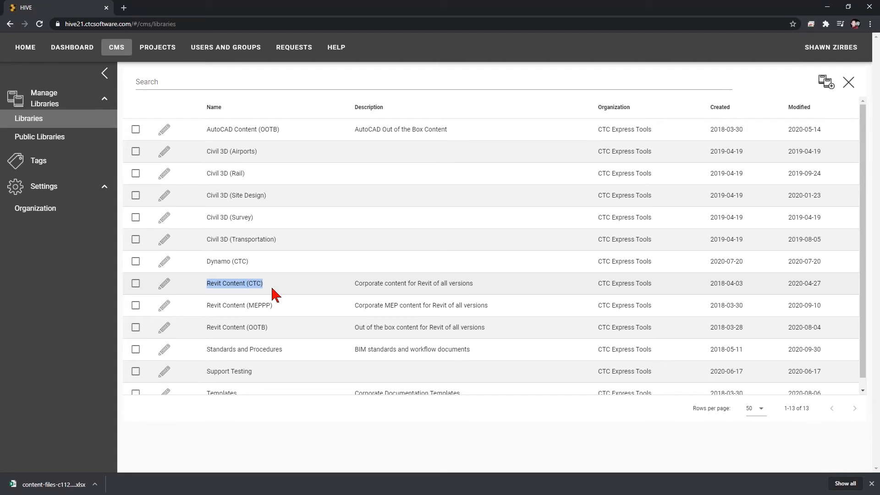
{"action": "left_click_drag", "start_coordinate": [272, 288], "coordinate": [269, 327]}
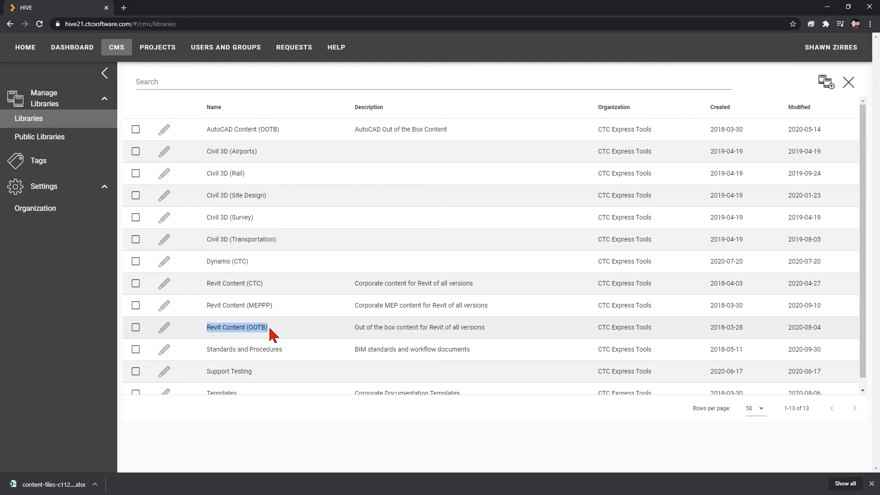
{"action": "left_click_drag", "start_coordinate": [274, 308], "coordinate": [265, 288]}
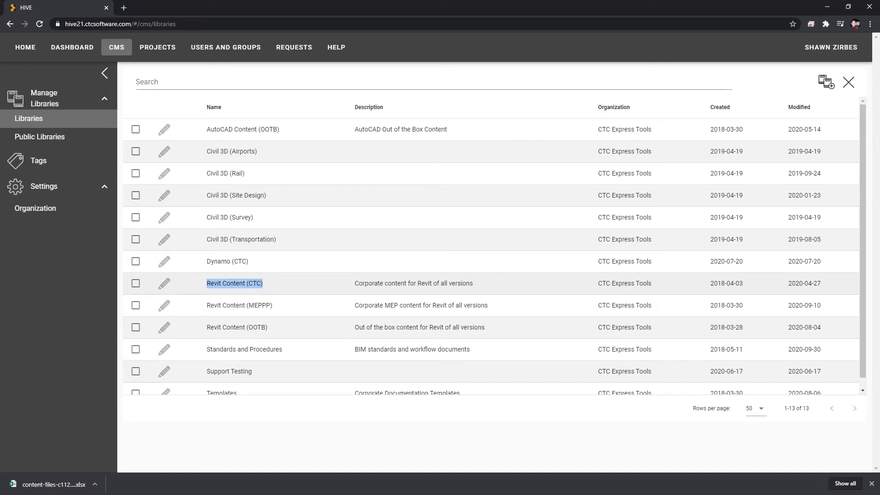
{"action": "left_click_drag", "start_coordinate": [269, 297], "coordinate": [258, 330]}
{"action": "scroll", "coordinate": [214, 323], "scroll_direction": "down", "scroll_amount": 1}
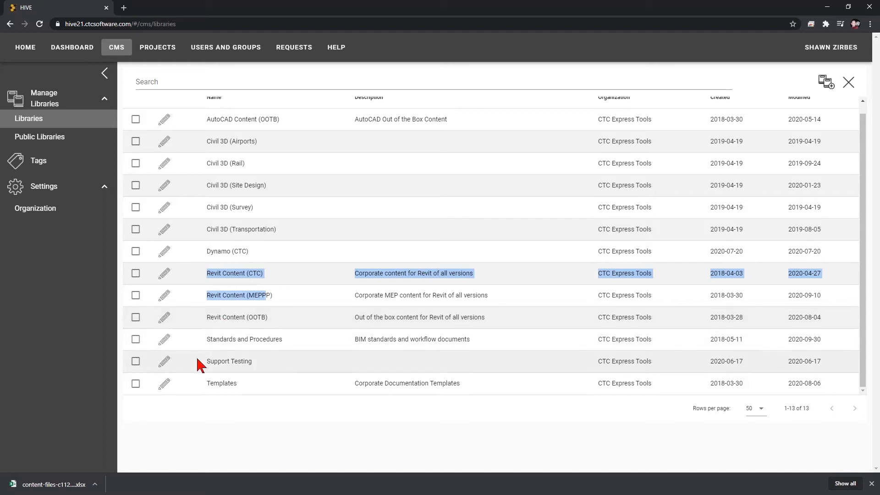
Step: Examine the Standards and Procedures and Templates entries in the library list
{"action": "left_click_drag", "start_coordinate": [205, 338], "coordinate": [295, 342]}
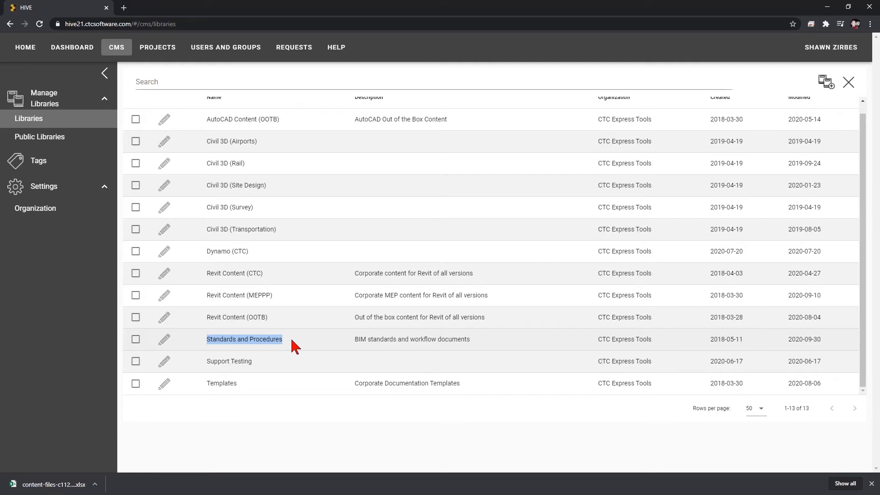
{"action": "left_click_drag", "start_coordinate": [272, 343], "coordinate": [290, 347]}
{"action": "left_click", "coordinate": [288, 345]}
{"action": "left_click", "coordinate": [223, 400]}
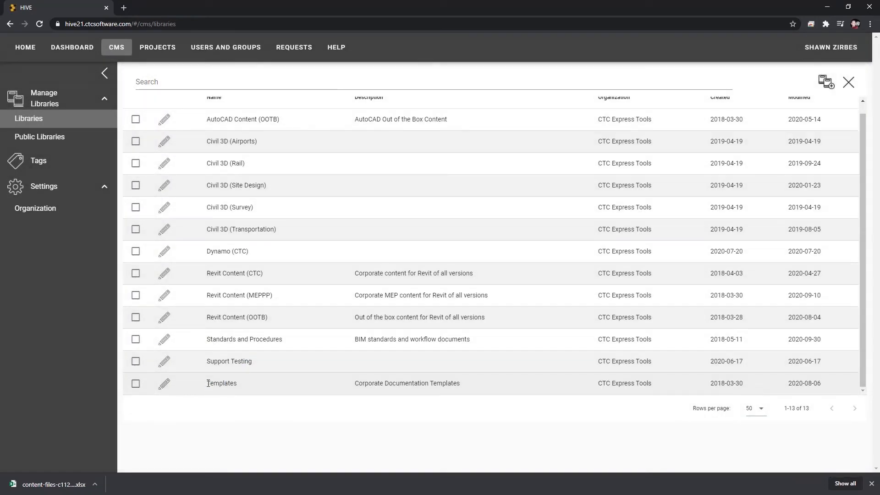
{"action": "left_click_drag", "start_coordinate": [206, 384], "coordinate": [259, 390]}
{"action": "left_click_drag", "start_coordinate": [259, 390], "coordinate": [258, 403]}
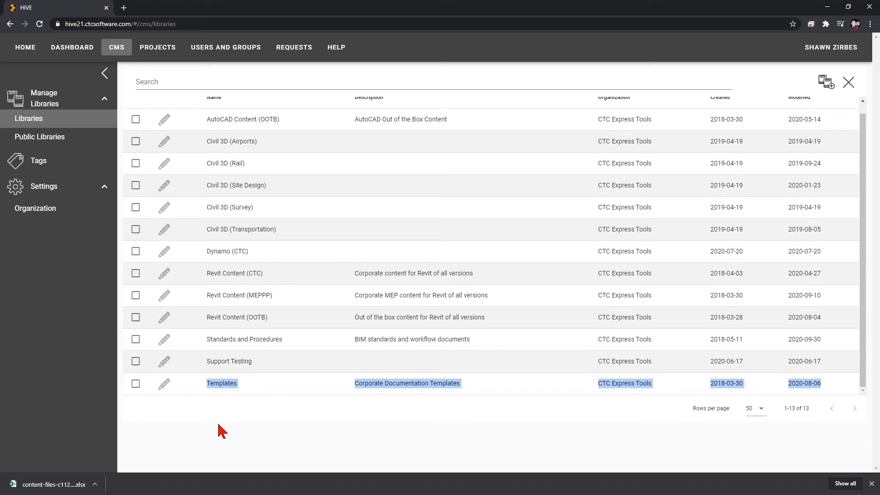
Step: Start a new library and name it "Revit Content (XYZ)"
{"action": "left_click", "coordinate": [824, 82]}
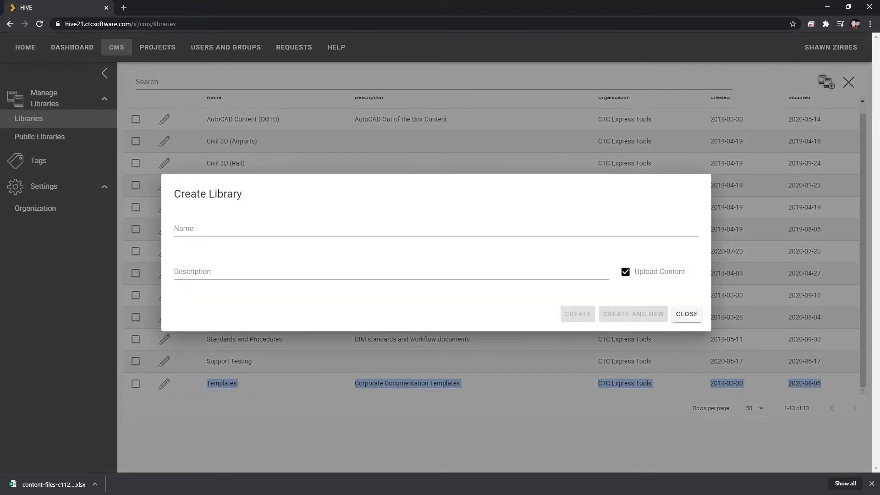
{"action": "left_click", "coordinate": [252, 231]}
{"action": "type", "text": "R"}
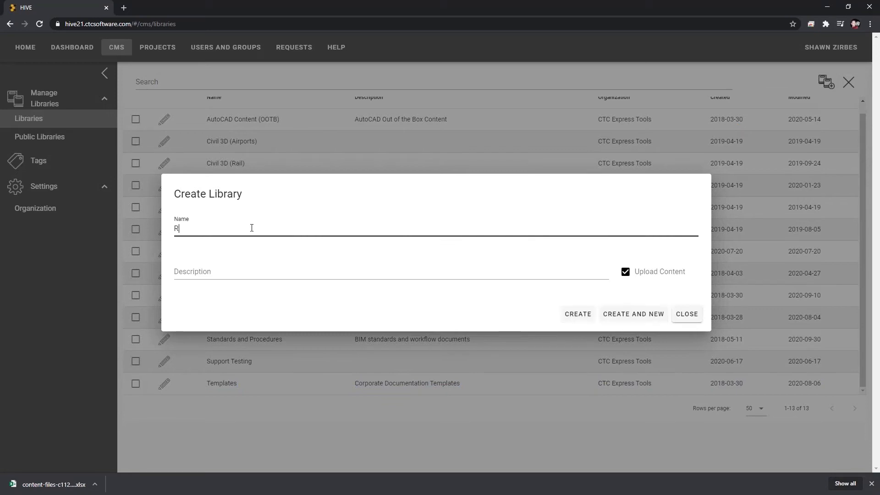
{"action": "type", "text": "evit Content (XYZ)"}
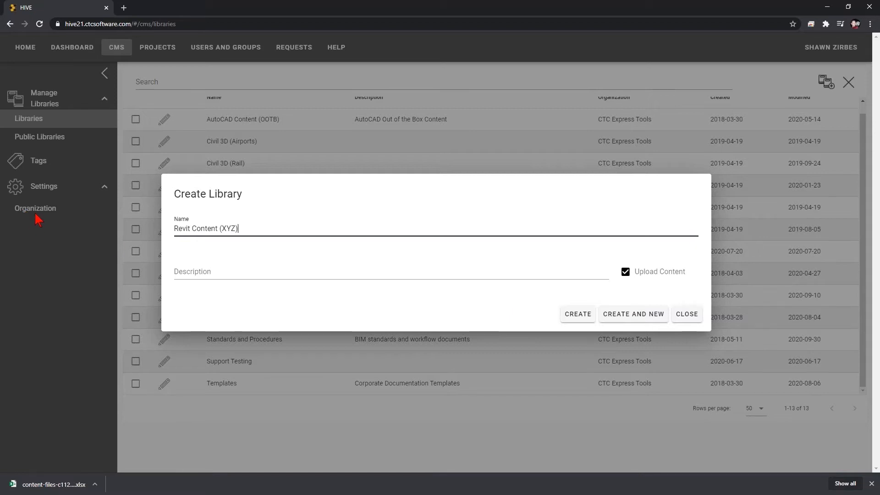
Step: Change the new library's name to "Revit Content (GOVT XYZ)" and turn off Upload Content
{"action": "left_click_drag", "start_coordinate": [224, 230], "coordinate": [236, 229]}
{"action": "double_click", "coordinate": [234, 229]}
{"action": "type", "text": "GOVT XYZ"}
{"action": "left_click", "coordinate": [626, 275]}
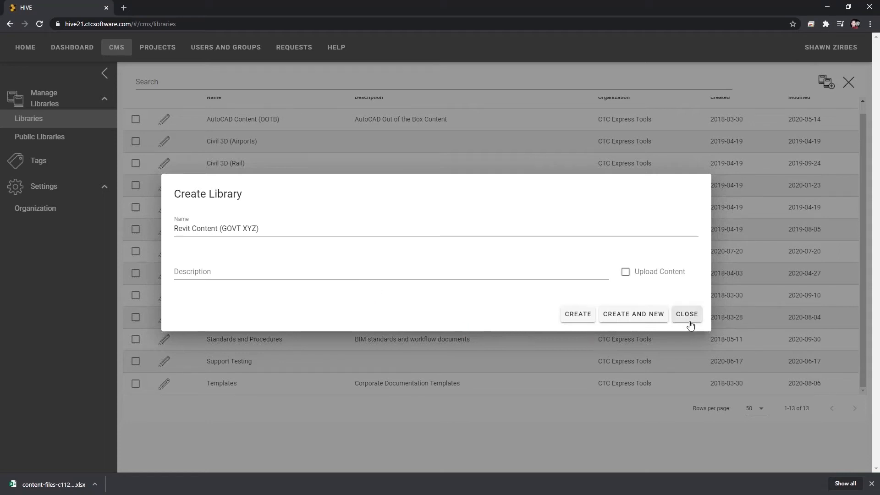
Step: Restore the new library's name to "Revit Content (XYZ)" and turn Upload Content back on
{"action": "left_click", "coordinate": [243, 228]}
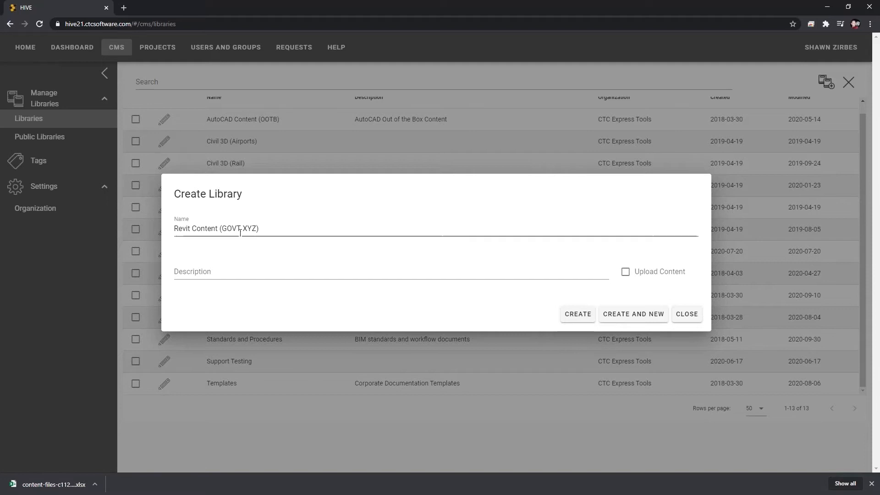
{"action": "key", "text": "BackSpace"}
{"action": "key", "text": "BackSpace"}
{"action": "key", "text": "BackSpace"}
{"action": "key", "text": "BackSpace"}
{"action": "key", "text": "BackSpace"}
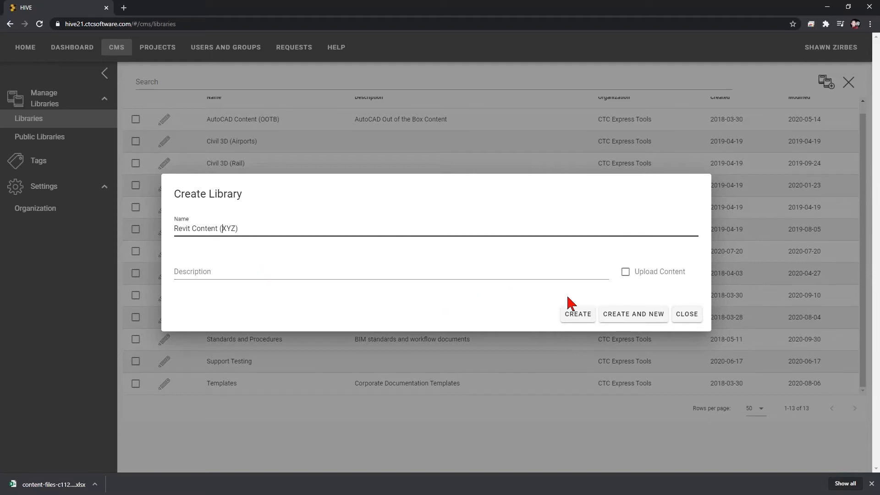
{"action": "left_click", "coordinate": [625, 271]}
Step: Create the Revit Content (XYZ) library and locate it in the library list
{"action": "left_click", "coordinate": [578, 313]}
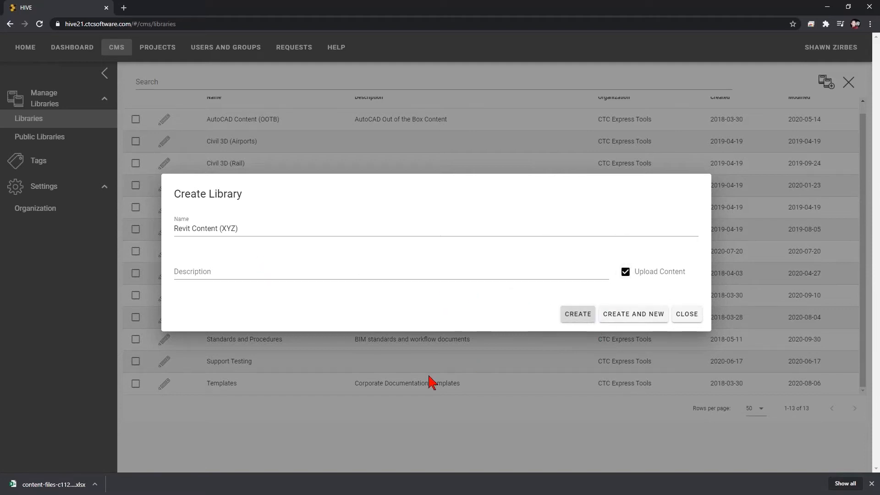
{"action": "left_click", "coordinate": [686, 330]}
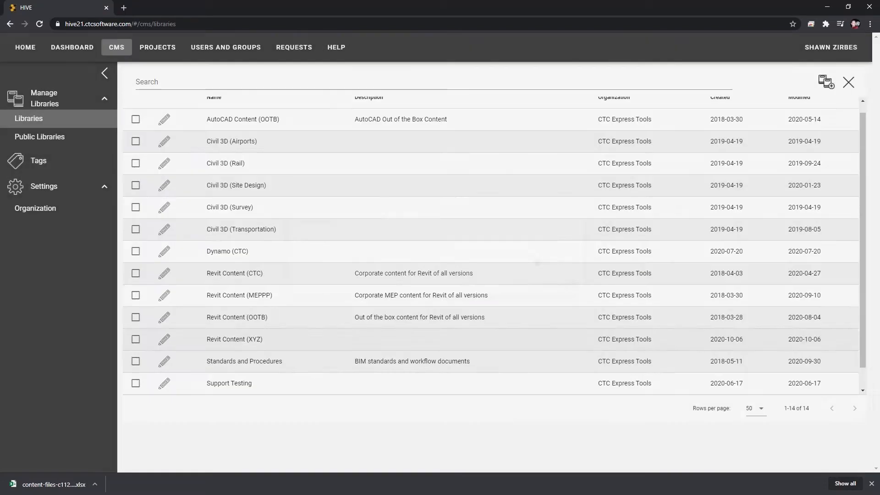
{"action": "left_click_drag", "start_coordinate": [207, 339], "coordinate": [260, 361]}
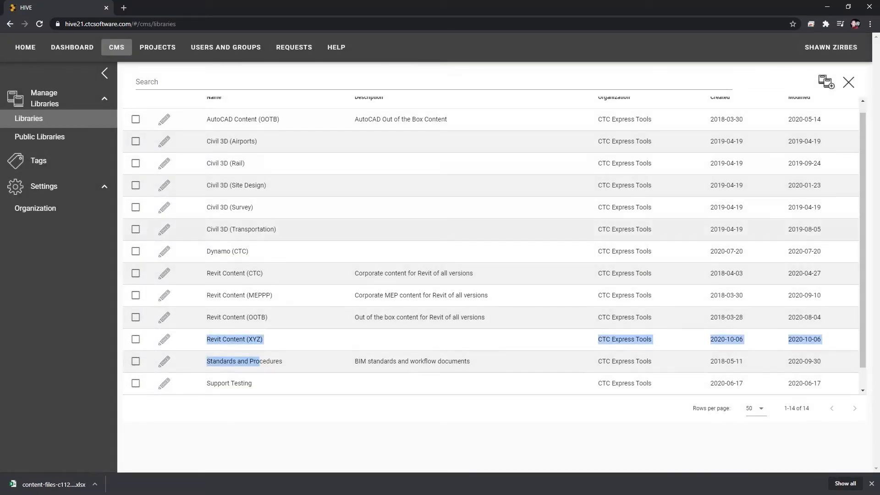
Step: Review the CMS organization settings, and in HIVE CMS examine the Revit family preview generator's general and appearance settings without saving changes
{"action": "double_click", "coordinate": [481, 456]}
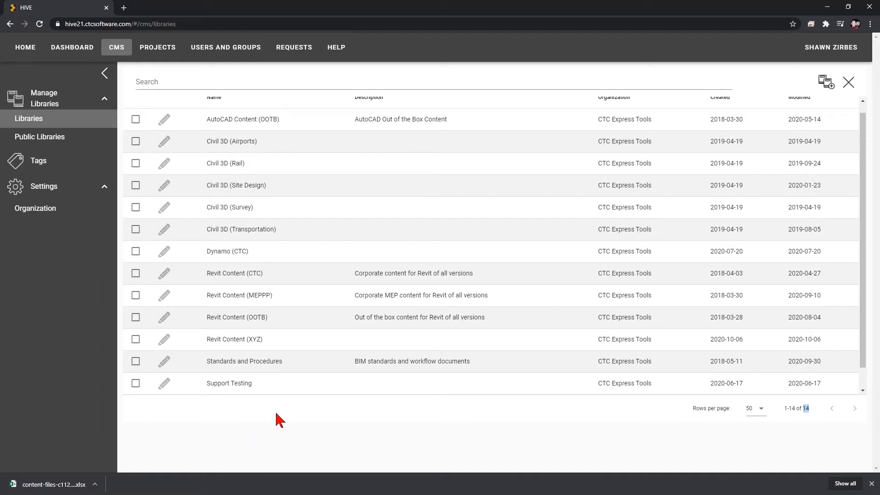
{"action": "left_click", "coordinate": [37, 208]}
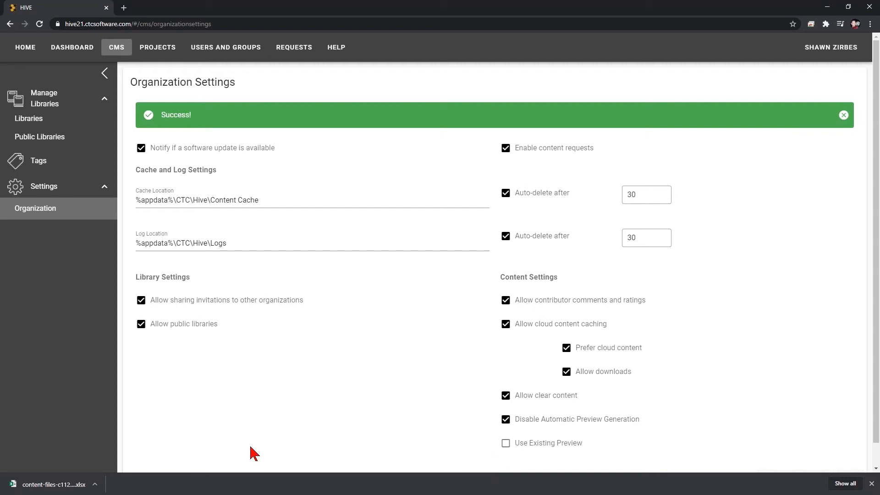
{"action": "key", "text": "alt+Tab"}
{"action": "left_click", "coordinate": [747, 133]}
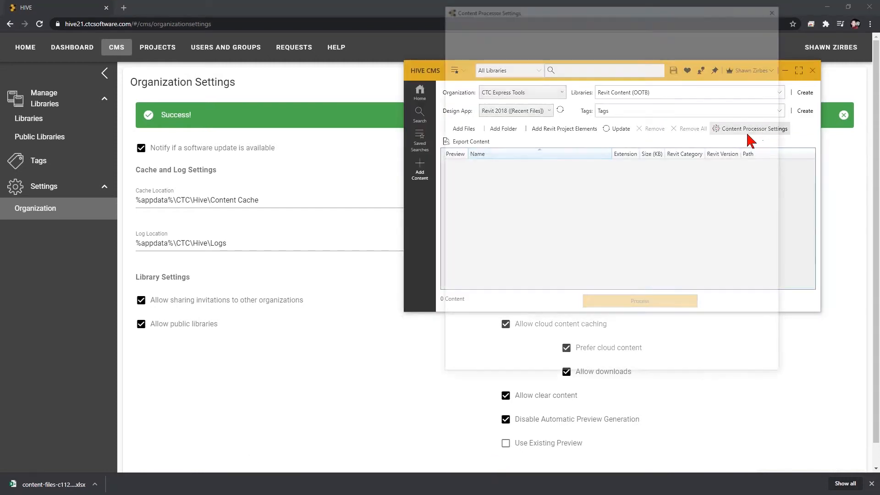
{"action": "left_click", "coordinate": [510, 46]}
{"action": "left_click", "coordinate": [555, 60]}
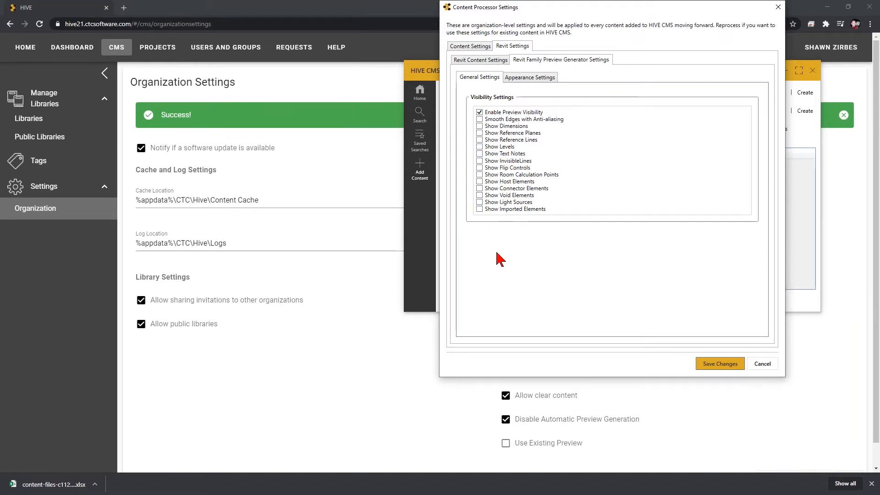
{"action": "left_click", "coordinate": [537, 79]}
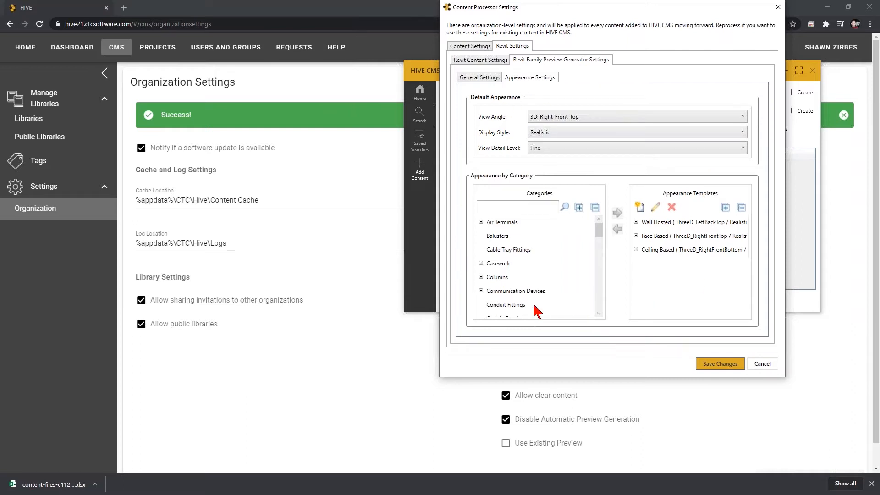
{"action": "left_click", "coordinate": [484, 78]}
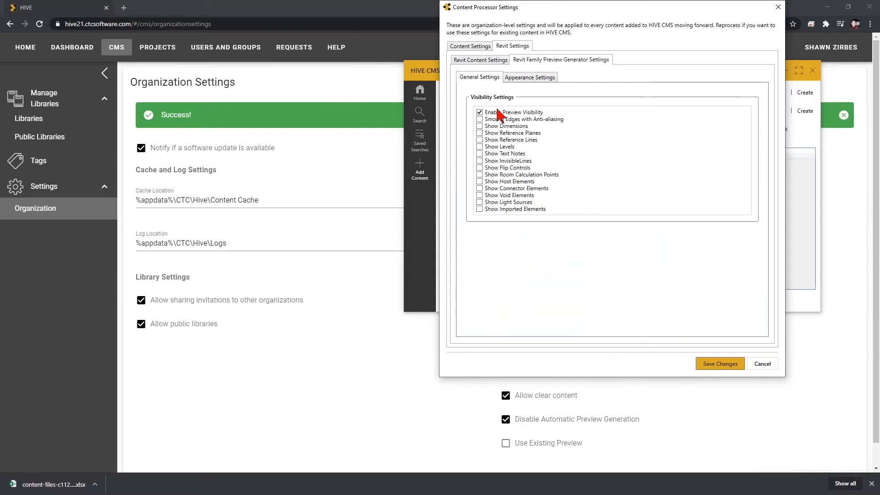
{"action": "left_click", "coordinate": [534, 77]}
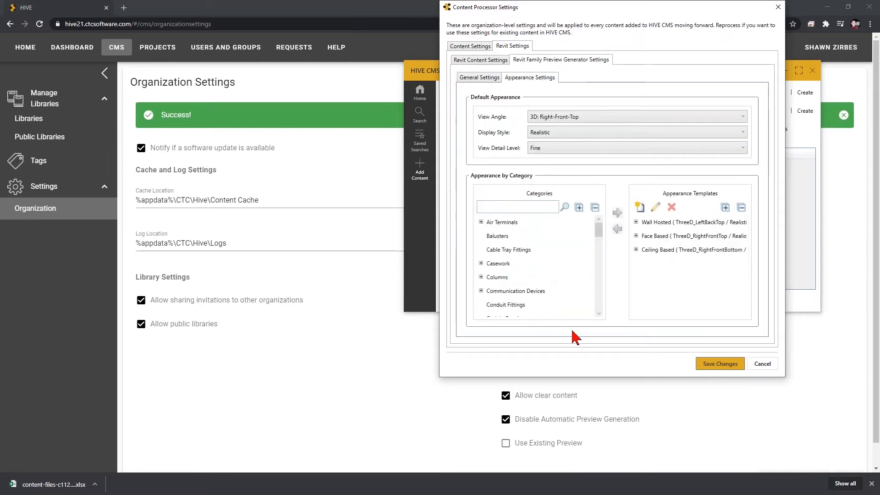
{"action": "left_click", "coordinate": [763, 363]}
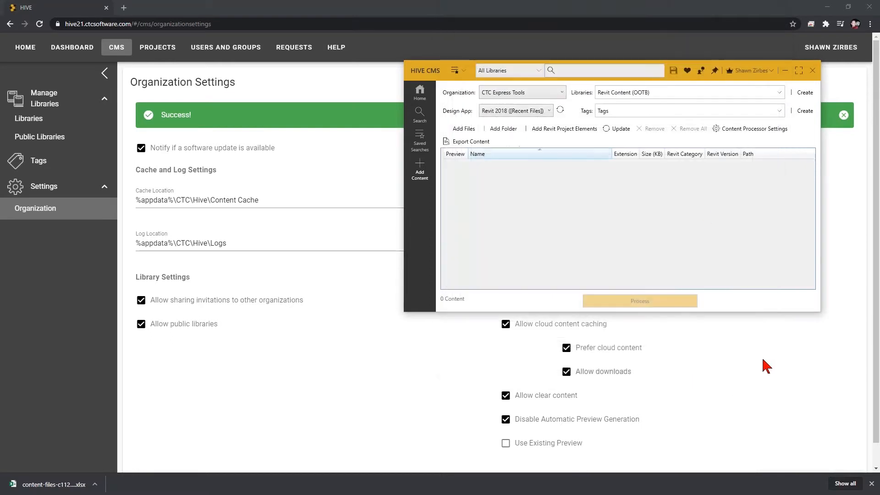
Step: Return to the HIVE web page and look through the full list of libraries
{"action": "left_click", "coordinate": [285, 393]}
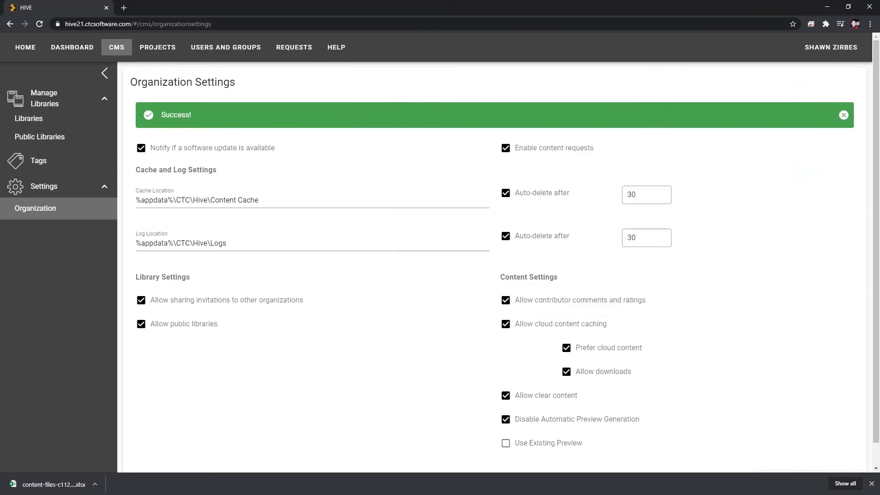
{"action": "left_click", "coordinate": [44, 123]}
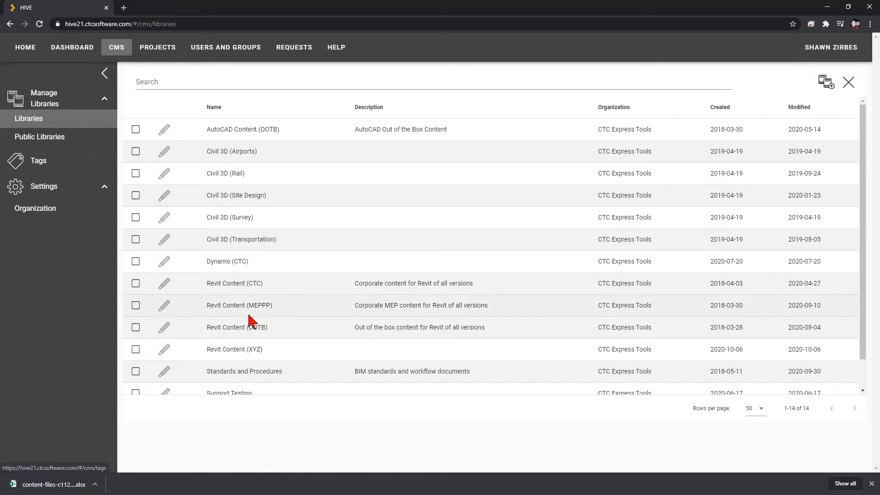
{"action": "scroll", "coordinate": [251, 329], "scroll_direction": "down", "scroll_amount": 1}
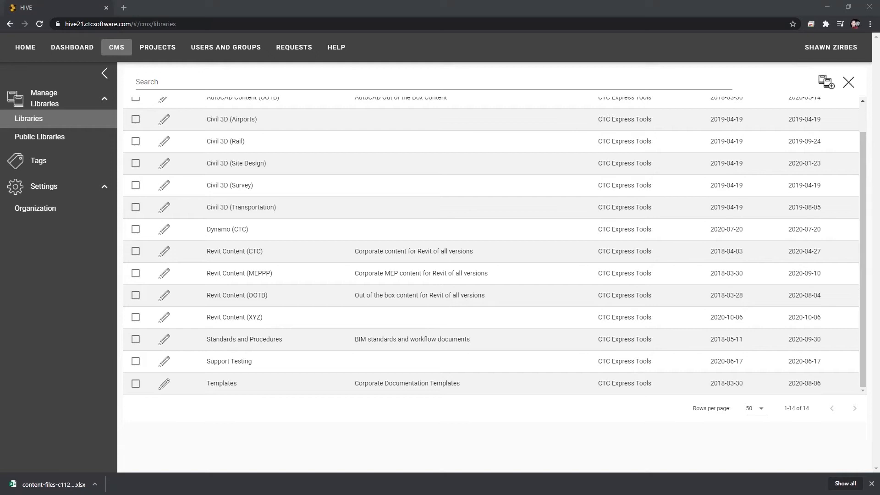
Step: Check the open Revit sessions, choose Revit 2021 as the Design App in HIVE CMS, and widen its window
{"action": "key", "text": "alt+Tab"}
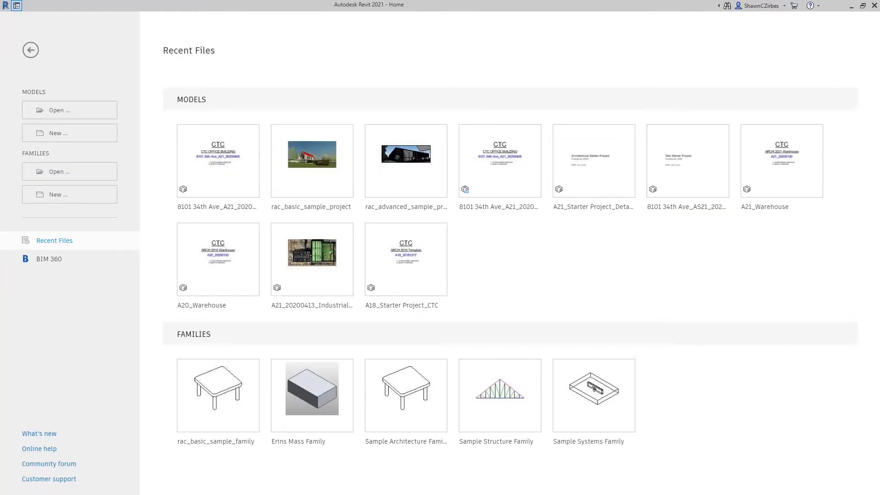
{"action": "key", "text": "alt+Tab"}
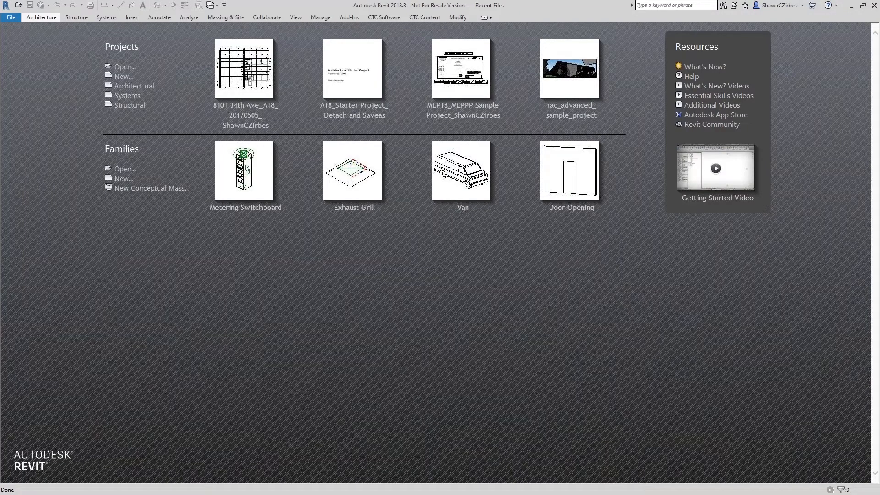
{"action": "key", "text": "alt+Tab"}
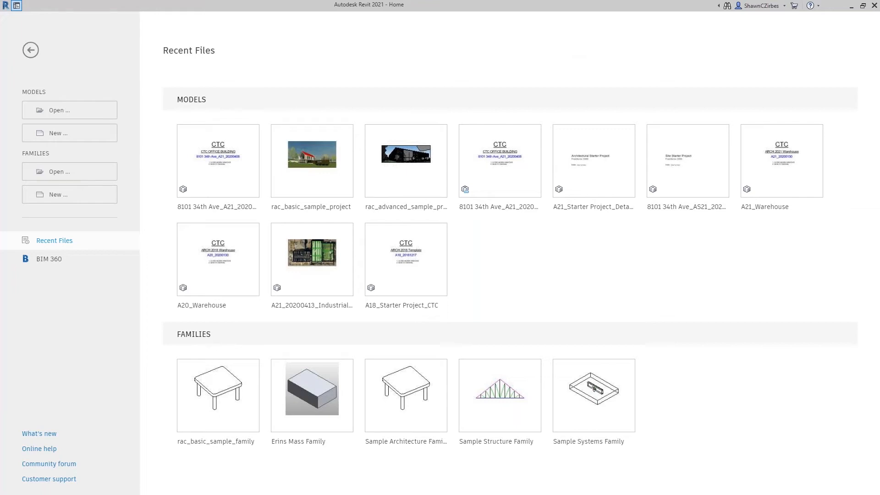
{"action": "left_click", "coordinate": [523, 114]}
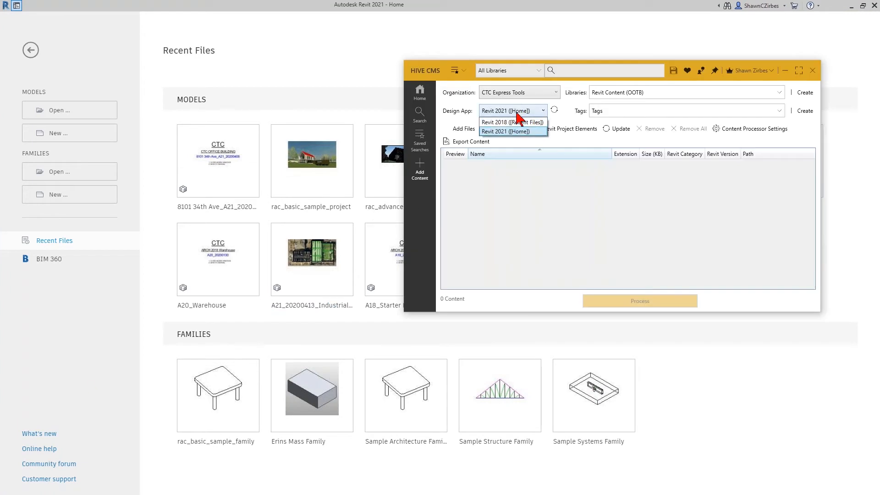
{"action": "left_click", "coordinate": [503, 130]}
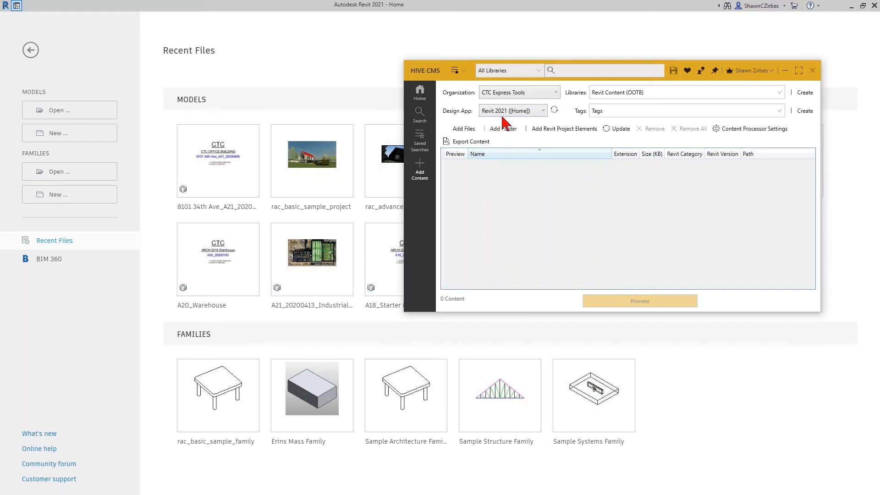
{"action": "left_click_drag", "start_coordinate": [404, 229], "coordinate": [364, 224]}
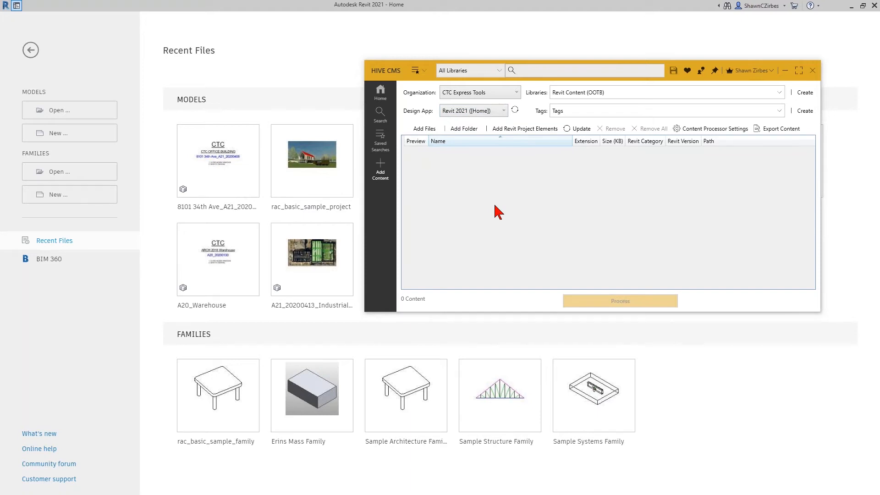
{"action": "left_click", "coordinate": [501, 112]}
{"action": "left_click", "coordinate": [483, 186]}
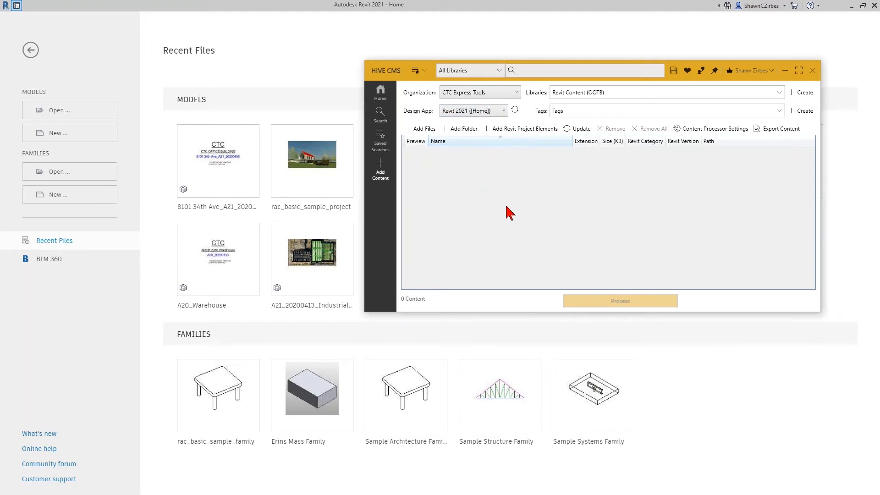
Step: Refresh the available libraries, try Revit Content (XYZ) as the target, and reselect Revit Content (OOTB) instead
{"action": "left_click", "coordinate": [561, 94]}
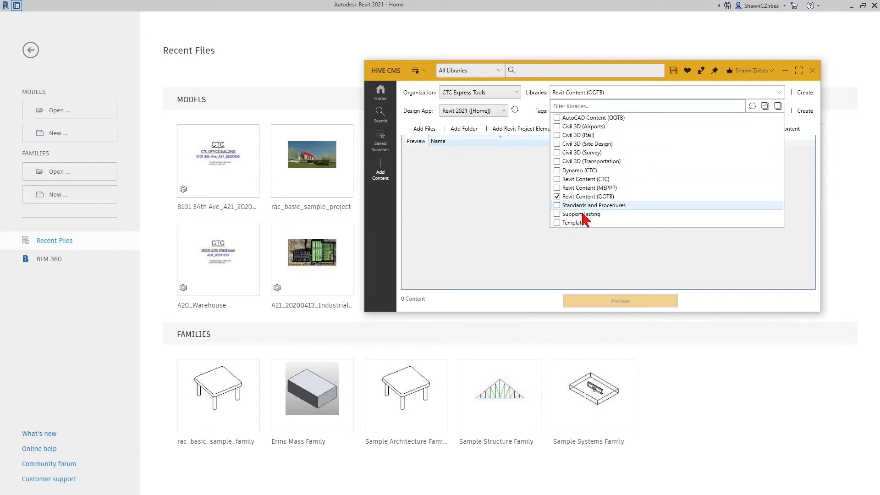
{"action": "left_click", "coordinate": [751, 107]}
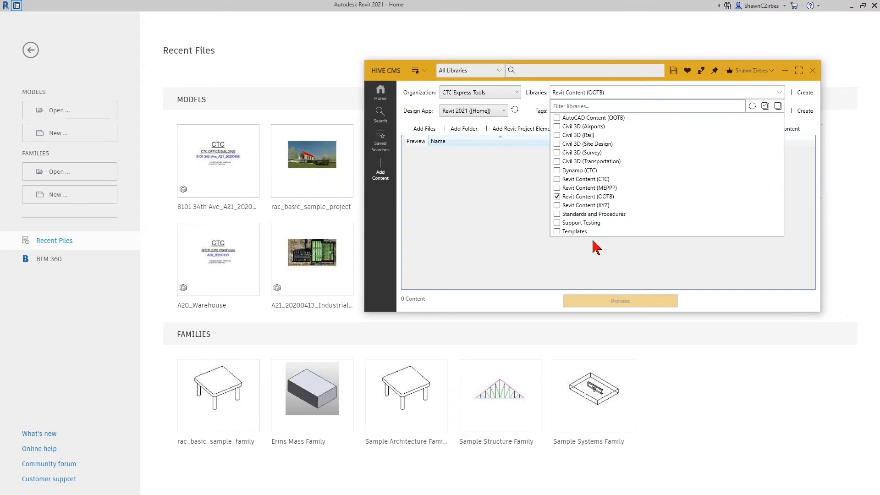
{"action": "left_click", "coordinate": [581, 206]}
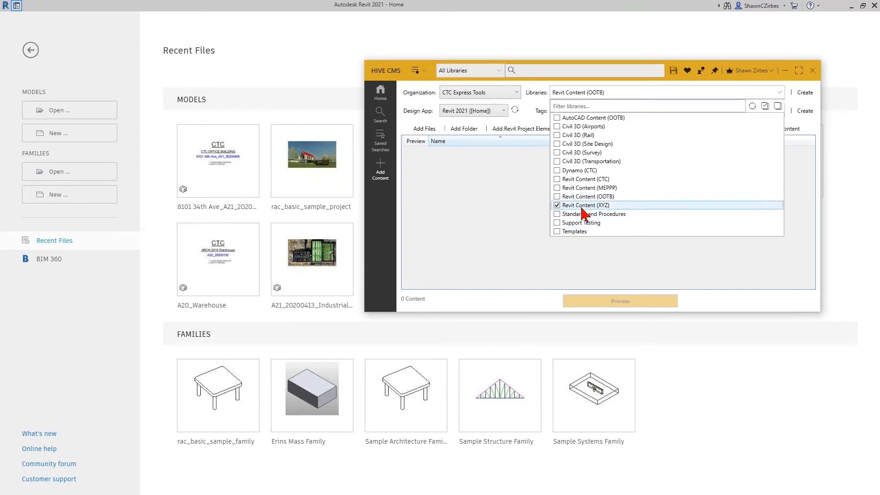
{"action": "left_click", "coordinate": [558, 197]}
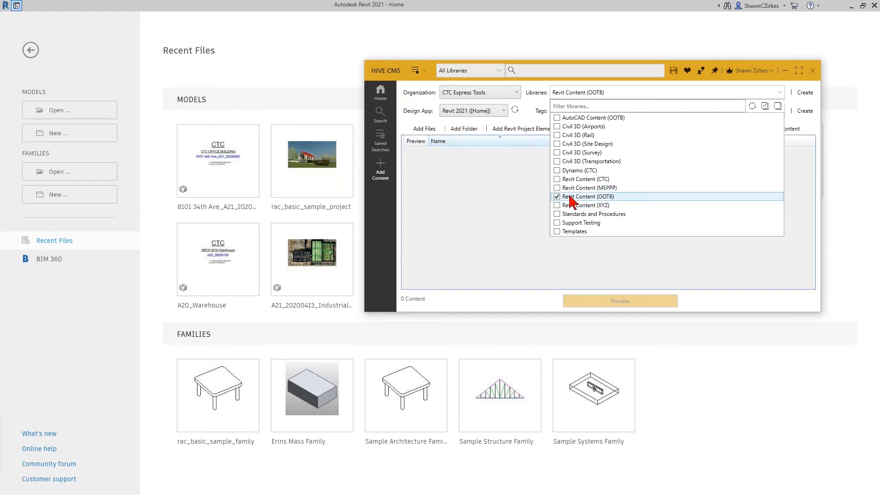
{"action": "left_click", "coordinate": [531, 245]}
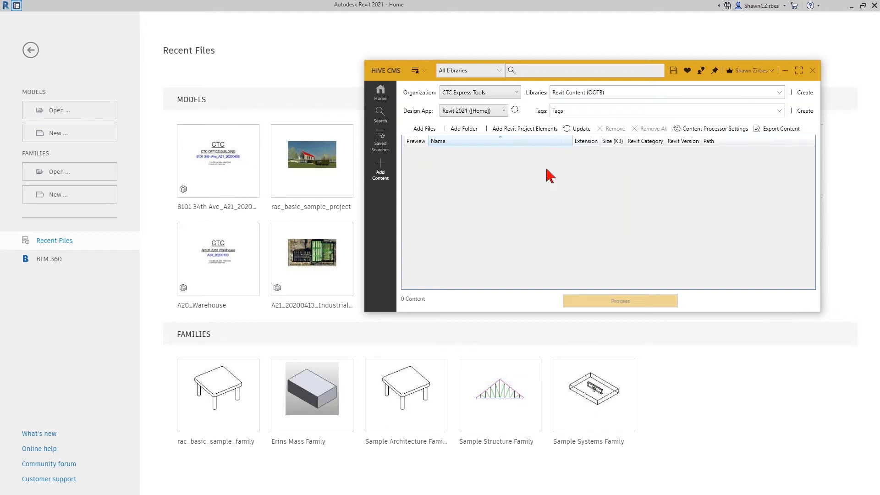
Step: Look through the tags available for new content without assigning any
{"action": "left_click", "coordinate": [576, 112]}
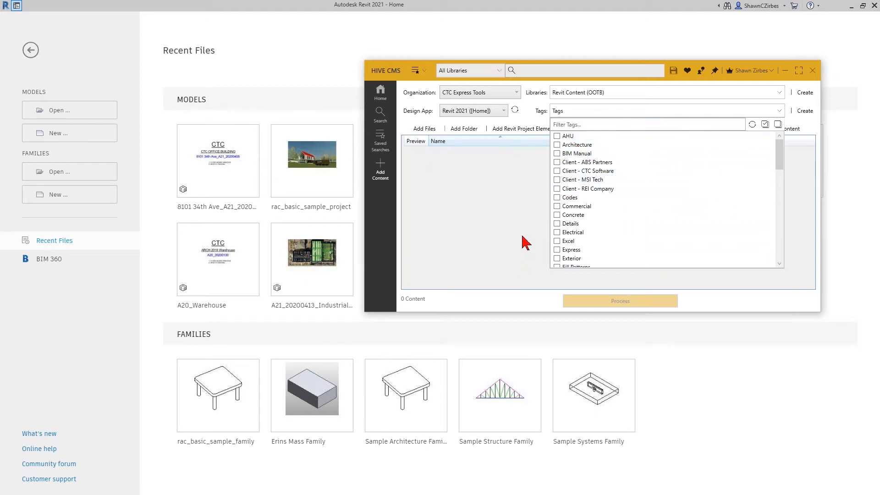
{"action": "left_click", "coordinate": [522, 210]}
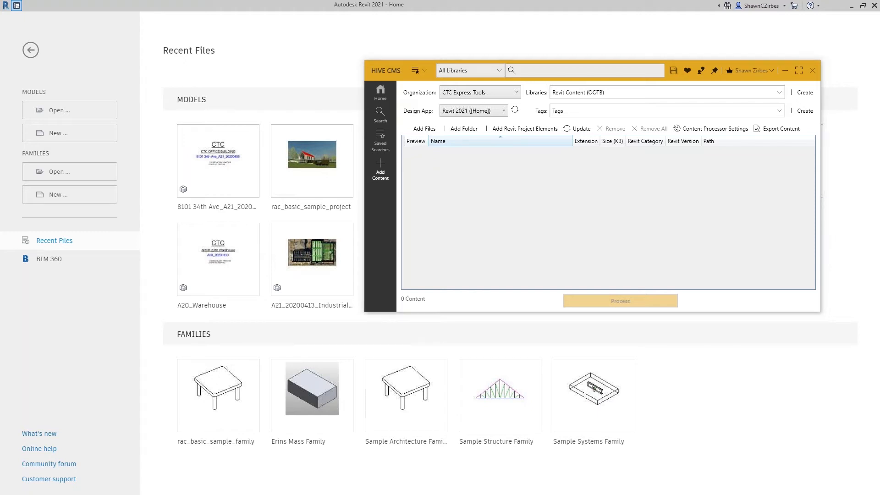
Step: In a new File Explorer window, browse to the RVT 2018 folder under ProgramData\Autodesk on the C: drive
{"action": "key", "text": "super+e"}
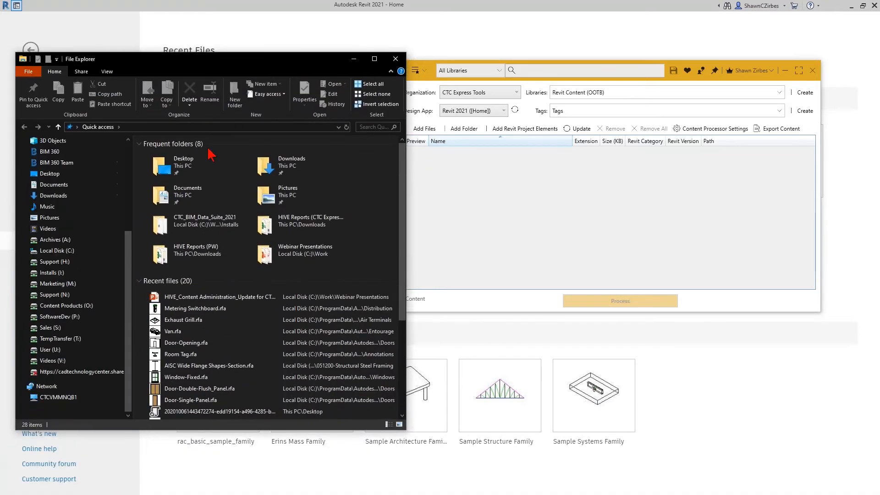
{"action": "left_click", "coordinate": [57, 251]}
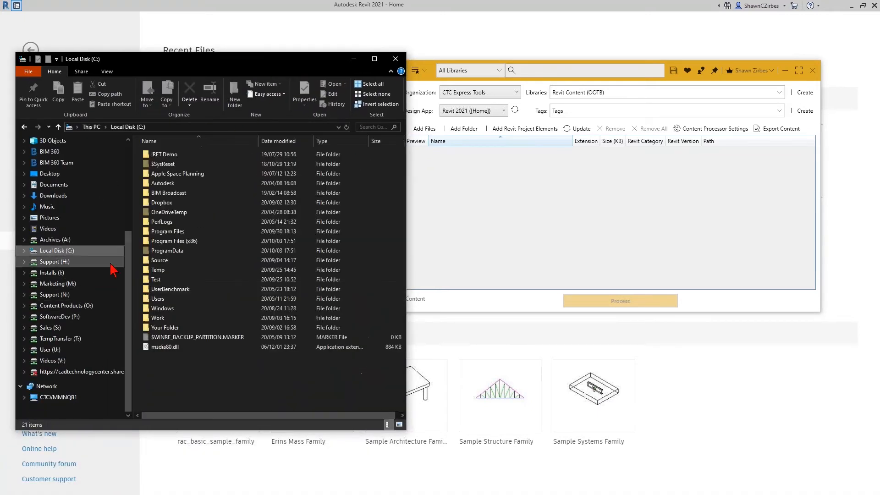
{"action": "left_click", "coordinate": [187, 251]}
{"action": "double_click", "coordinate": [187, 251]}
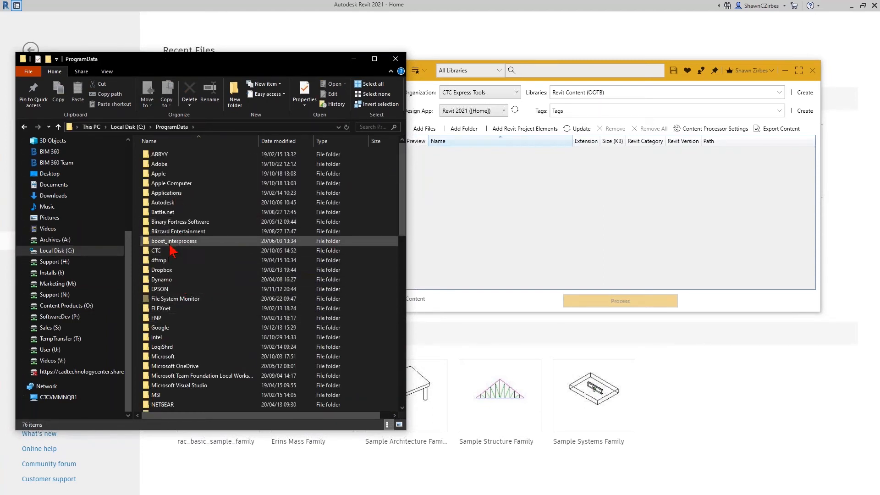
{"action": "double_click", "coordinate": [176, 203]}
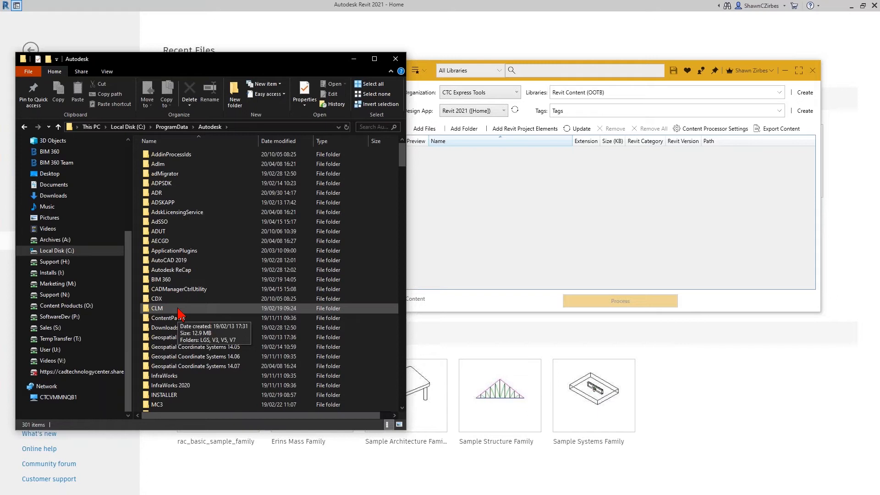
{"action": "key", "text": "r"}
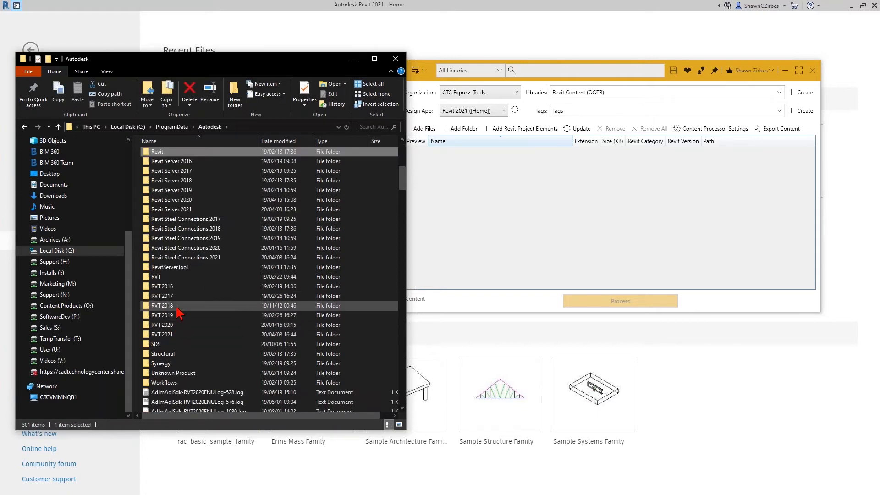
{"action": "left_click", "coordinate": [176, 308]}
{"action": "double_click", "coordinate": [176, 309]}
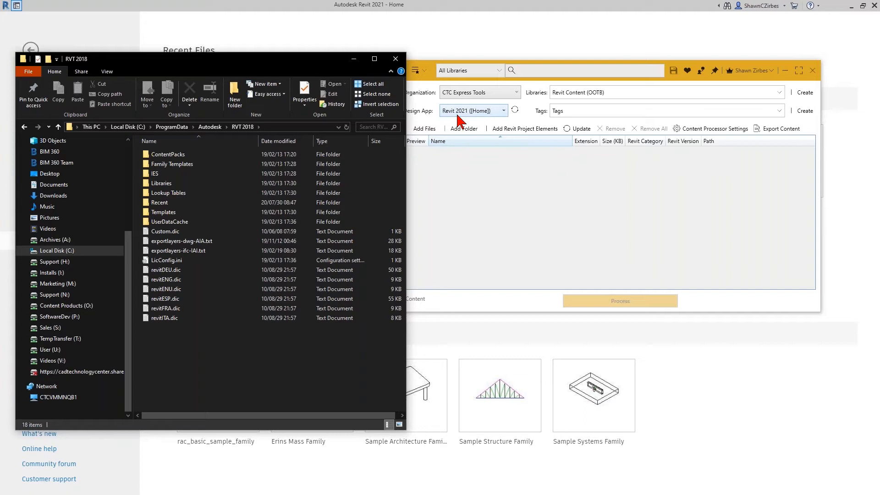
Step: Open the Doors folder in the US Imperial libraries and select Door-Double-Flush_Panel.0001.rfa
{"action": "double_click", "coordinate": [170, 184]}
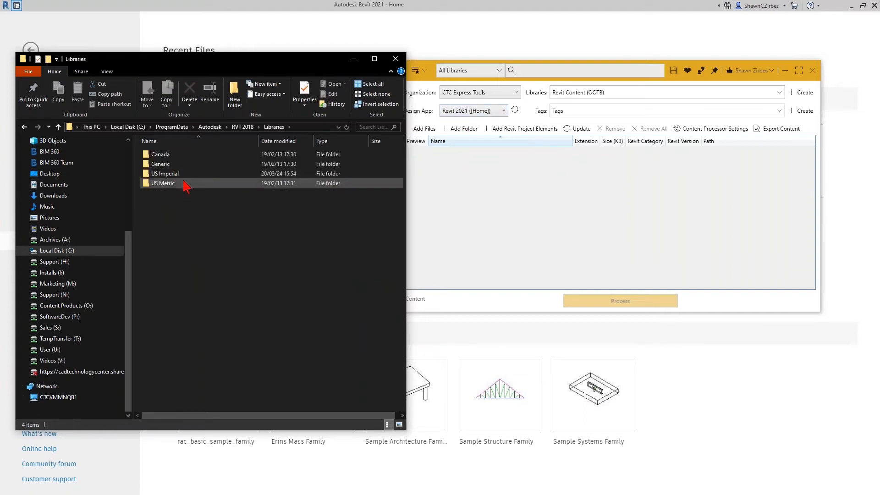
{"action": "double_click", "coordinate": [177, 174]}
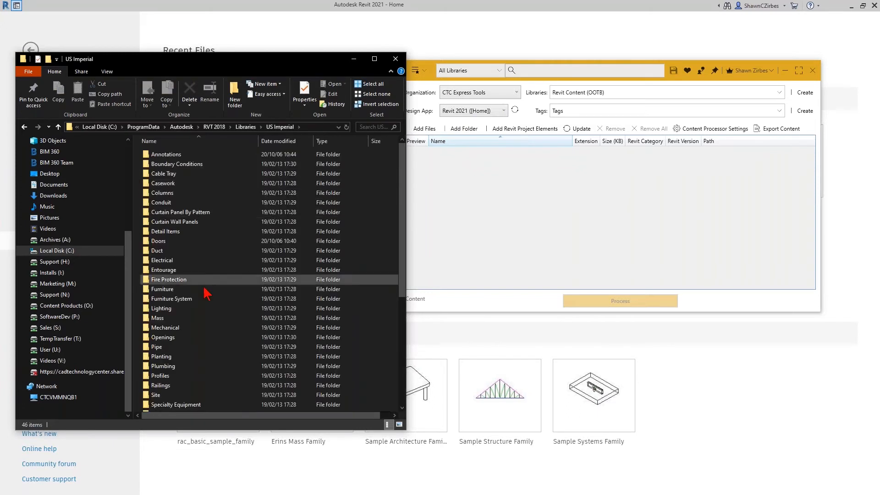
{"action": "double_click", "coordinate": [179, 243]}
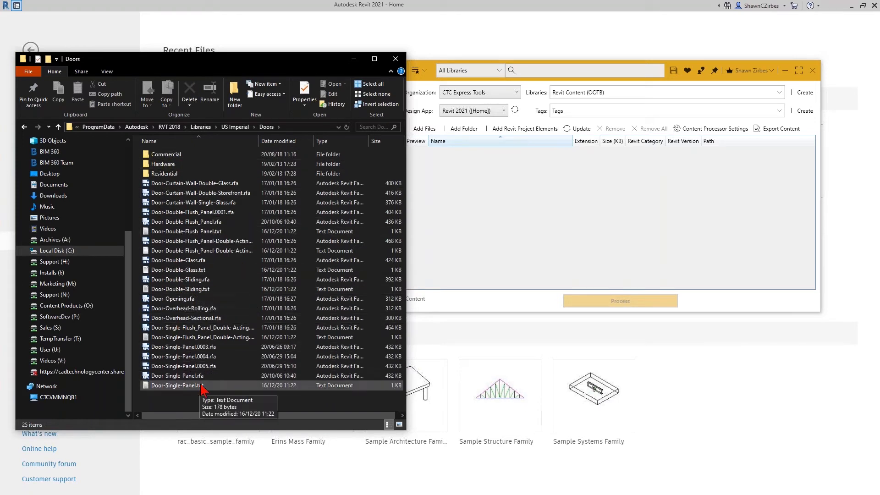
{"action": "left_click", "coordinate": [230, 215]}
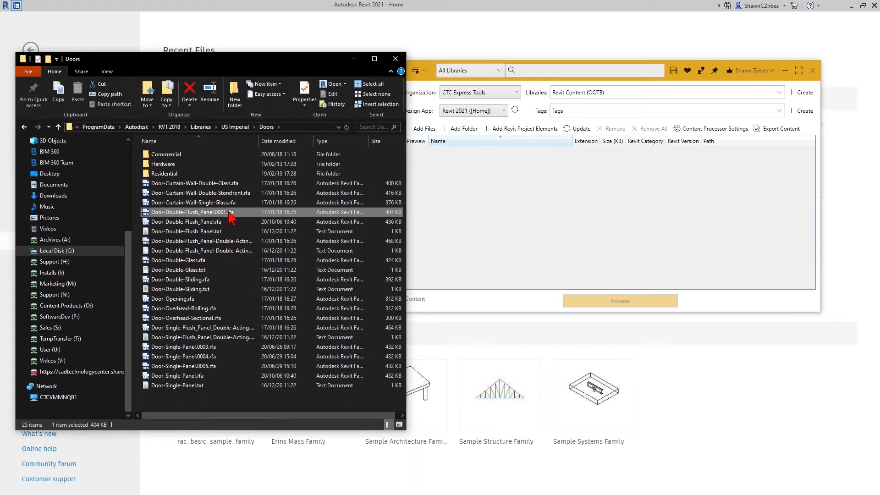
Step: Delete the backup families Door-Double-Flush_Panel.0001.rfa and Door-Single-Panel.0003, .0004 and .0005.rfa from the Doors folder
{"action": "key", "text": "Delete"}
{"action": "left_click", "coordinate": [209, 338]}
{"action": "key", "text": "Delete"}
{"action": "left_click", "coordinate": [209, 339]}
{"action": "key", "text": "Delete"}
{"action": "left_click", "coordinate": [208, 339]}
{"action": "key", "text": "Delete"}
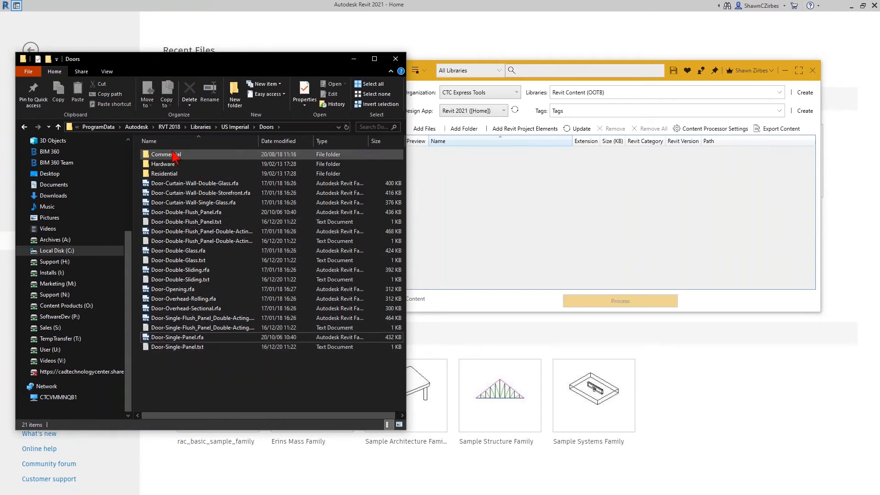
Step: Go back up to the US Imperial folder and add the entire Doors folder to the HIVE CMS content list
{"action": "left_click", "coordinate": [234, 128]}
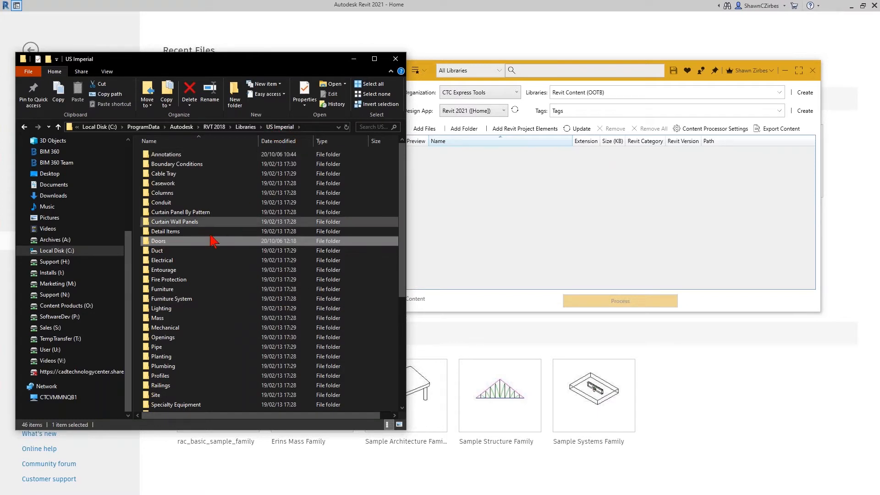
{"action": "left_click_drag", "start_coordinate": [171, 242], "coordinate": [492, 238]}
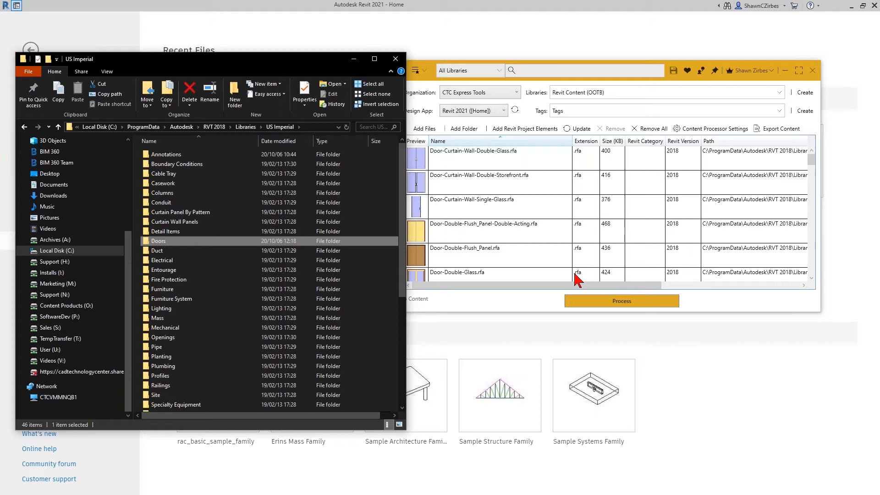
Step: Compare Door-Double-Flush_Panel.rfa and its .txt type catalog in the Doors folder with the families queued in the content list
{"action": "double_click", "coordinate": [178, 242]}
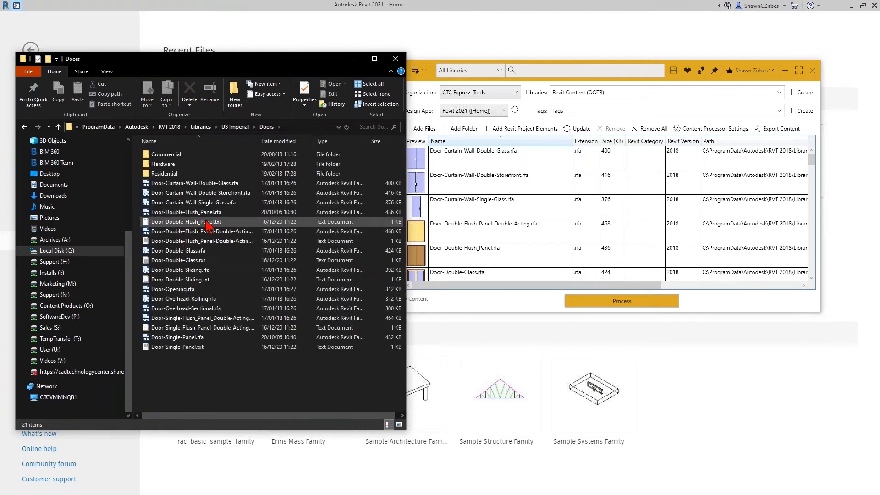
{"action": "left_click", "coordinate": [195, 222]}
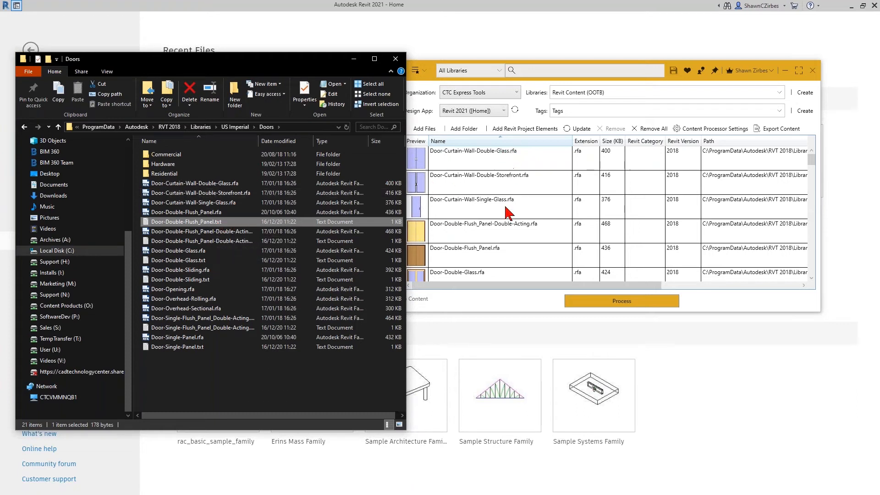
{"action": "left_click", "coordinate": [210, 212]}
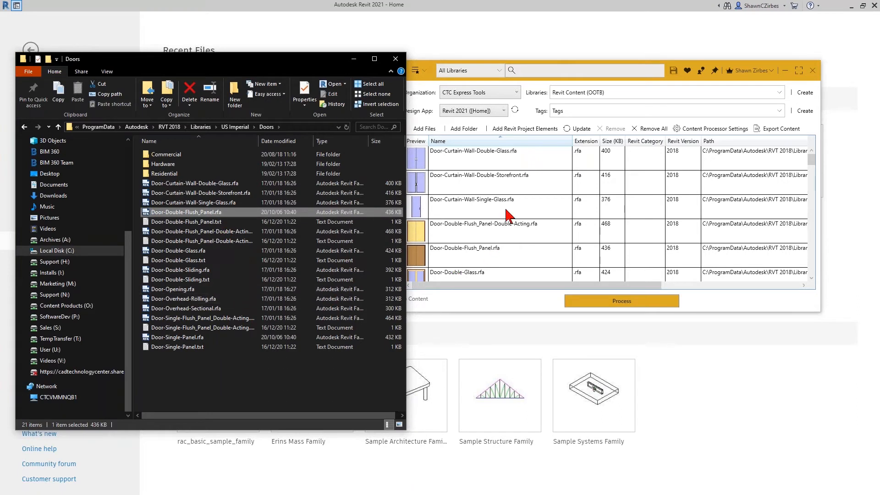
{"action": "scroll", "coordinate": [504, 179], "scroll_direction": "down", "scroll_amount": 10}
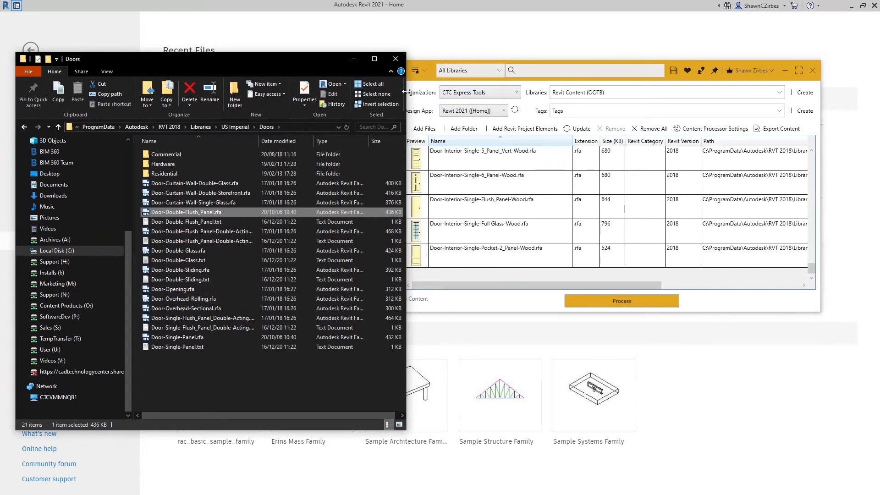
Step: Narrow the File Explorer window to uncover HIVE CMS, and keep Revit 2021 ([Home]) as the design app
{"action": "left_click_drag", "start_coordinate": [405, 98], "coordinate": [373, 97]}
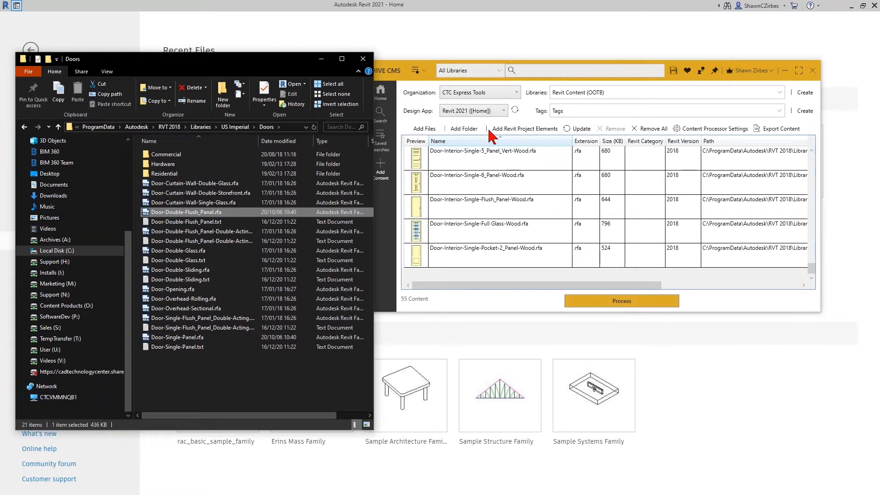
{"action": "left_click", "coordinate": [504, 113]}
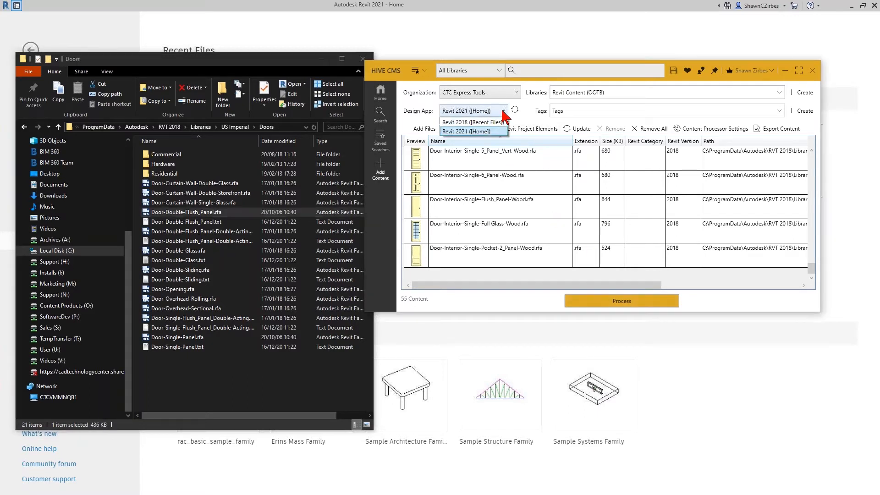
{"action": "left_click", "coordinate": [469, 131]}
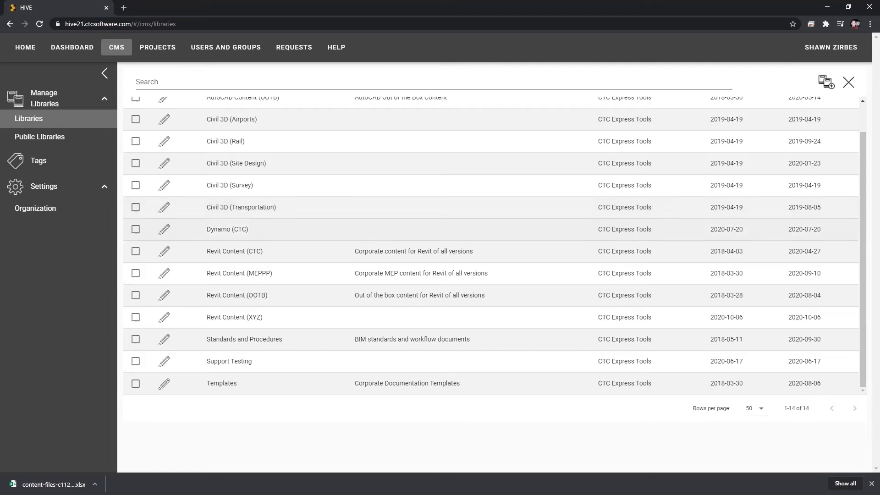
Step: On the HIVE website, open the organization's user groups and view the details of the Everyone group
{"action": "left_click", "coordinate": [225, 55]}
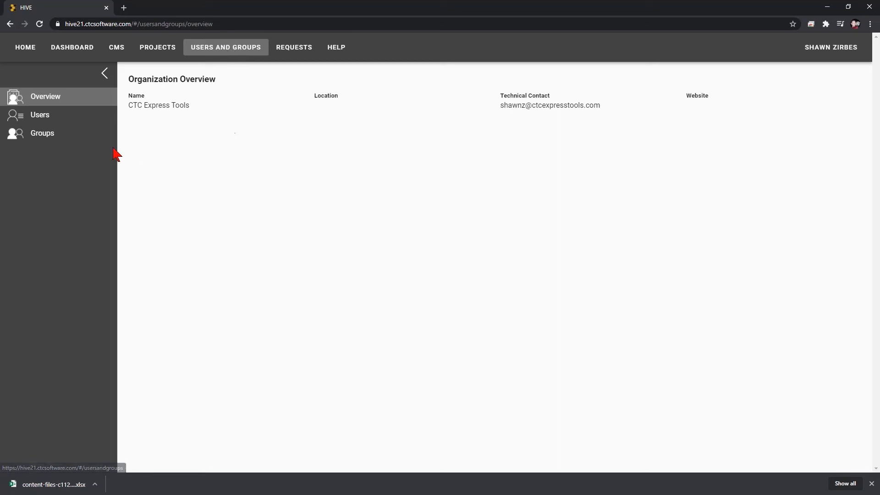
{"action": "left_click", "coordinate": [56, 140]}
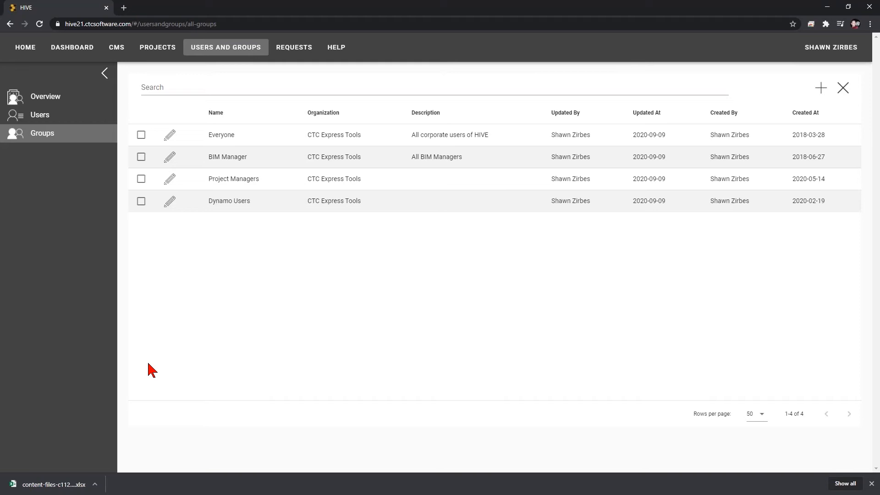
{"action": "left_click_drag", "start_coordinate": [207, 135], "coordinate": [507, 143]}
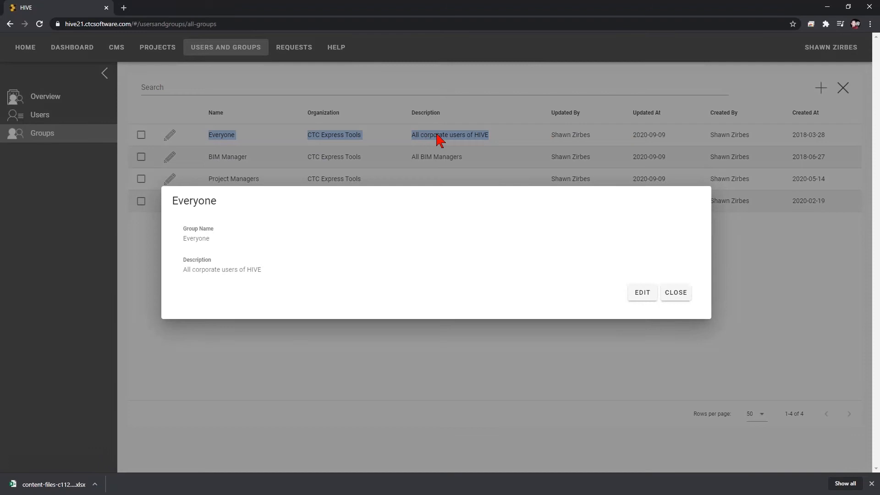
{"action": "left_click", "coordinate": [381, 438]}
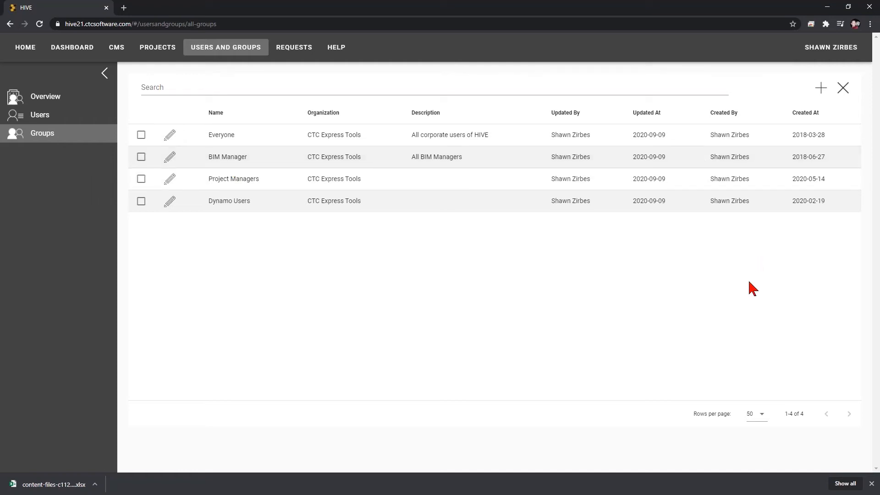
Step: Start a new user group and name it Some Group
{"action": "left_click", "coordinate": [821, 88]}
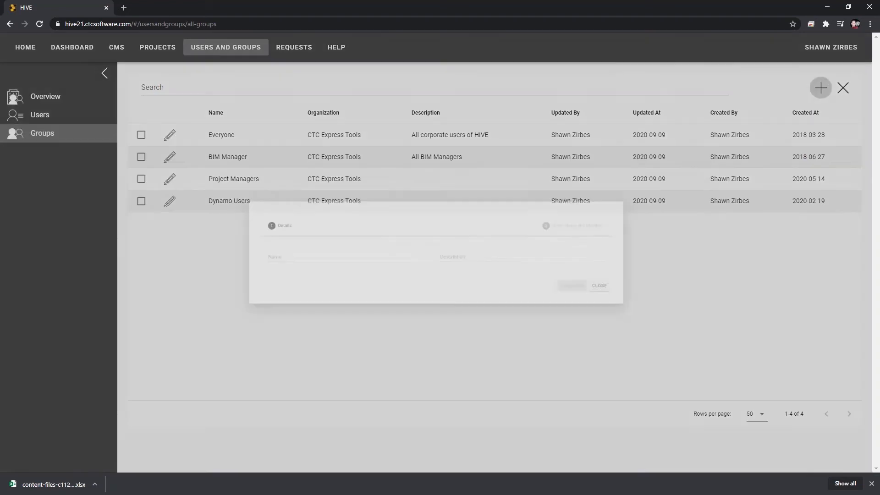
{"action": "left_click", "coordinate": [329, 255]}
{"action": "type", "text": "Some Groun"}
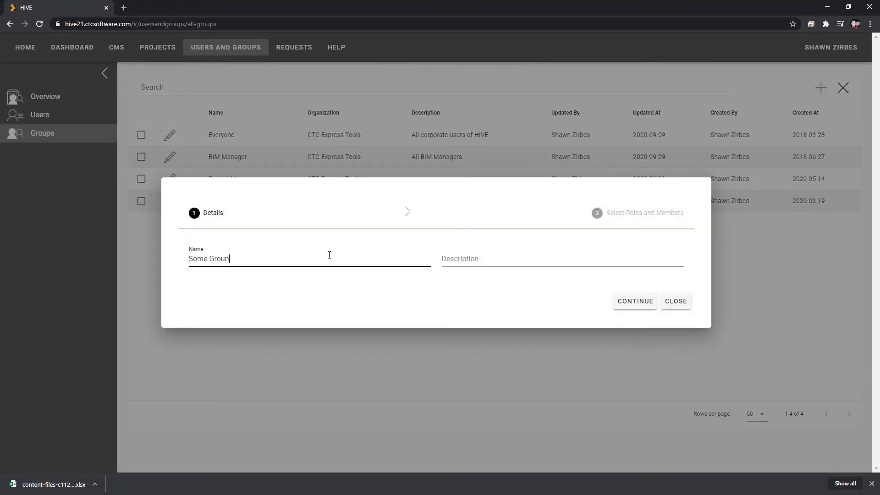
{"action": "type", "text": "p"}
{"action": "key", "text": "BackSpace"}
{"action": "key", "text": "BackSpace"}
{"action": "type", "text": "p"}
Step: Give the new group the description "For Some Reason" and continue to its roles and members
{"action": "left_click", "coordinate": [445, 258]}
{"action": "type", "text": "Fopr some Reson"}
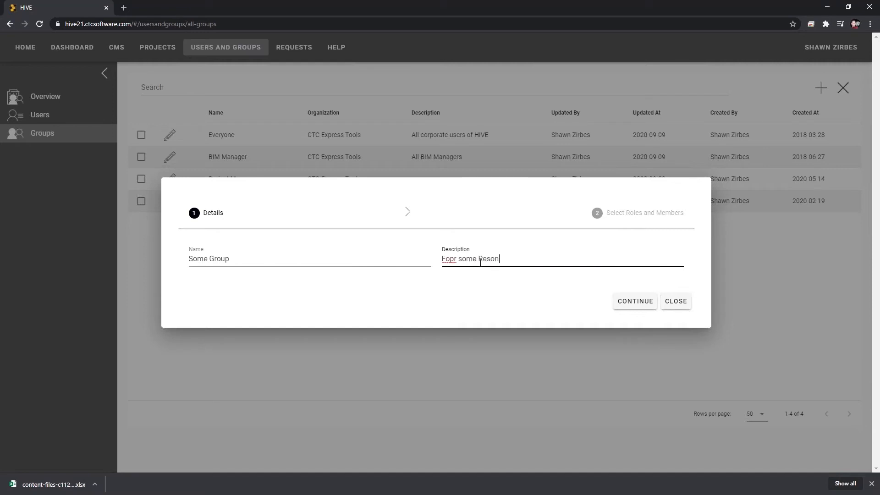
{"action": "left_click", "coordinate": [451, 259]}
{"action": "key", "text": "BackSpace"}
{"action": "left_click", "coordinate": [483, 260]}
{"action": "type", "text": "a"}
{"action": "left_click_drag", "start_coordinate": [456, 259], "coordinate": [458, 259]}
{"action": "type", "text": "S"}
{"action": "left_click", "coordinate": [646, 303]}
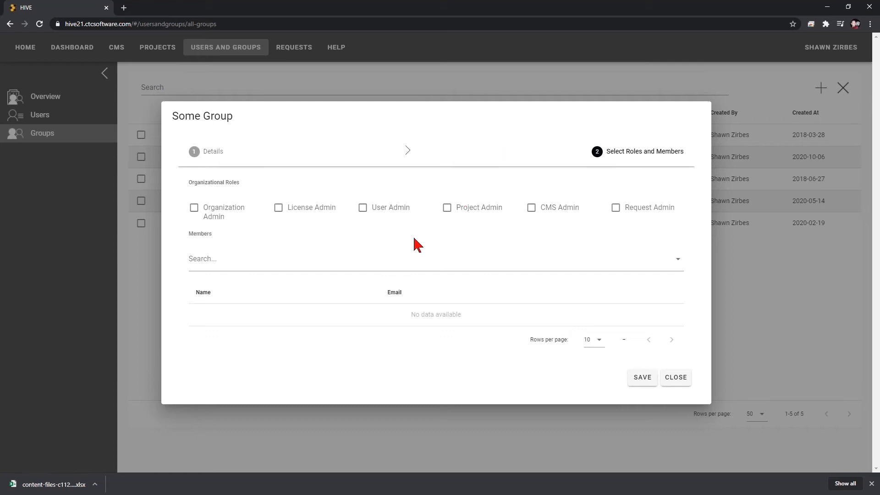
Step: Try the CMS Admin, Request Admin and User Admin roles on the group and clear them all again
{"action": "left_click", "coordinate": [533, 211]}
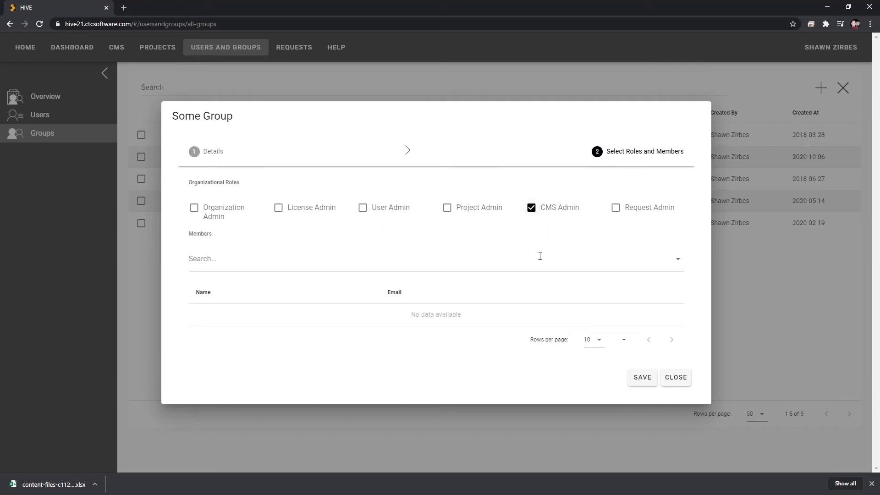
{"action": "left_click", "coordinate": [616, 207]}
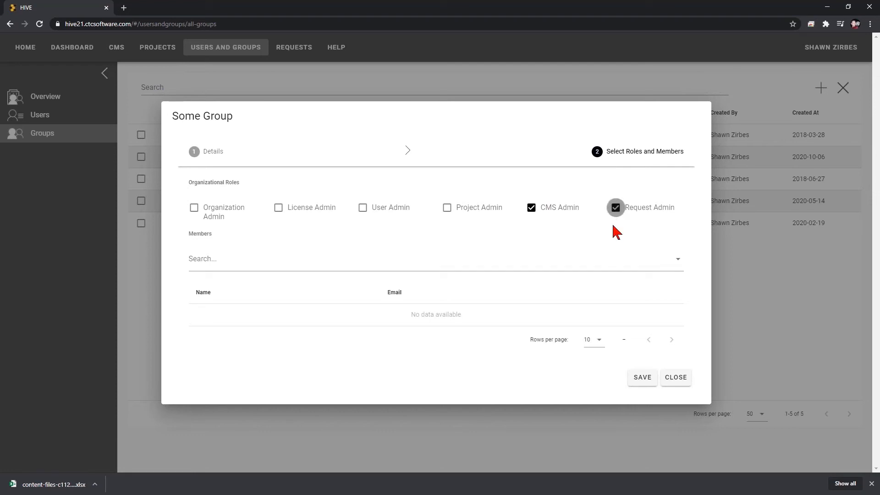
{"action": "left_click", "coordinate": [362, 210]}
{"action": "left_click", "coordinate": [364, 210]}
{"action": "left_click", "coordinate": [532, 210]}
{"action": "left_click", "coordinate": [616, 209]}
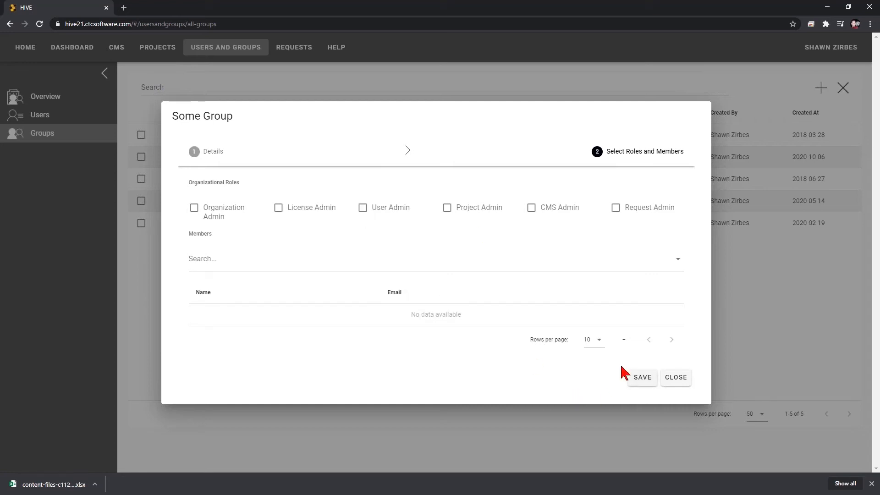
Step: Save Some Group without organizational roles or members and return to the group list
{"action": "left_click", "coordinate": [641, 385]}
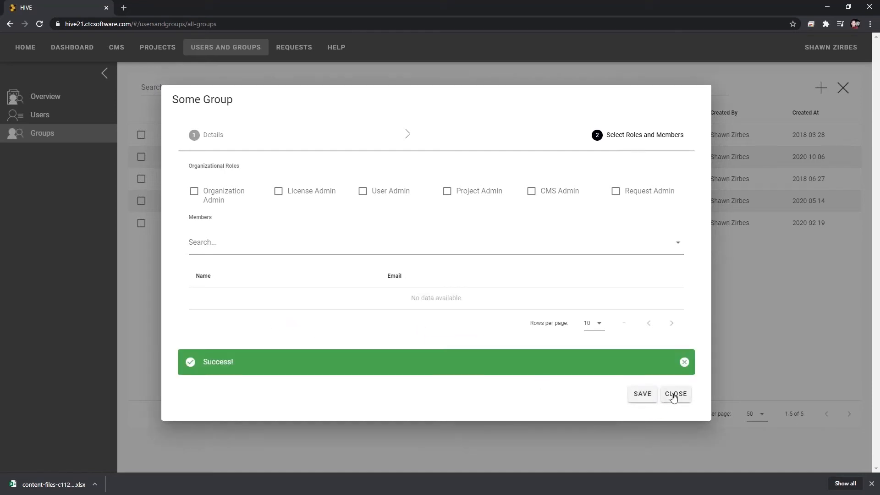
{"action": "left_click", "coordinate": [675, 393]}
{"action": "left_click_drag", "start_coordinate": [209, 159], "coordinate": [467, 263]}
{"action": "left_click", "coordinate": [477, 302]}
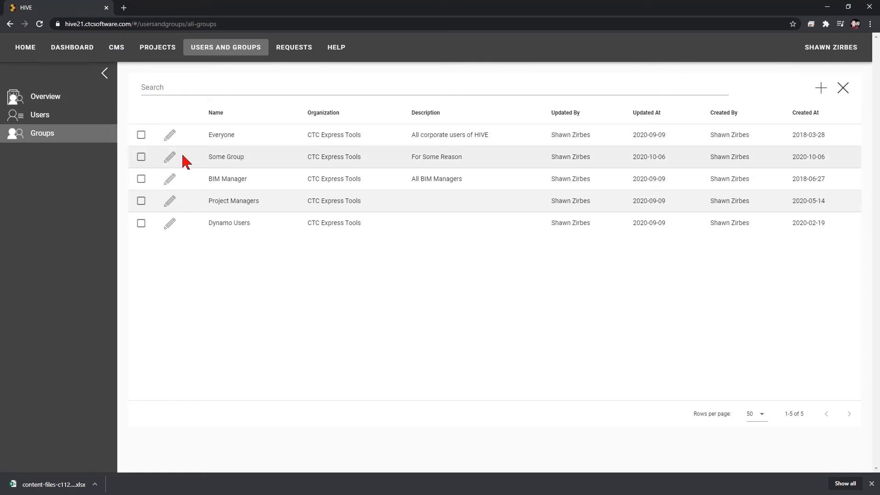
Step: Open the Revit Content (XYZ) library for editing in the CMS libraries and review its user and group permissions
{"action": "left_click", "coordinate": [117, 48]}
{"action": "left_click", "coordinate": [54, 108]}
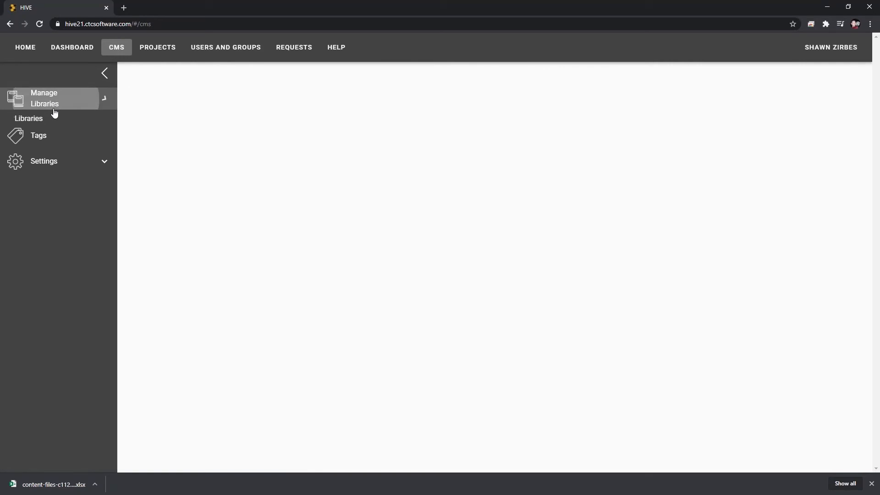
{"action": "left_click", "coordinate": [55, 120]}
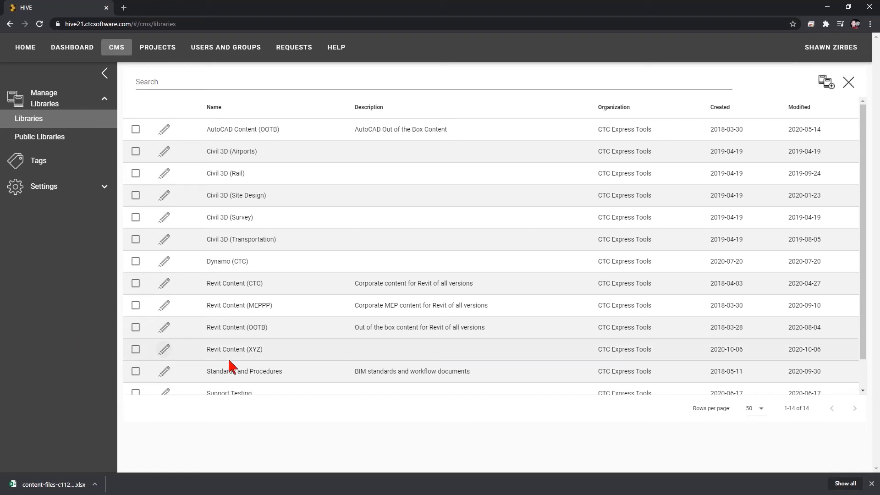
{"action": "left_click", "coordinate": [164, 350]}
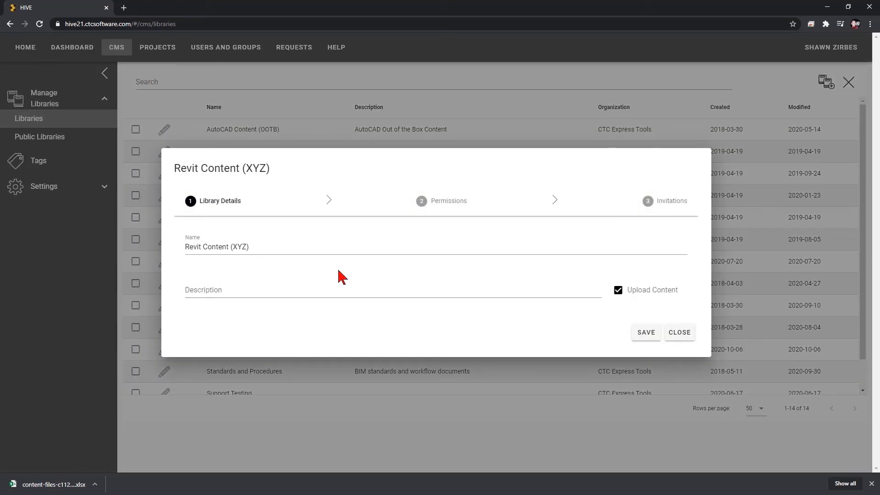
{"action": "left_click", "coordinate": [454, 201]}
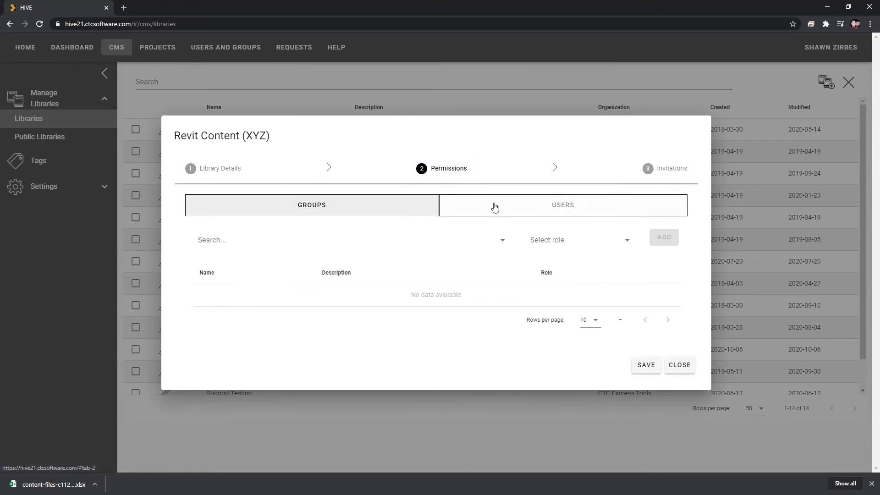
{"action": "left_click", "coordinate": [568, 209]}
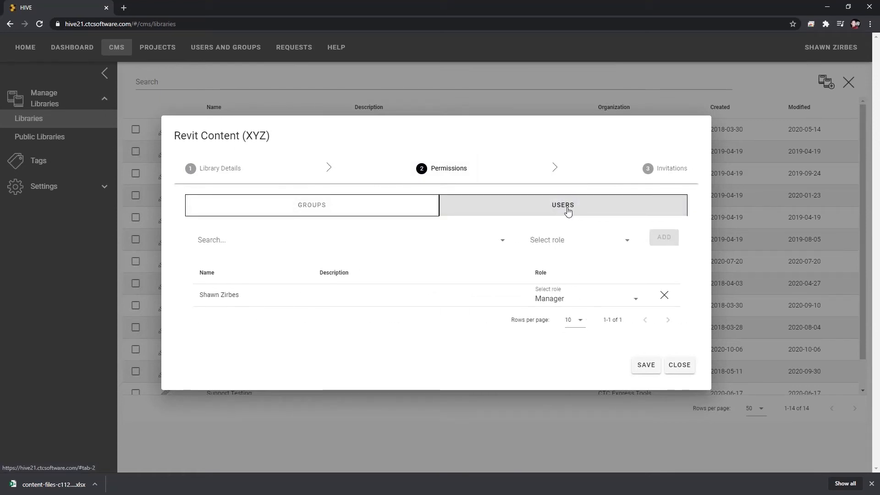
{"action": "left_click", "coordinate": [413, 212]}
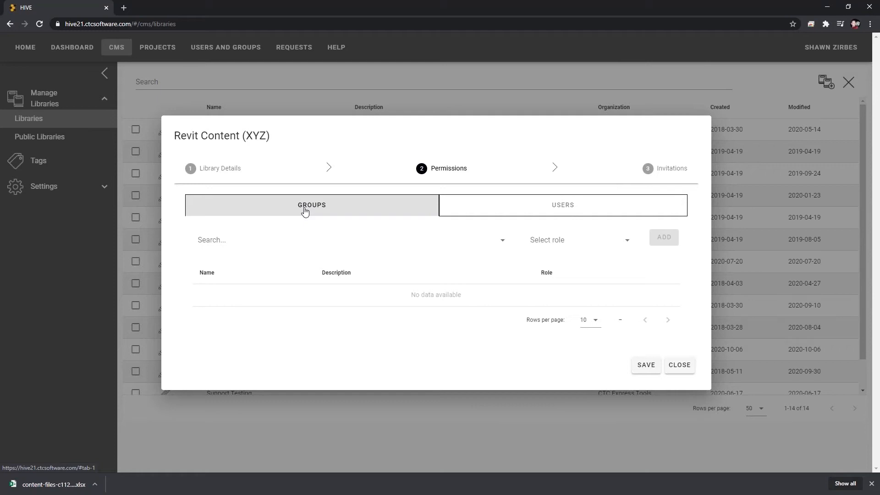
Step: Add the Everyone and BIM Manager groups to the Revit Content (XYZ) permissions with the Contributor role
{"action": "left_click", "coordinate": [281, 239]}
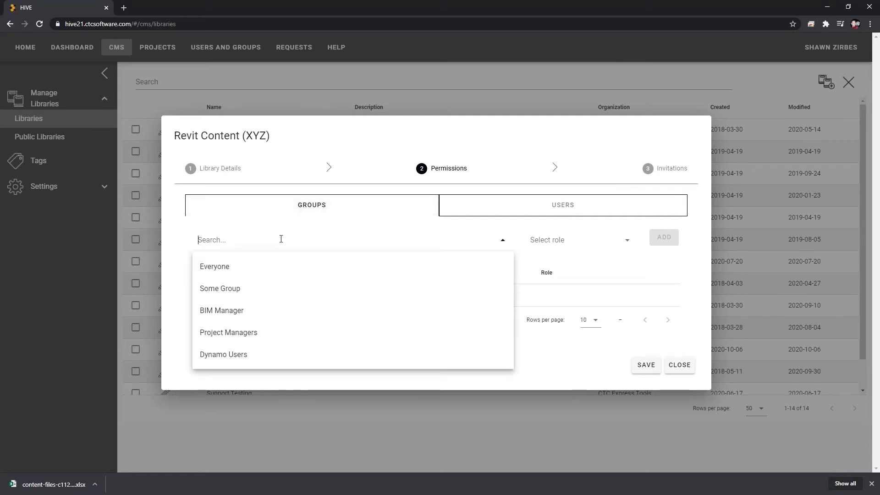
{"action": "left_click", "coordinate": [261, 267]}
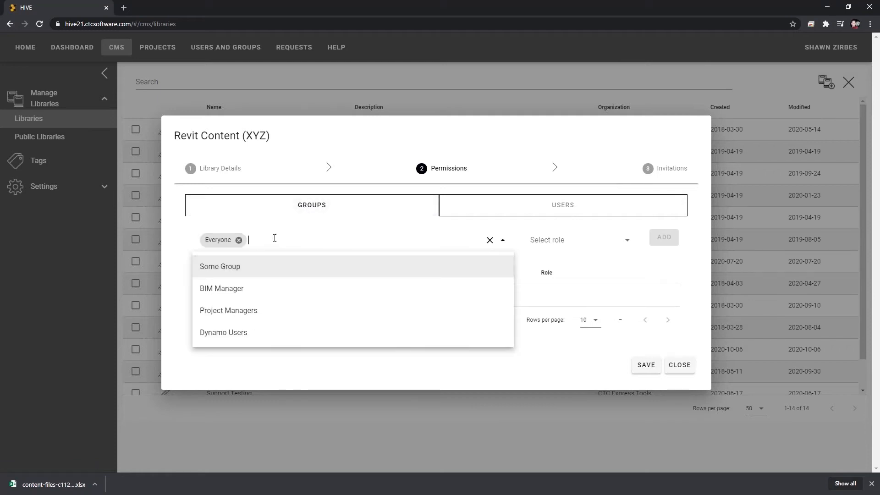
{"action": "left_click", "coordinate": [248, 289]}
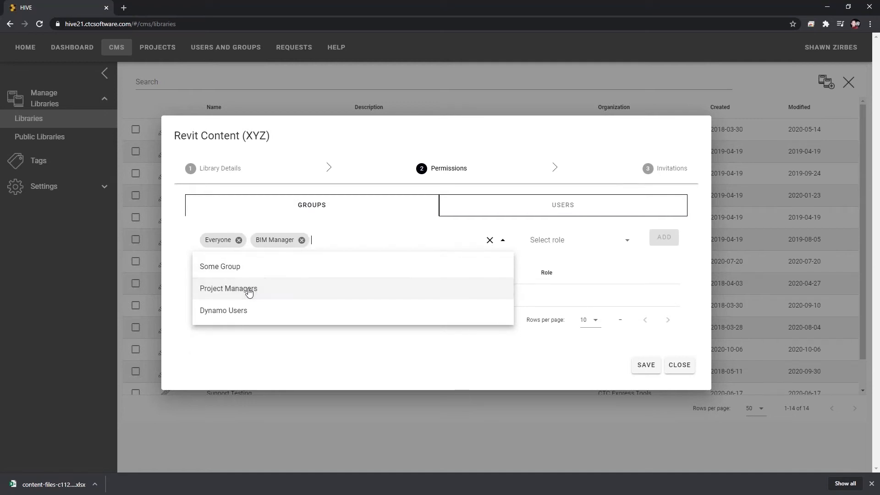
{"action": "left_click", "coordinate": [577, 252]}
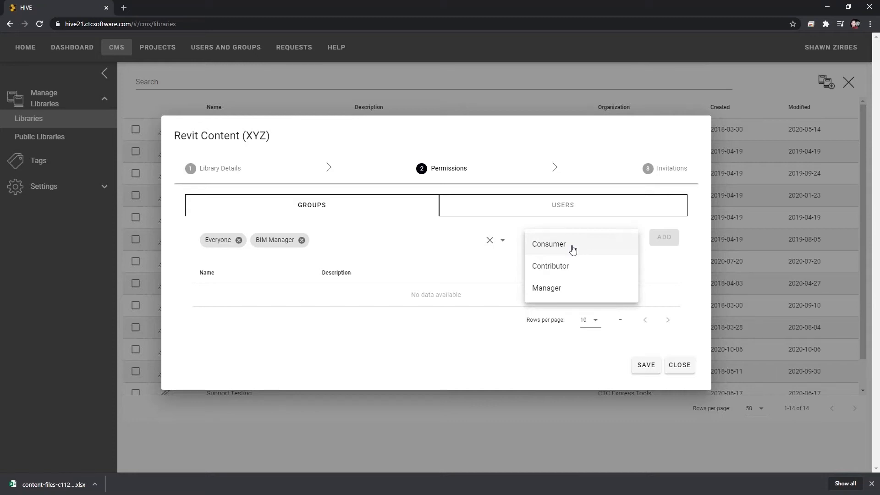
{"action": "left_click", "coordinate": [569, 270]}
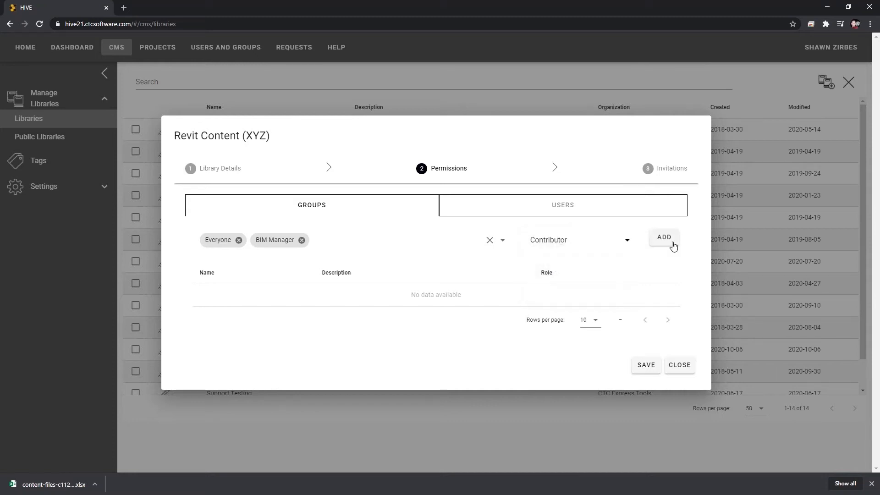
{"action": "left_click", "coordinate": [667, 240]}
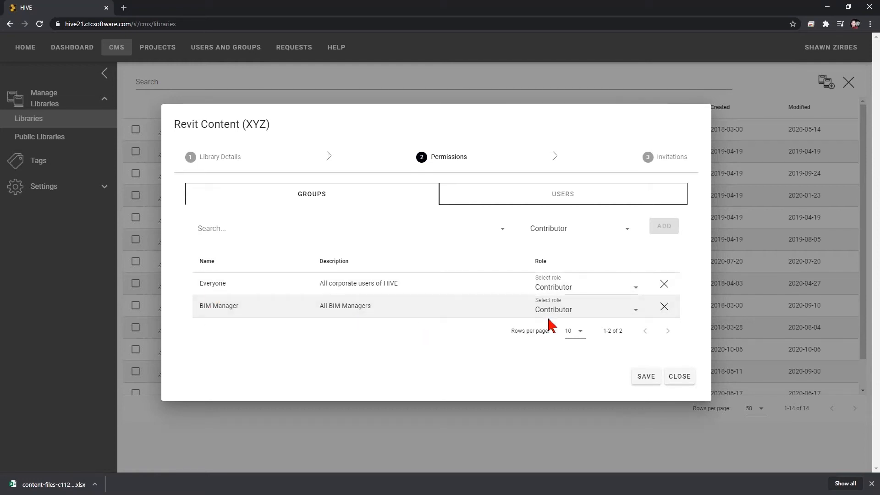
Step: Set the BIM Manager group's role to Manager, keep Everyone as Contributor, and save and close the Revit Content (XYZ) permissions
{"action": "left_click", "coordinate": [570, 311]}
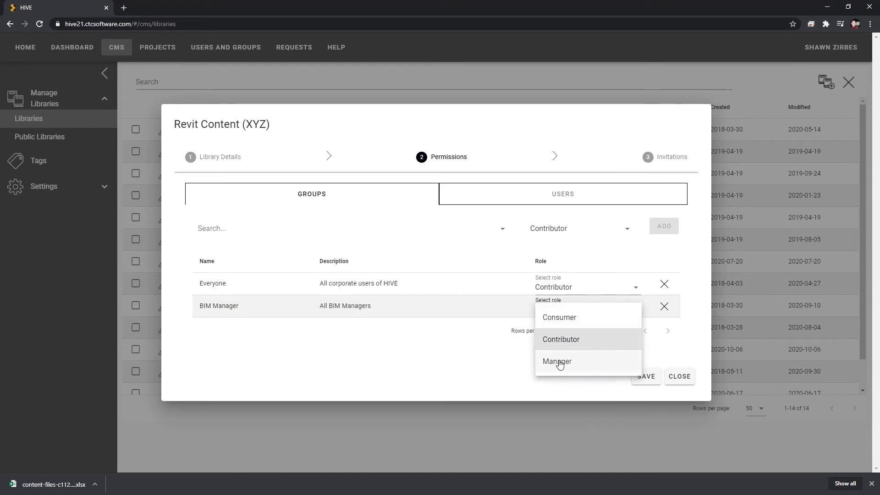
{"action": "left_click", "coordinate": [560, 362]}
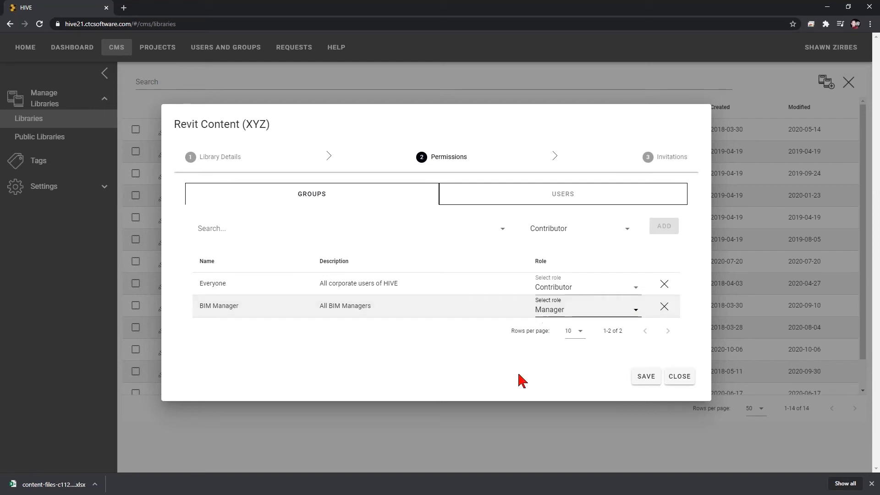
{"action": "left_click", "coordinate": [592, 288]}
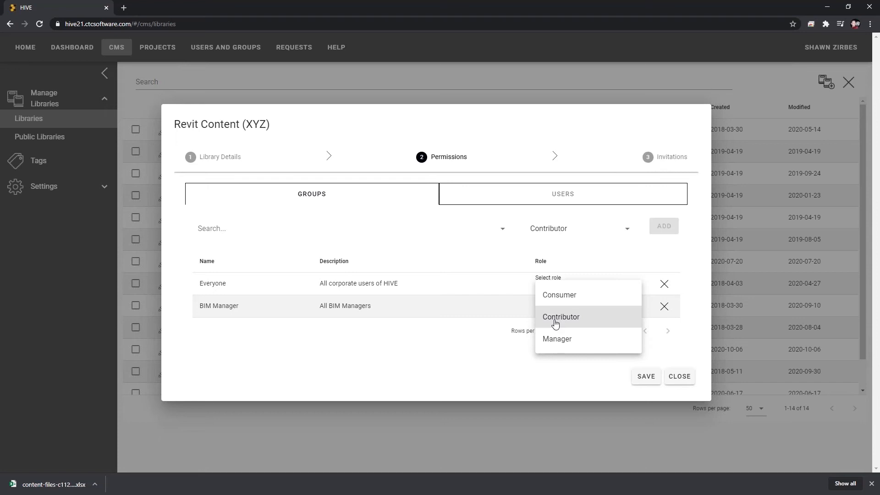
{"action": "left_click", "coordinate": [556, 323]}
{"action": "left_click", "coordinate": [646, 377]}
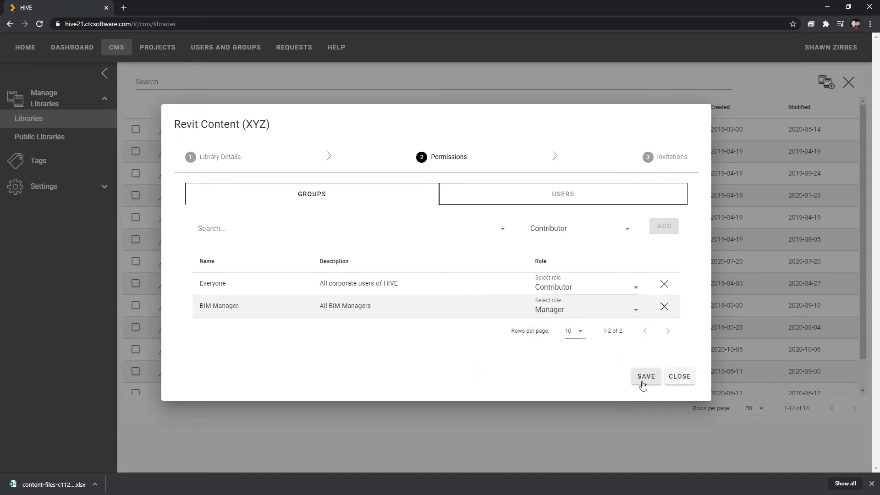
{"action": "left_click", "coordinate": [679, 392]}
Step: Open the Standards and Procedures library's group permissions and save them with Everyone as Consumer and BIM Manager as Manager
{"action": "scroll", "coordinate": [275, 371], "scroll_direction": "down", "scroll_amount": 1}
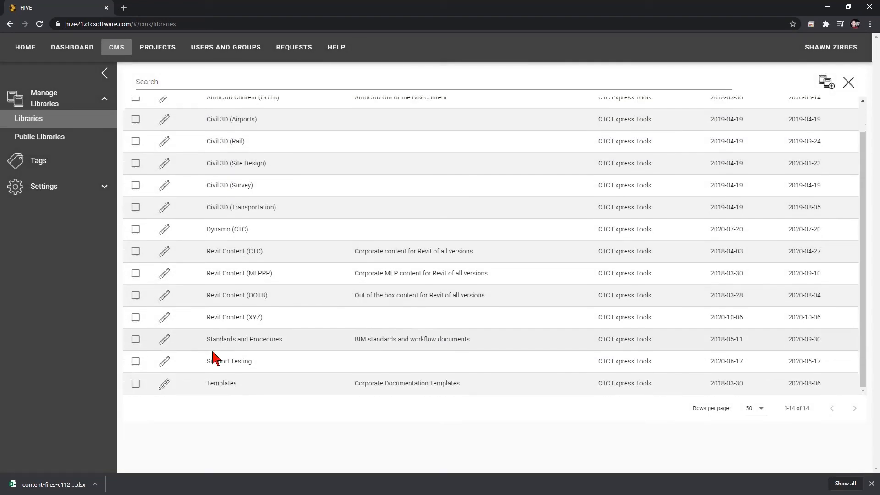
{"action": "left_click", "coordinate": [164, 339]}
{"action": "left_click", "coordinate": [441, 200]}
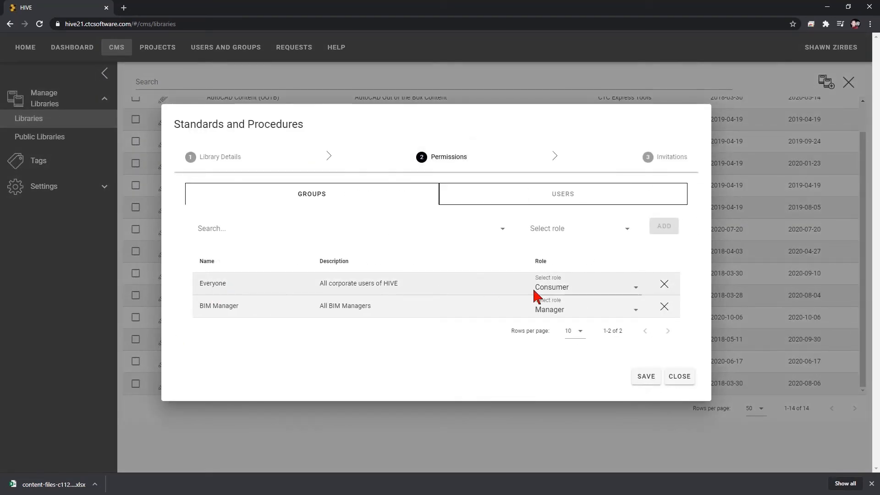
{"action": "left_click", "coordinate": [574, 288]}
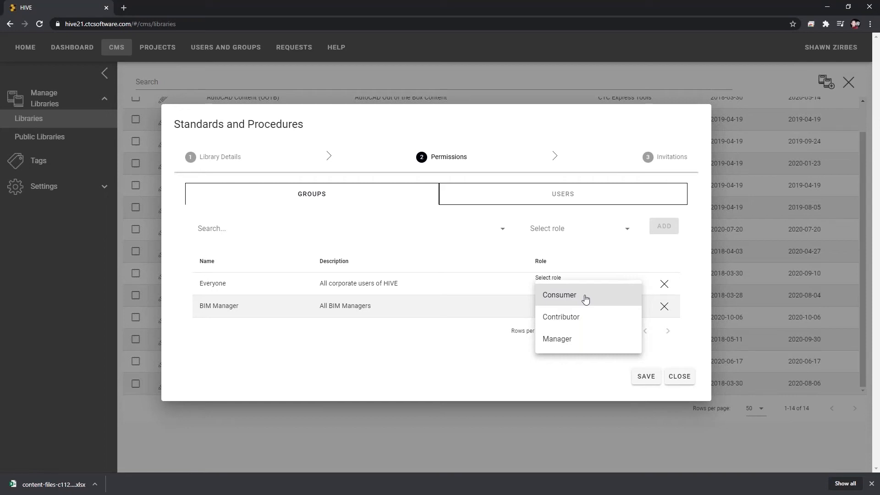
{"action": "left_click", "coordinate": [329, 341]}
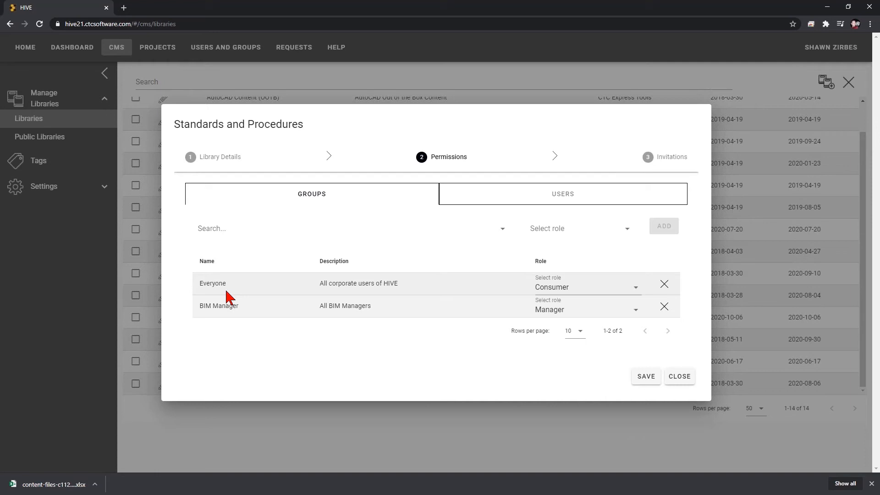
{"action": "left_click_drag", "start_coordinate": [200, 305], "coordinate": [238, 306]}
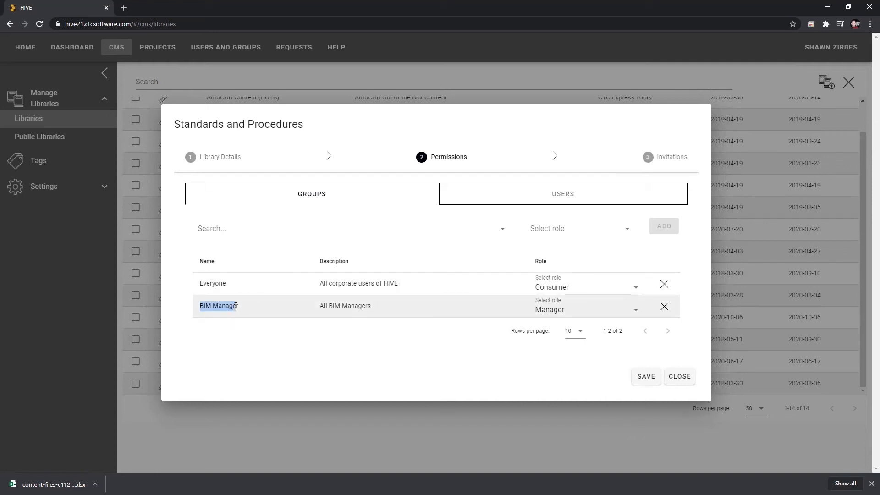
{"action": "left_click", "coordinate": [548, 310]}
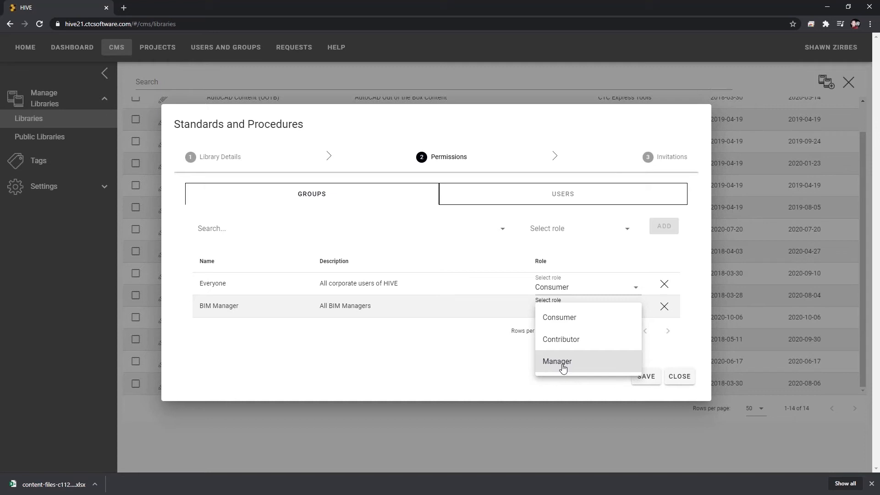
{"action": "left_click", "coordinate": [563, 365]}
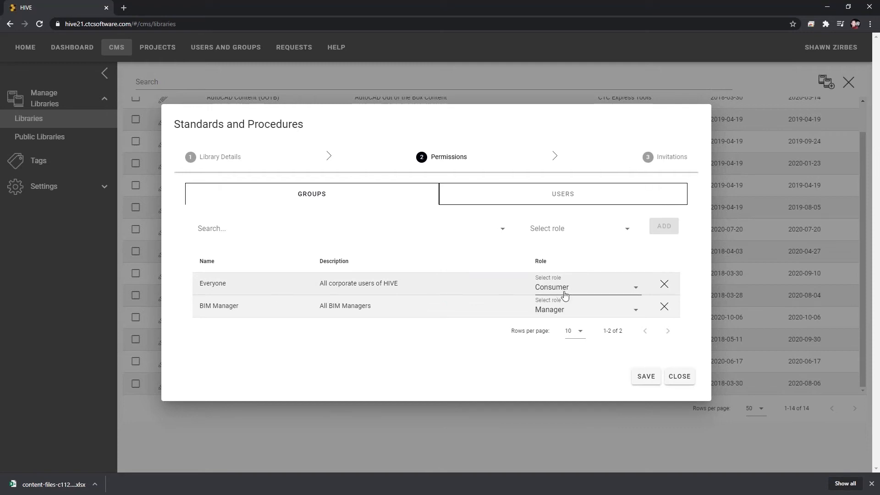
{"action": "left_click", "coordinate": [643, 376]}
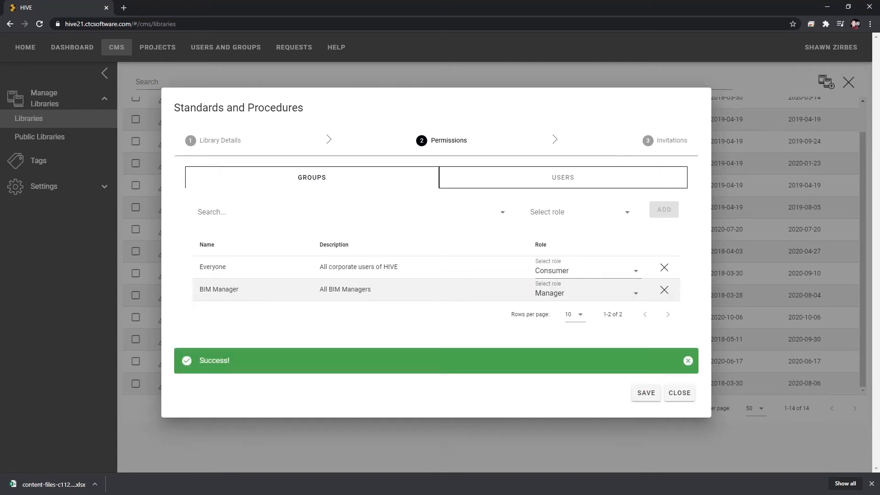
{"action": "left_click", "coordinate": [676, 394]}
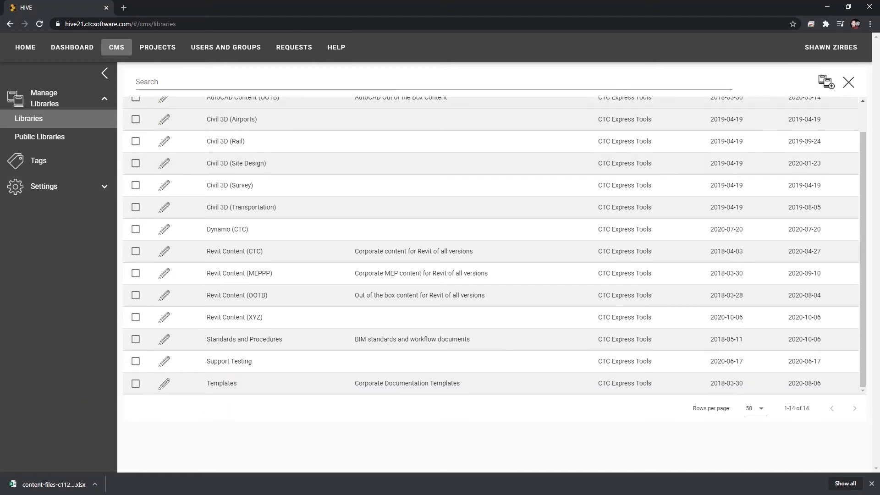
Step: Display the organization's list of active users under Users and Groups
{"action": "left_click", "coordinate": [229, 51]}
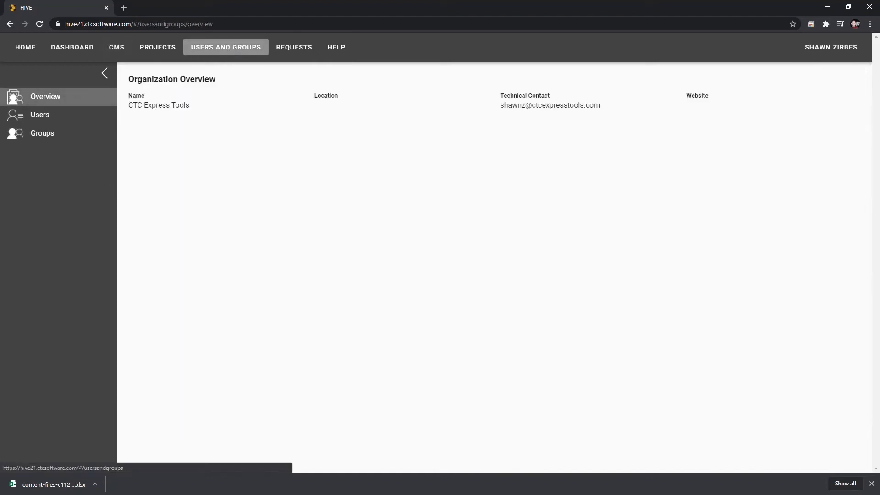
{"action": "left_click", "coordinate": [50, 120]}
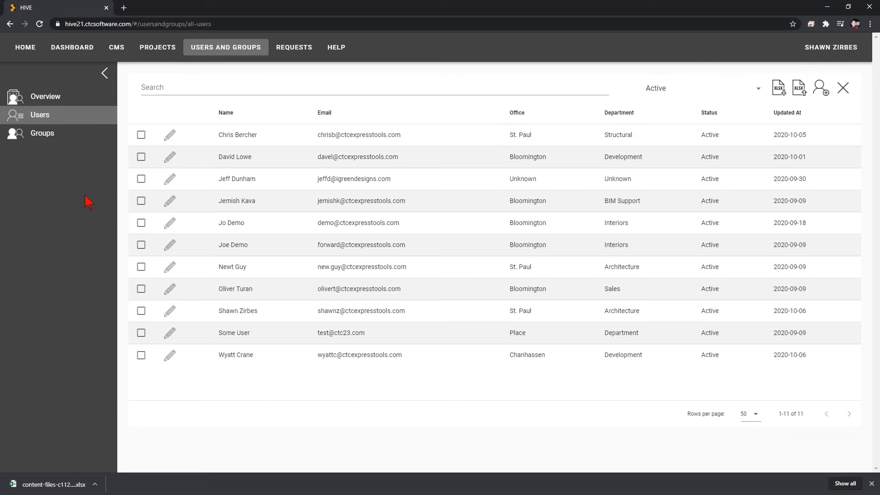
Step: Switch to the HIVE CMS window in Revit, enlarge it, and remove all queued content
{"action": "key", "text": "alt+Tab"}
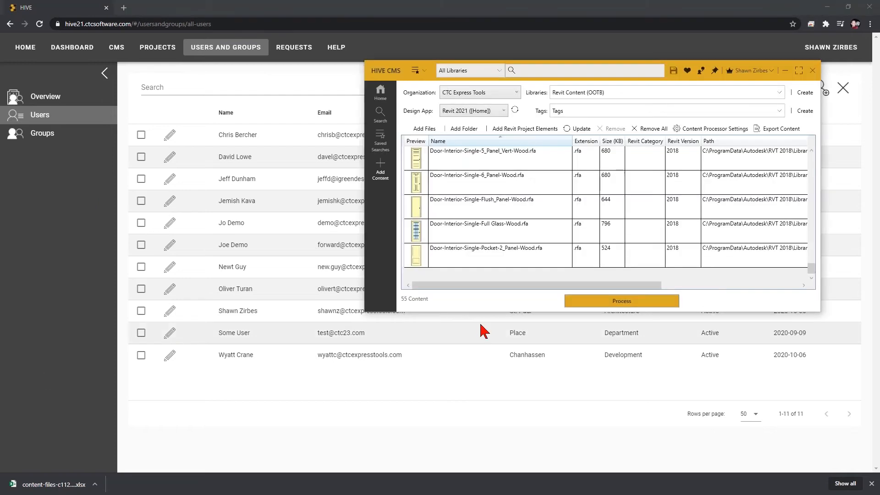
{"action": "left_click_drag", "start_coordinate": [485, 309], "coordinate": [481, 400]}
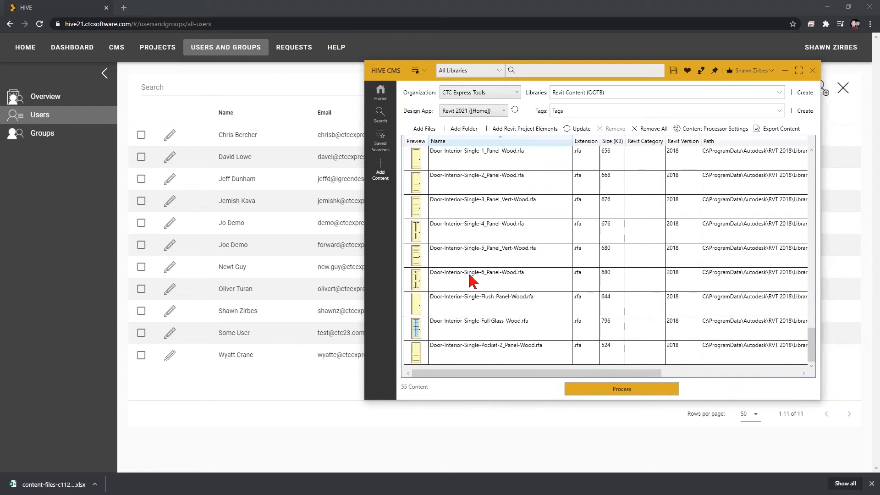
{"action": "left_click", "coordinate": [831, 9]}
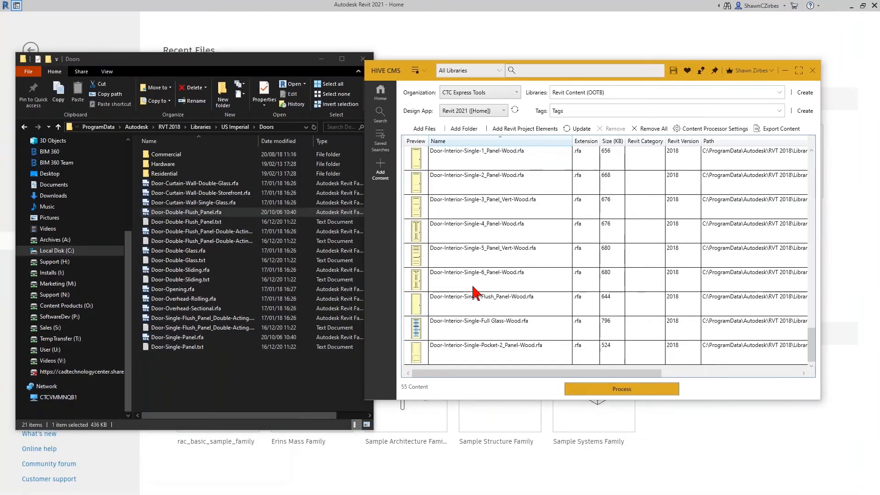
{"action": "left_click", "coordinate": [322, 60]}
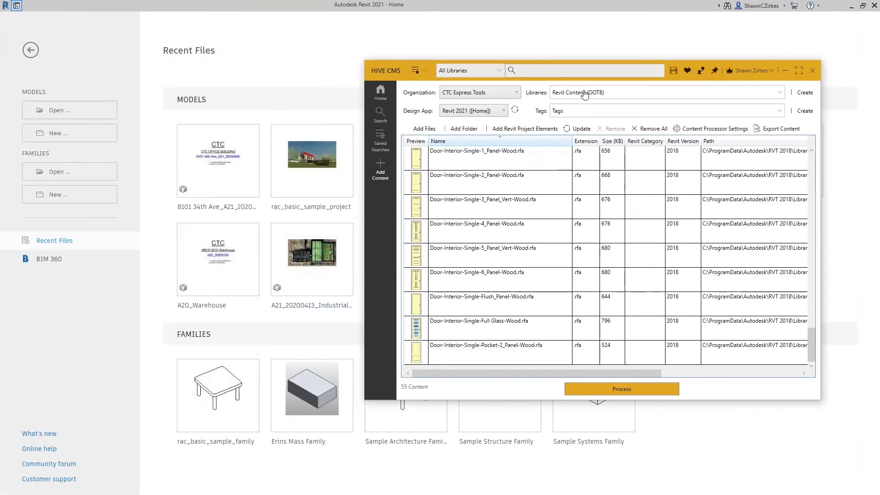
{"action": "left_click_drag", "start_coordinate": [688, 78], "coordinate": [699, 77]}
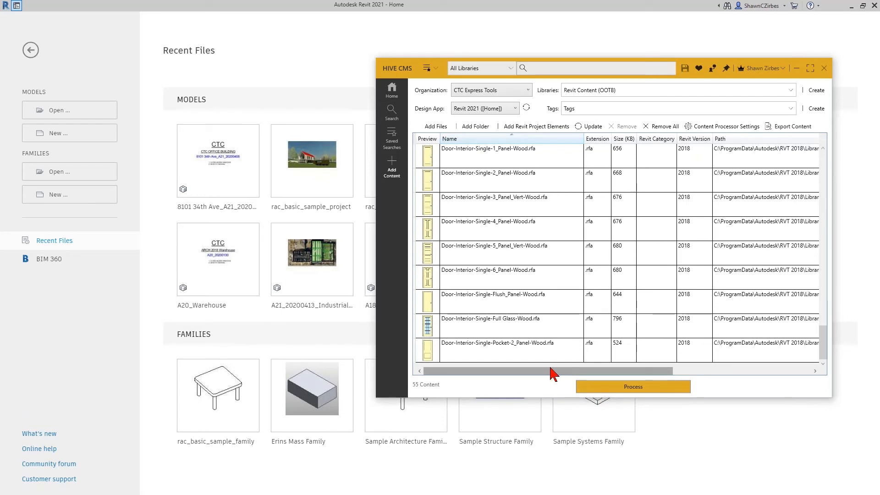
{"action": "left_click", "coordinate": [661, 127]}
{"action": "left_click", "coordinate": [435, 283]}
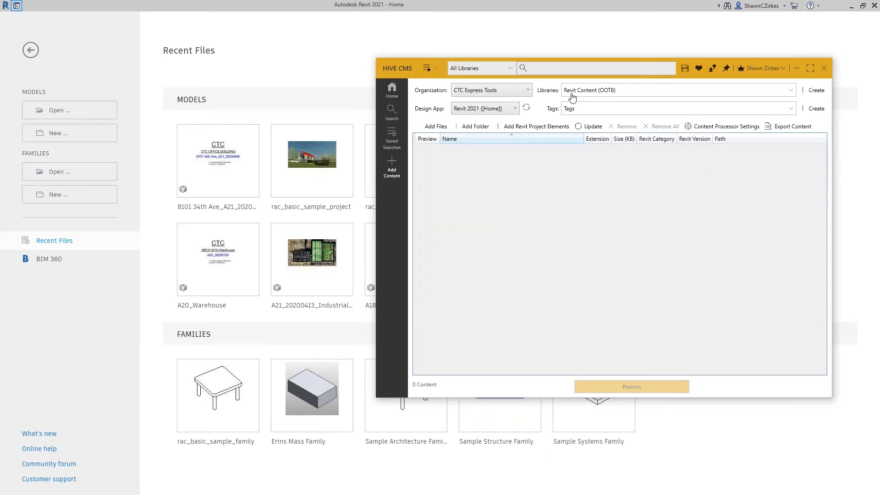
Step: Check the library choices, keep Revit Content (OOTB), and submit an export job for that library's content
{"action": "left_click", "coordinate": [621, 95]}
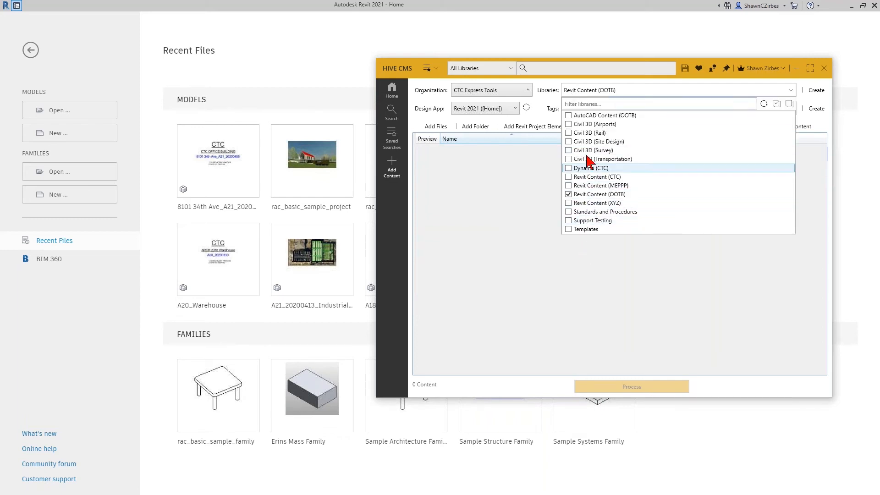
{"action": "left_click", "coordinate": [513, 212]}
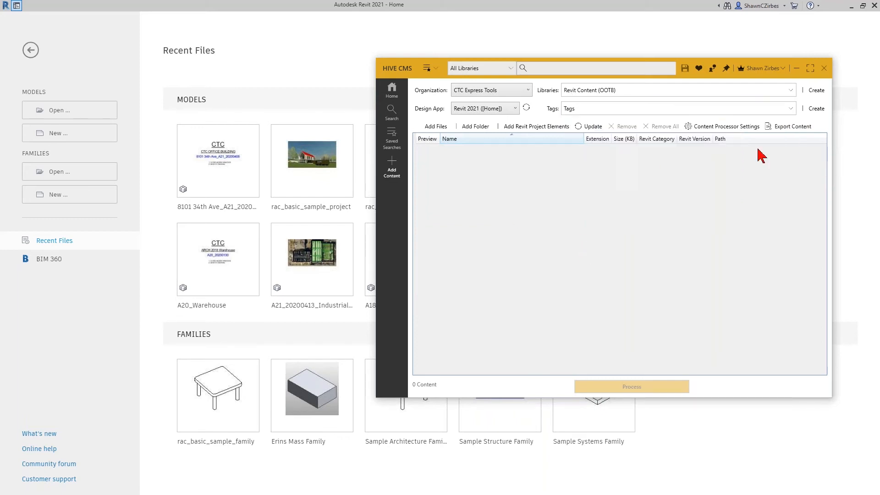
{"action": "left_click", "coordinate": [791, 128]}
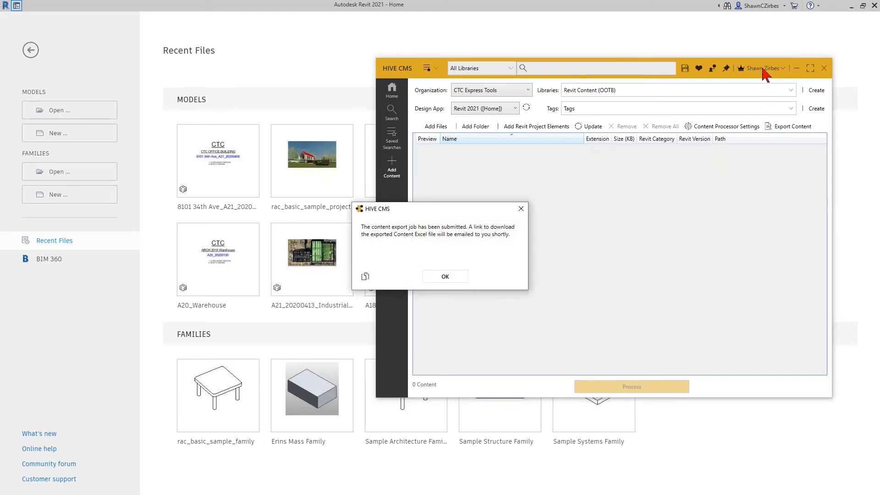
{"action": "left_click", "coordinate": [456, 278]}
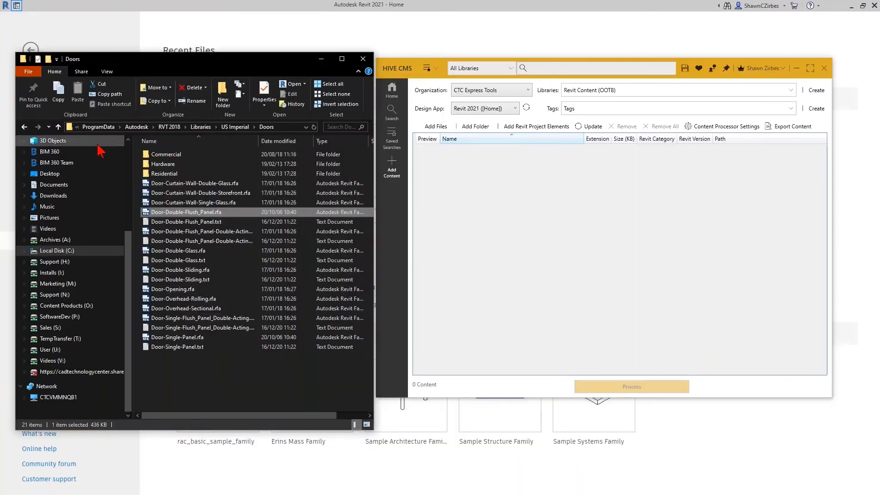
Step: Locate the exported content-files workbook in the Downloads folder and run a content update in HIVE CMS from it
{"action": "left_click", "coordinate": [76, 195]}
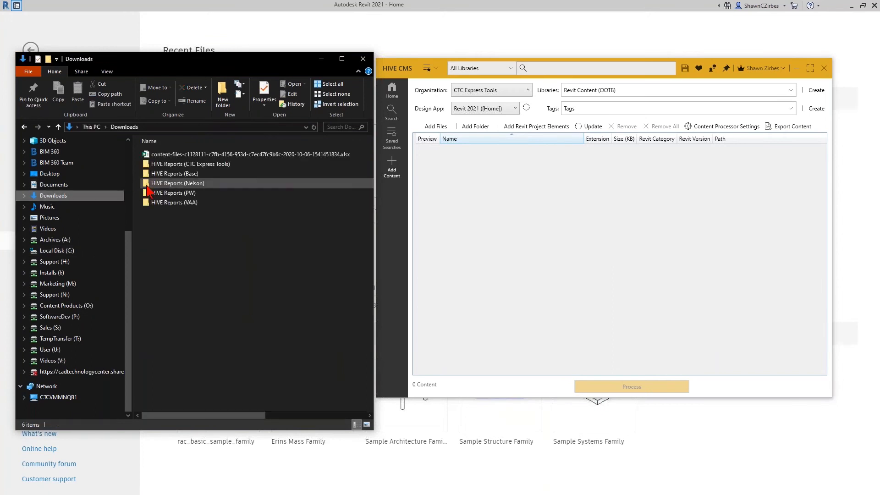
{"action": "left_click", "coordinate": [197, 154]}
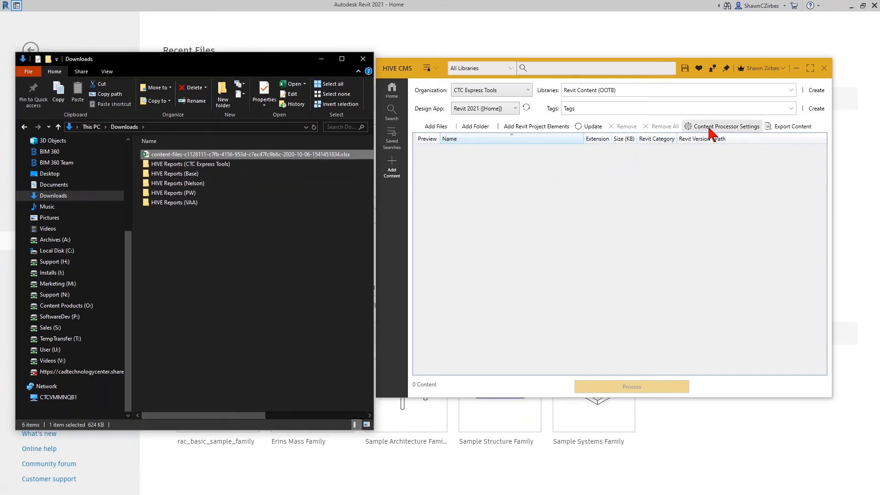
{"action": "left_click", "coordinate": [588, 127]}
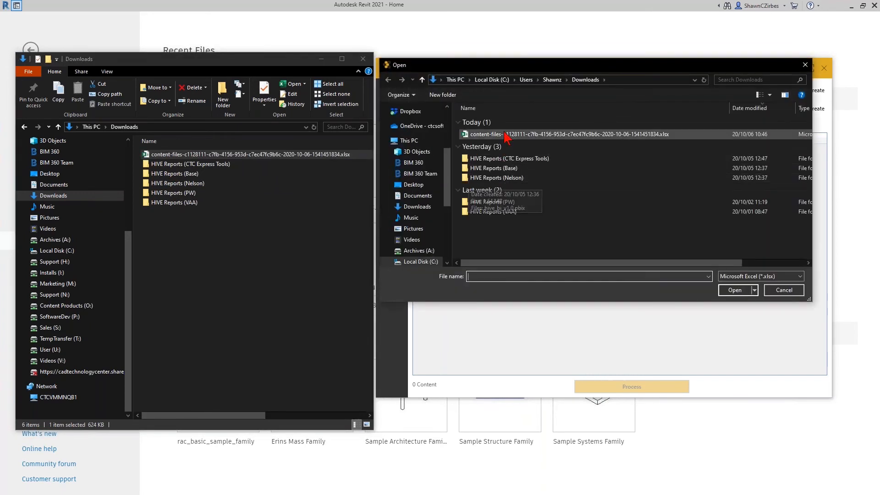
{"action": "left_click", "coordinate": [507, 134]}
{"action": "left_click", "coordinate": [739, 292]}
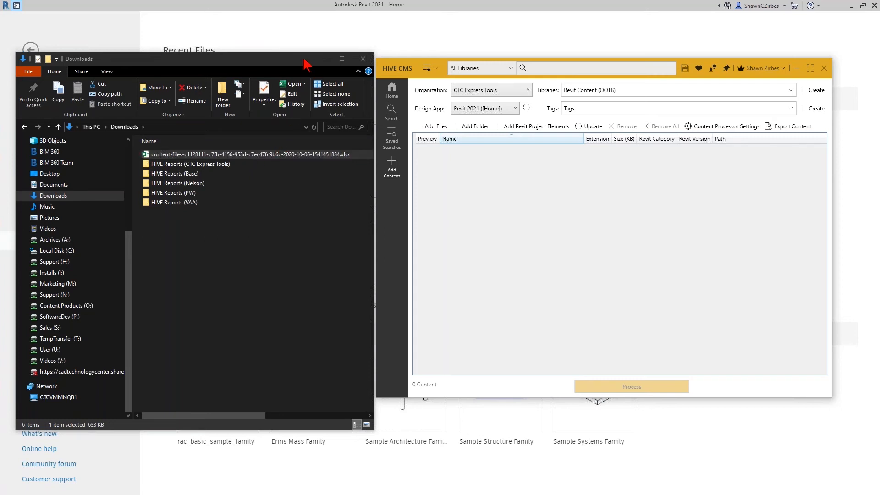
{"action": "left_click", "coordinate": [320, 60]}
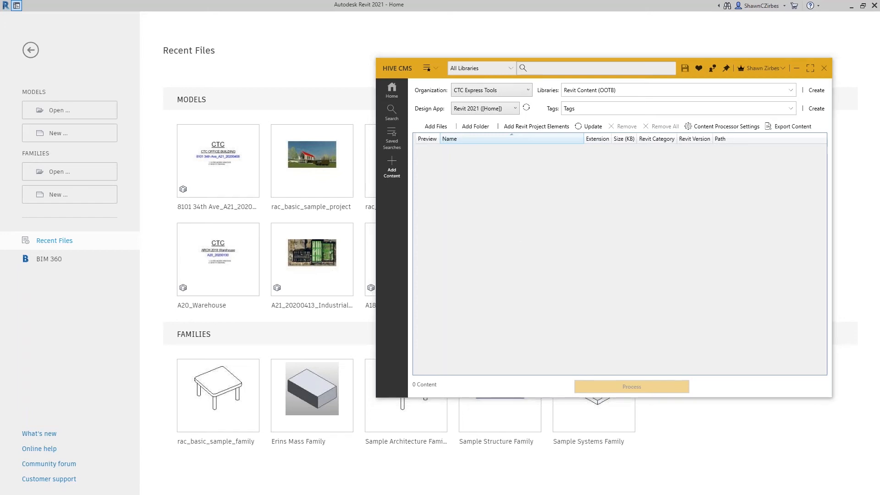
Step: Return to the Downloads folder and duplicate the content-files workbook within it
{"action": "key", "text": "alt+Tab"}
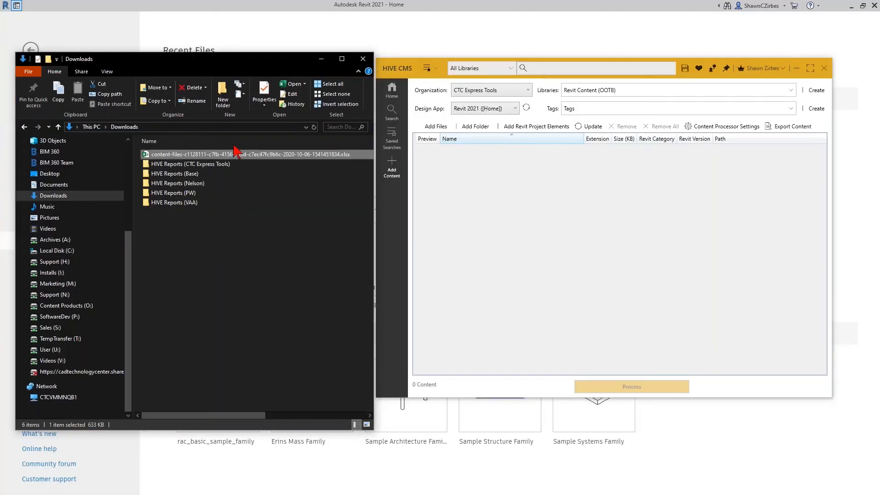
{"action": "left_click_drag", "start_coordinate": [238, 158], "coordinate": [223, 252]}
{"action": "left_click", "coordinate": [250, 258]}
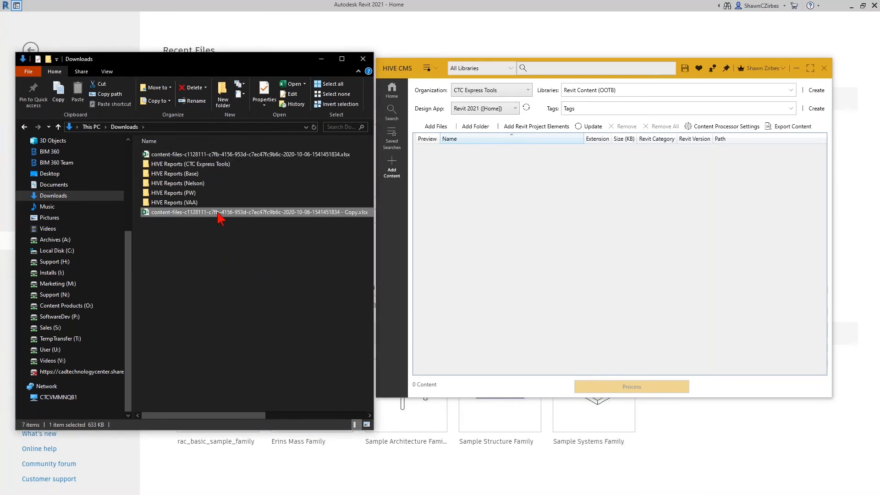
Step: Open the copied workbook in Excel, widen the Status column, and review the update status of the content rows
{"action": "double_click", "coordinate": [217, 212]}
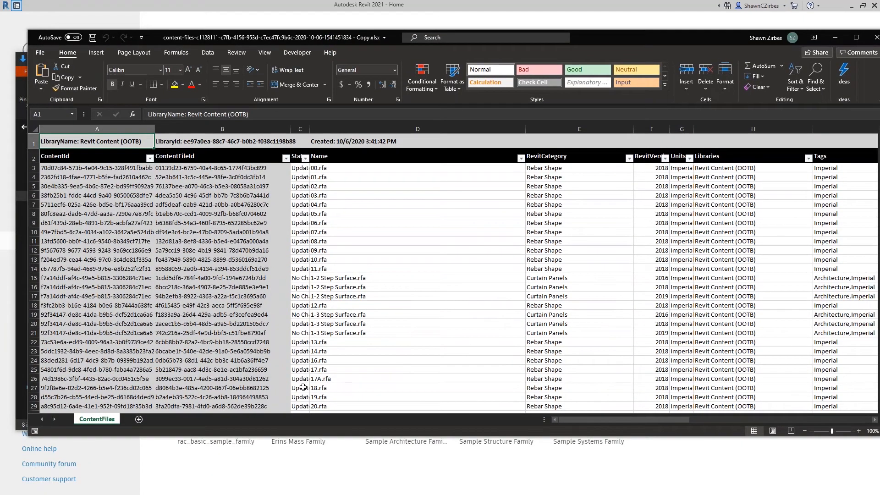
{"action": "left_click_drag", "start_coordinate": [309, 129], "coordinate": [369, 129]}
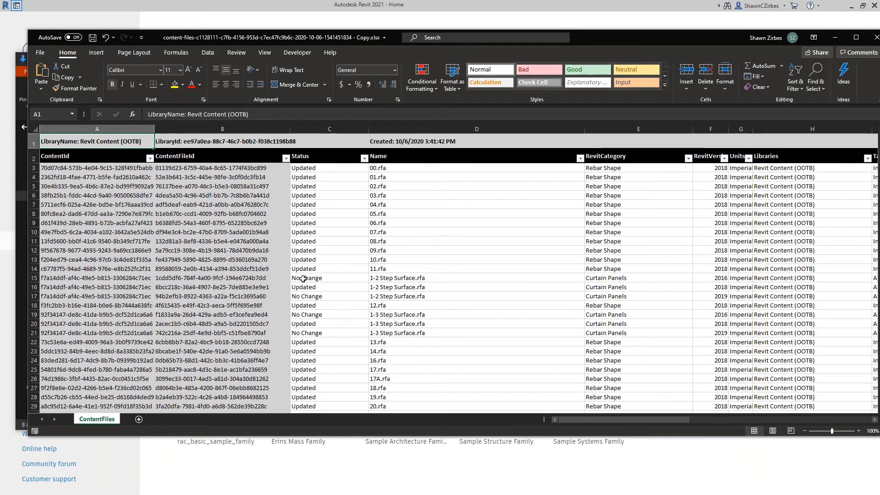
{"action": "scroll", "coordinate": [312, 279], "scroll_direction": "down", "scroll_amount": 20}
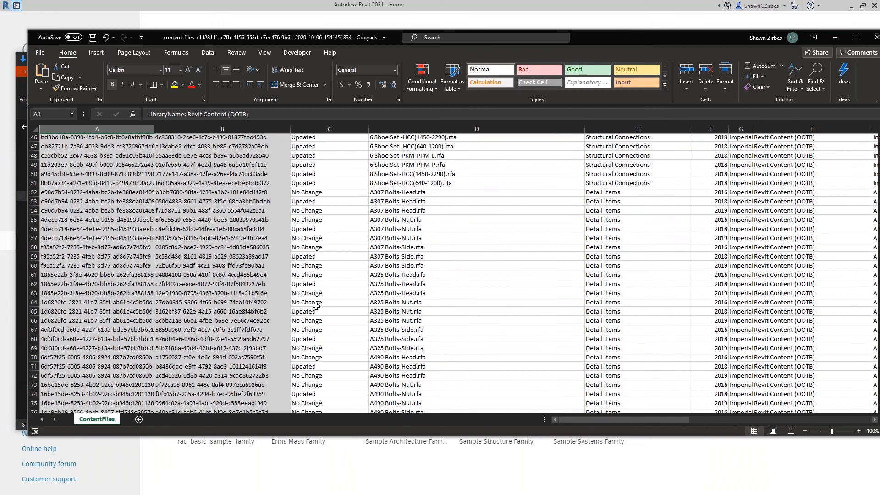
Step: Review further Status entries, including the Deleted / Renamed row for Archtop with Trim.rfa, and close the copied workbook without saving
{"action": "scroll", "coordinate": [319, 325], "scroll_direction": "down", "scroll_amount": 20}
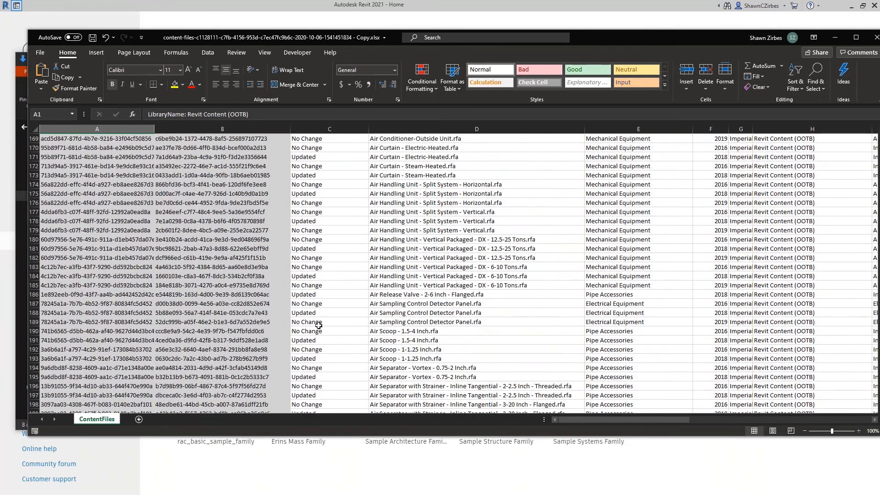
{"action": "scroll", "coordinate": [319, 325], "scroll_direction": "down", "scroll_amount": 20}
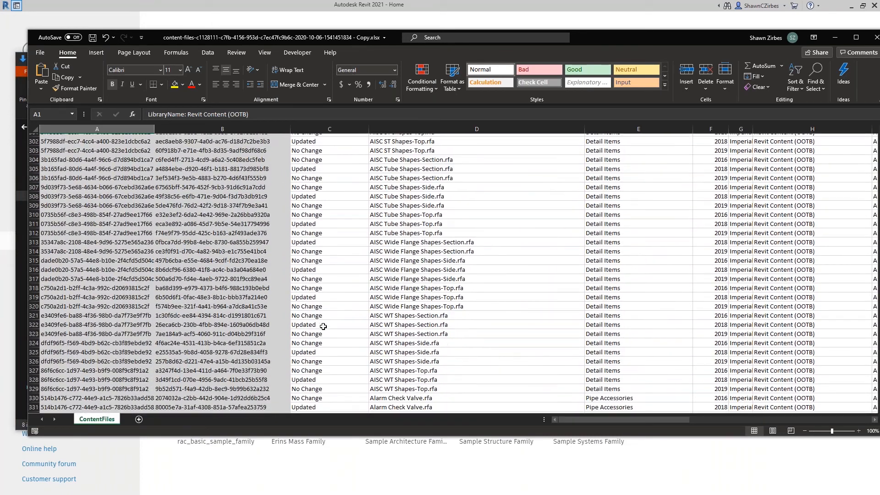
{"action": "scroll", "coordinate": [468, 343], "scroll_direction": "down", "scroll_amount": 20}
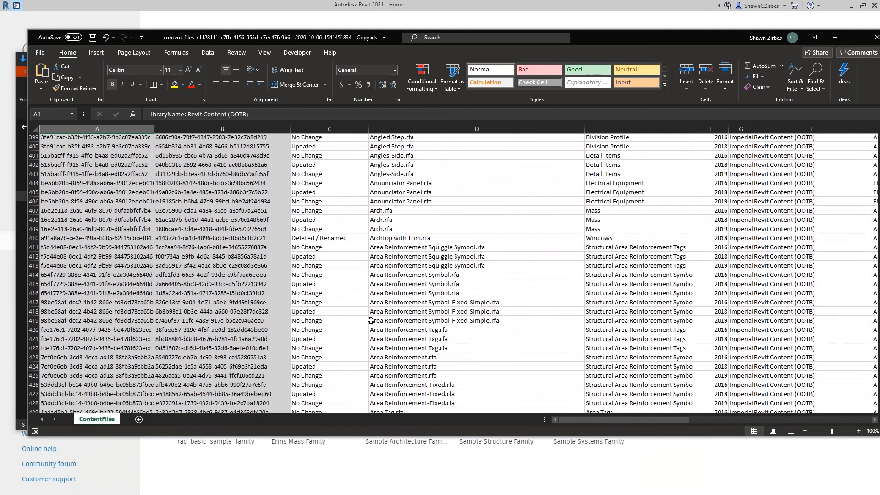
{"action": "left_click", "coordinate": [321, 230]}
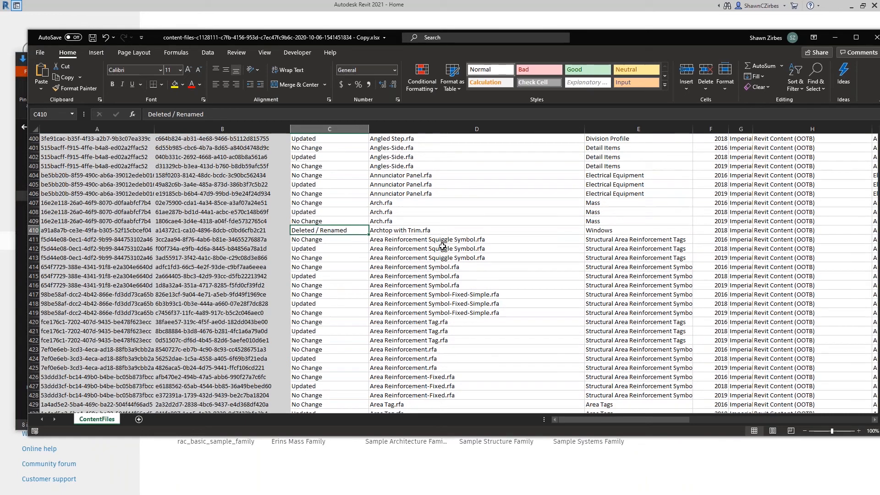
{"action": "scroll", "coordinate": [442, 246], "scroll_direction": "down", "scroll_amount": 20}
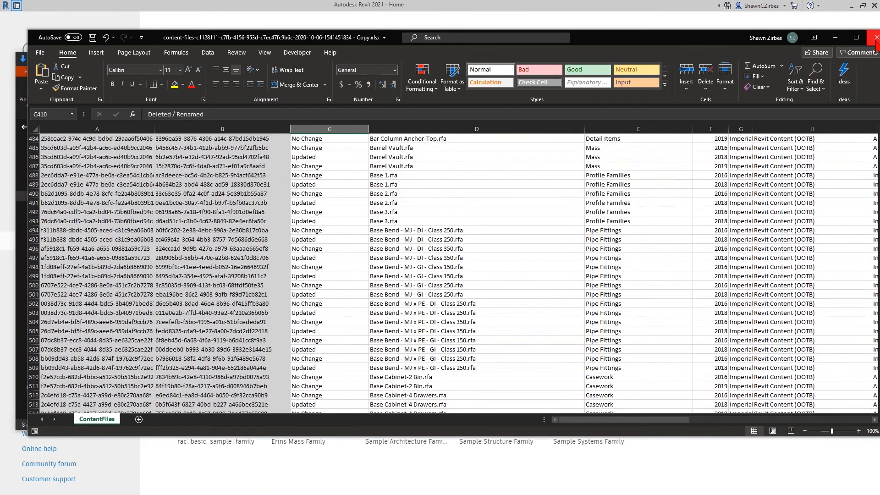
{"action": "left_click", "coordinate": [875, 38]}
{"action": "left_click", "coordinate": [441, 269]}
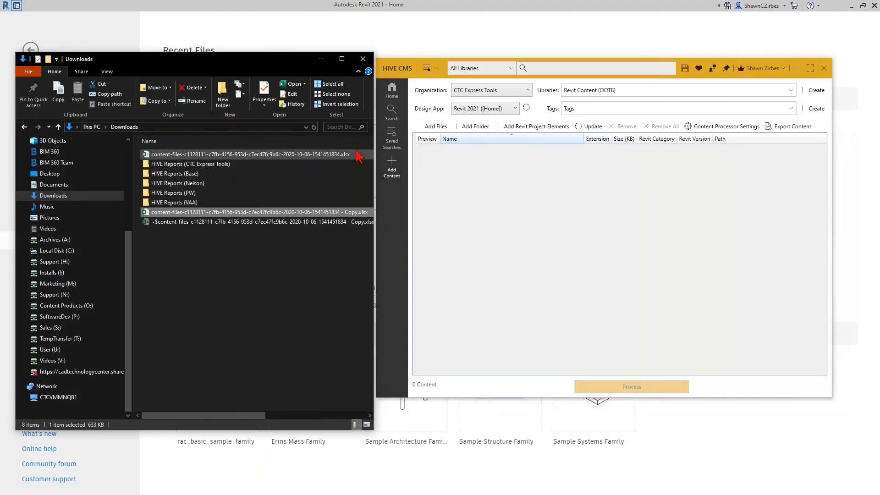
Step: Dismiss the content update report, look through the queued family files, and extend the HIVE CMS window downward
{"action": "left_click_drag", "start_coordinate": [295, 69], "coordinate": [0, 68]}
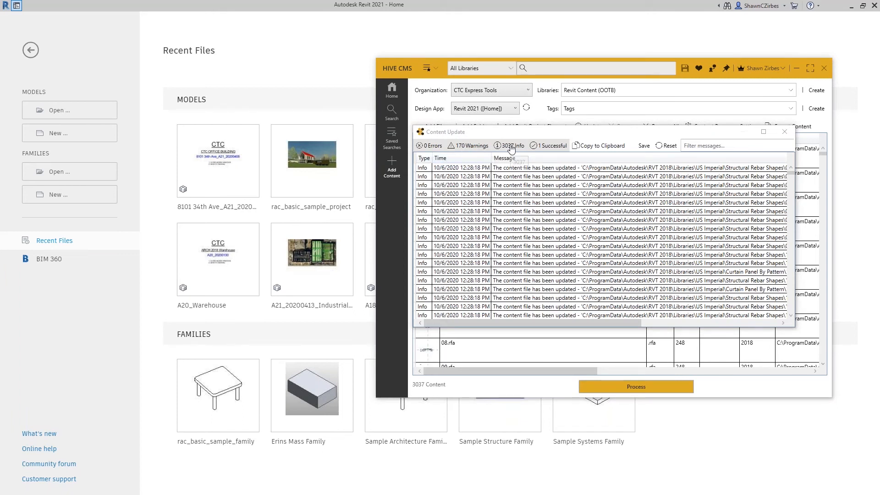
{"action": "left_click", "coordinate": [784, 133]}
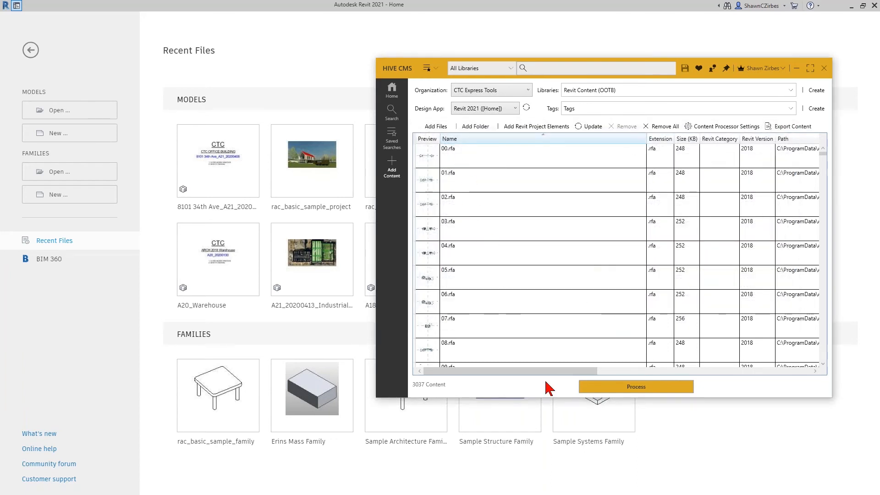
{"action": "scroll", "coordinate": [578, 329], "scroll_direction": "down", "scroll_amount": 6}
{"action": "scroll", "coordinate": [578, 329], "scroll_direction": "down", "scroll_amount": 15}
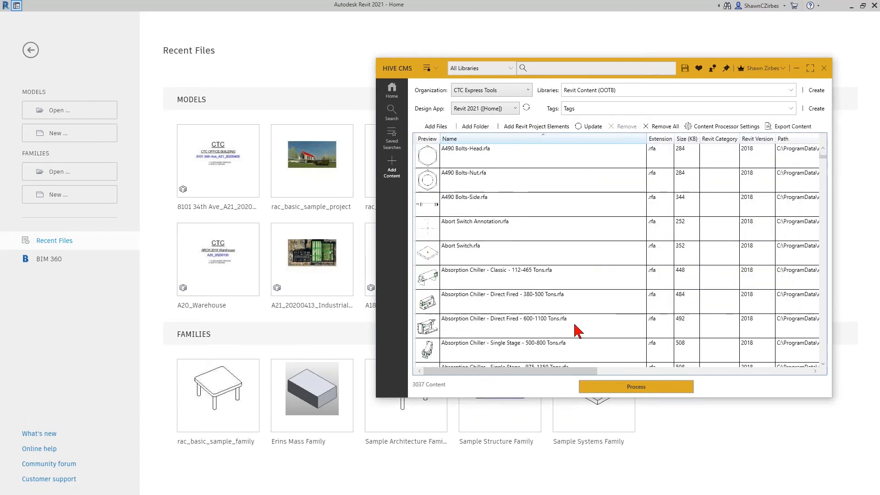
{"action": "scroll", "coordinate": [578, 330], "scroll_direction": "down", "scroll_amount": 1}
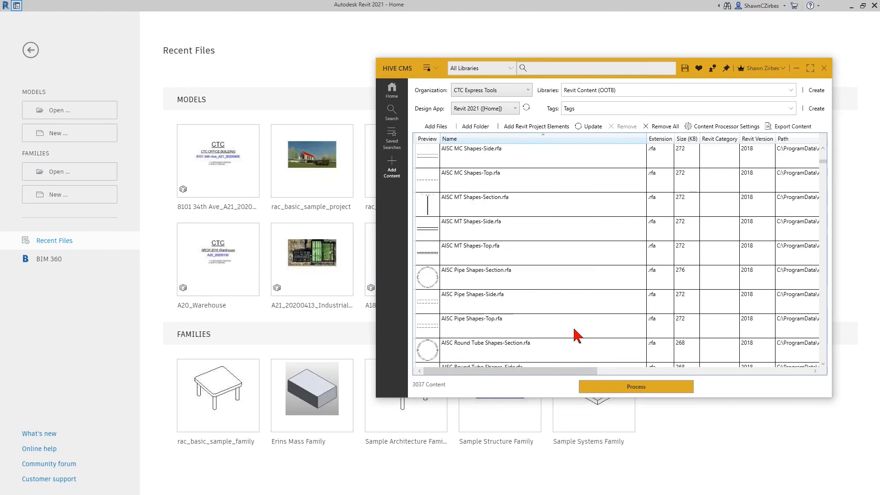
{"action": "left_click_drag", "start_coordinate": [552, 372], "coordinate": [659, 378]}
{"action": "left_click_drag", "start_coordinate": [557, 367], "coordinate": [537, 367]}
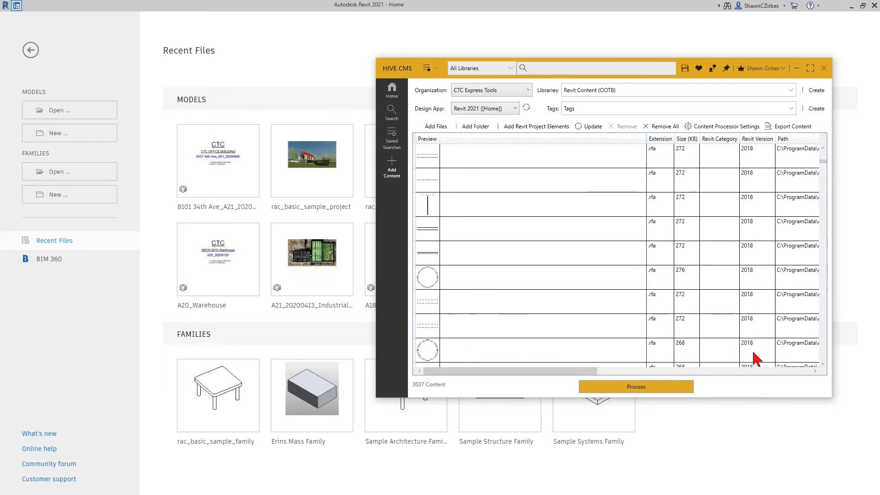
{"action": "left_click_drag", "start_coordinate": [822, 163], "coordinate": [809, 220]}
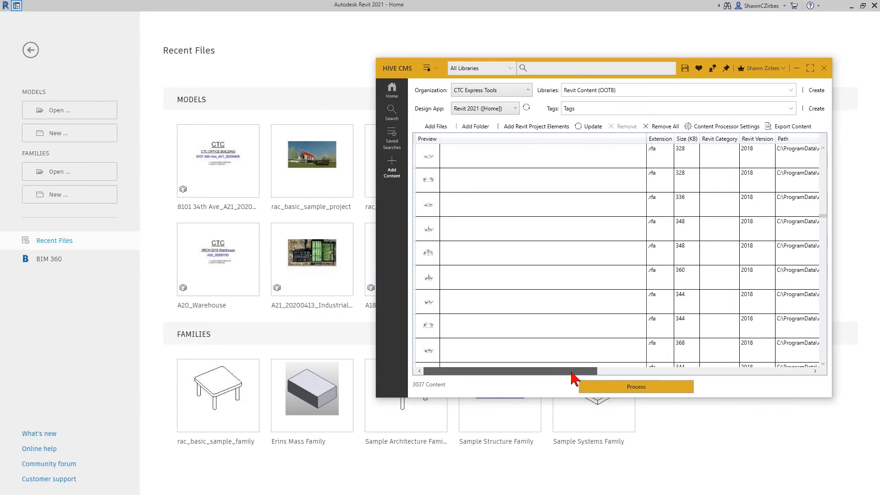
{"action": "scroll", "coordinate": [535, 281], "scroll_direction": "up", "scroll_amount": 10}
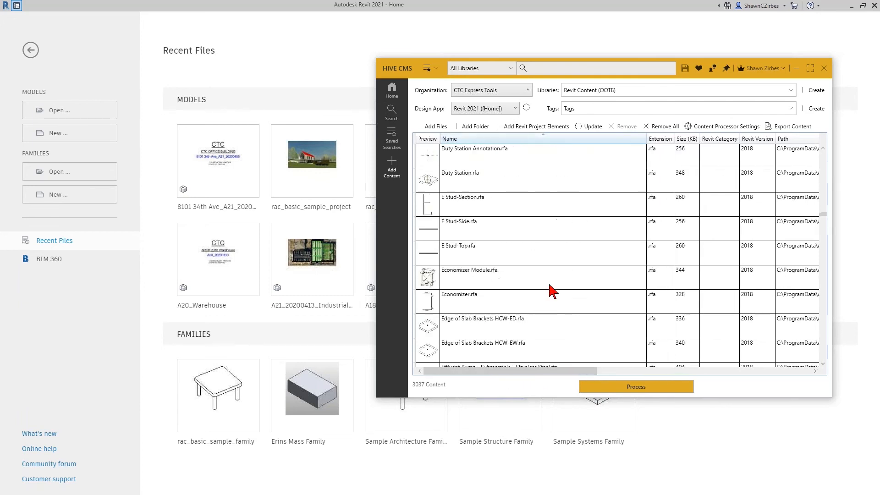
{"action": "left_click", "coordinate": [825, 171]}
{"action": "left_click_drag", "start_coordinate": [826, 216], "coordinate": [804, 153]}
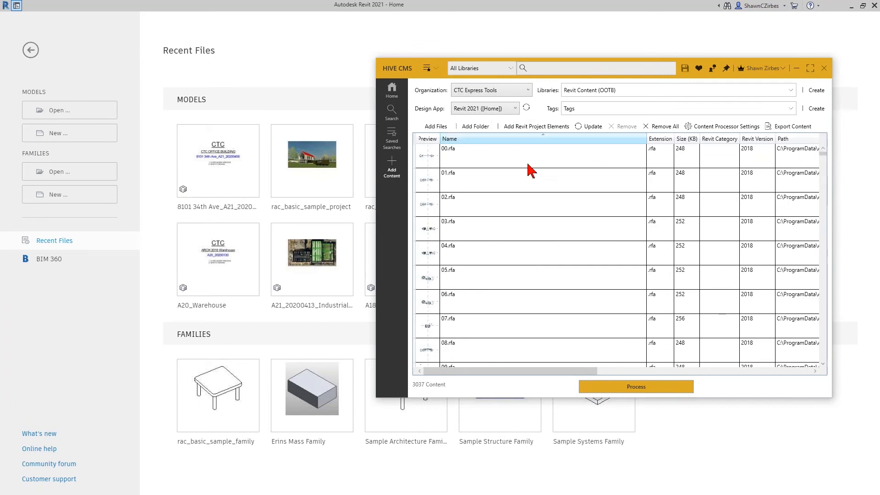
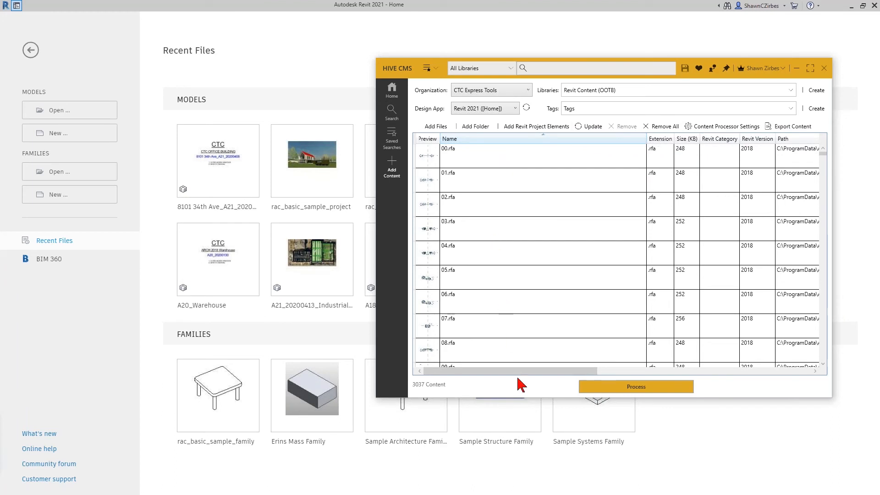
{"action": "left_click_drag", "start_coordinate": [537, 398], "coordinate": [543, 471]}
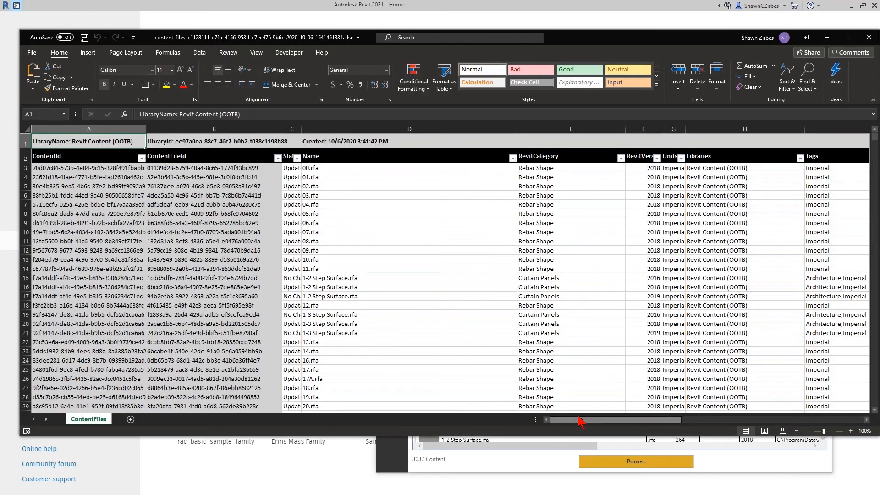
Step: Check the LoadedAt column and its filter choices in the original content-files workbook, and close it without saving
{"action": "left_click_drag", "start_coordinate": [578, 420], "coordinate": [794, 424]}
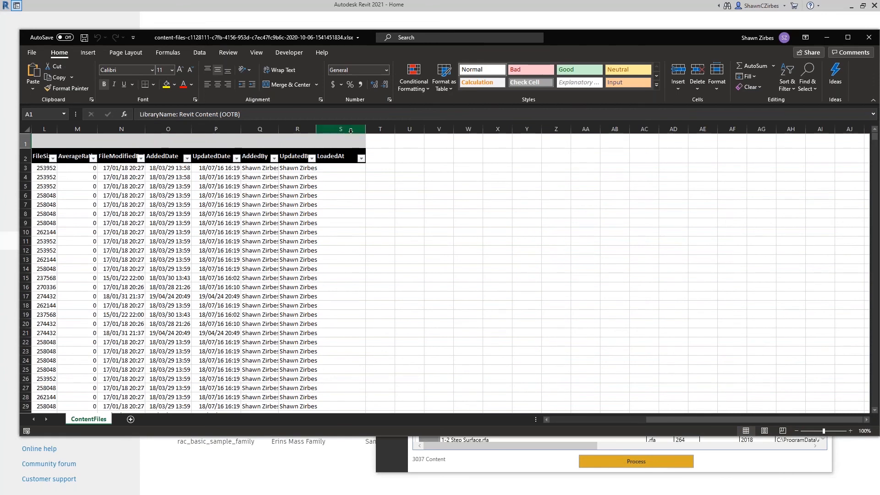
{"action": "double_click", "coordinate": [316, 129]}
{"action": "scroll", "coordinate": [336, 245], "scroll_direction": "down", "scroll_amount": 3}
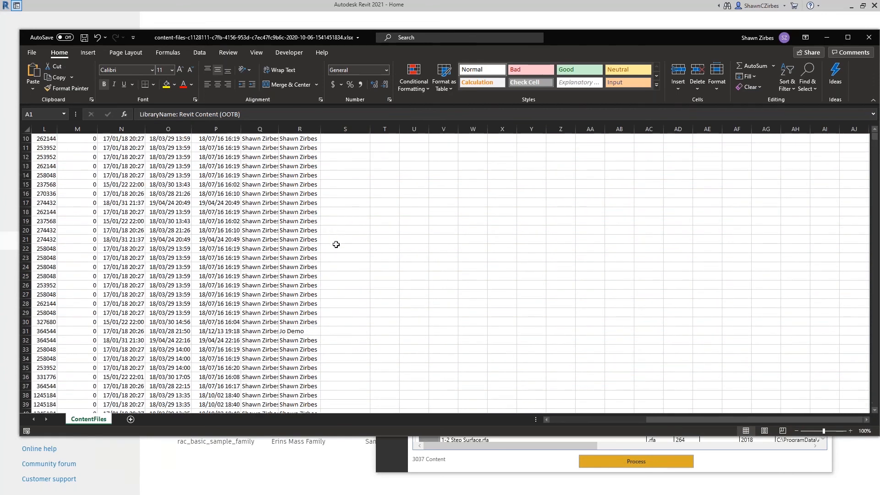
{"action": "scroll", "coordinate": [339, 230], "scroll_direction": "up", "scroll_amount": 3}
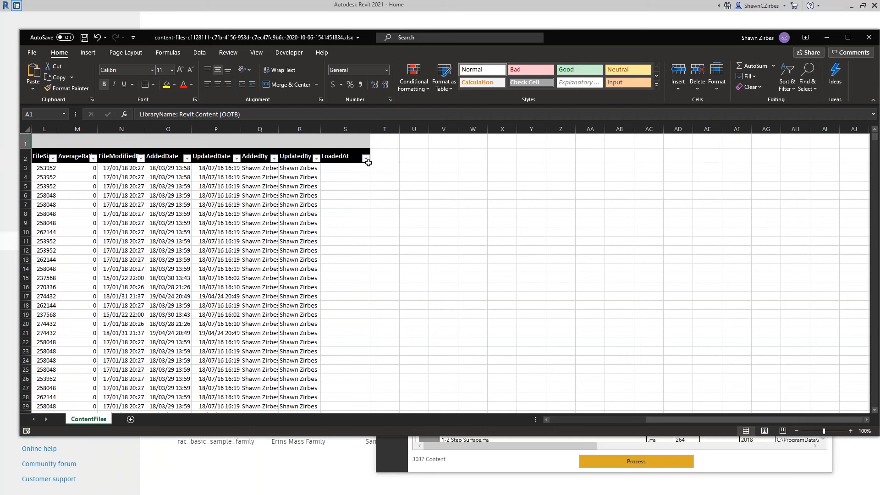
{"action": "left_click", "coordinate": [366, 159]}
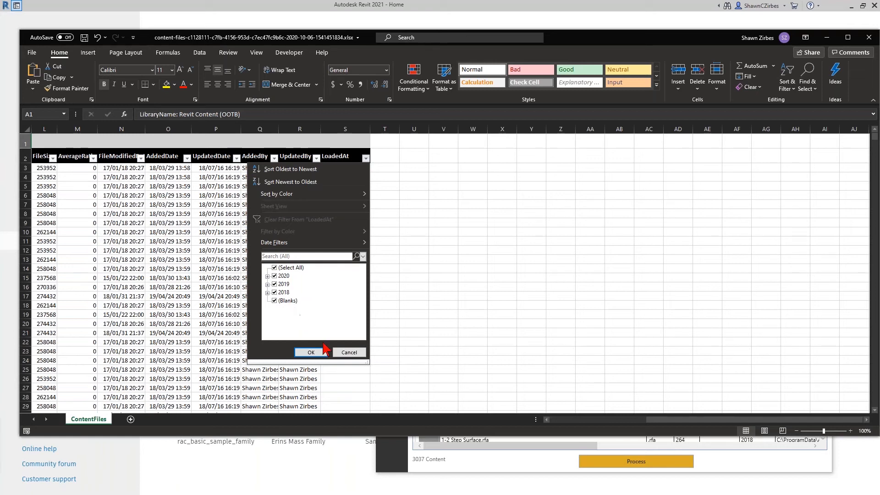
{"action": "left_click", "coordinate": [351, 353]}
{"action": "left_click", "coordinate": [869, 37]}
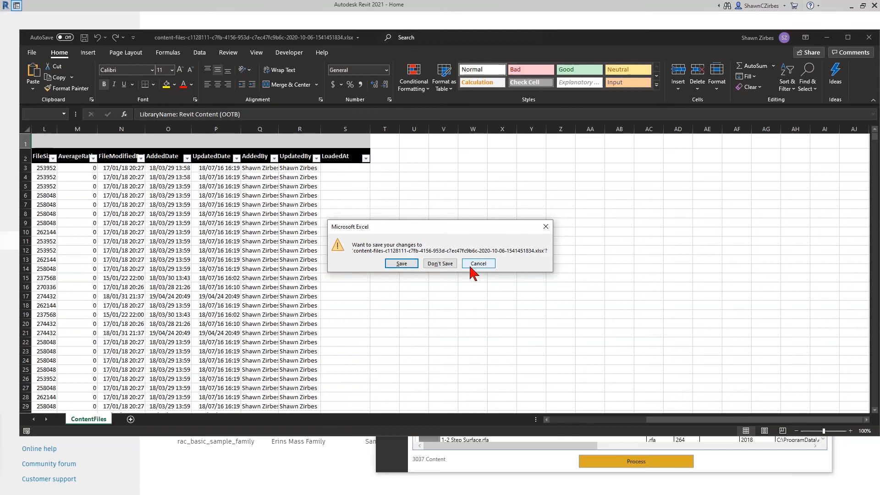
{"action": "left_click", "coordinate": [443, 265]}
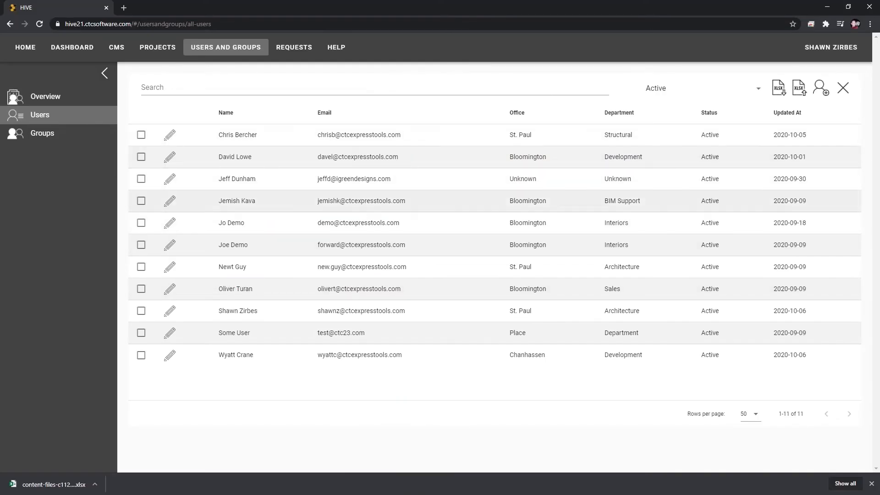
Step: In the HIVE web portal, open the Revit Content (CTC) library's permissions and check the role choices for the Everyone group
{"action": "left_click", "coordinate": [116, 49]}
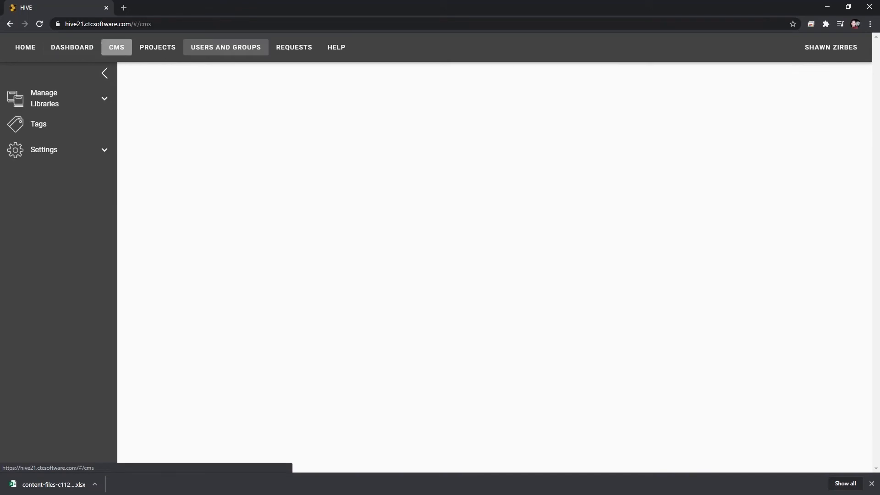
{"action": "left_click", "coordinate": [57, 104]}
{"action": "left_click", "coordinate": [64, 120]}
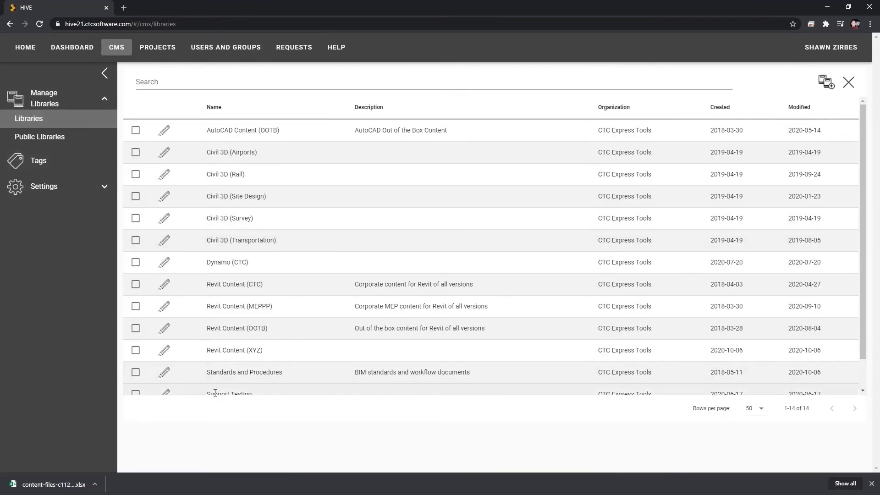
{"action": "left_click", "coordinate": [164, 283]}
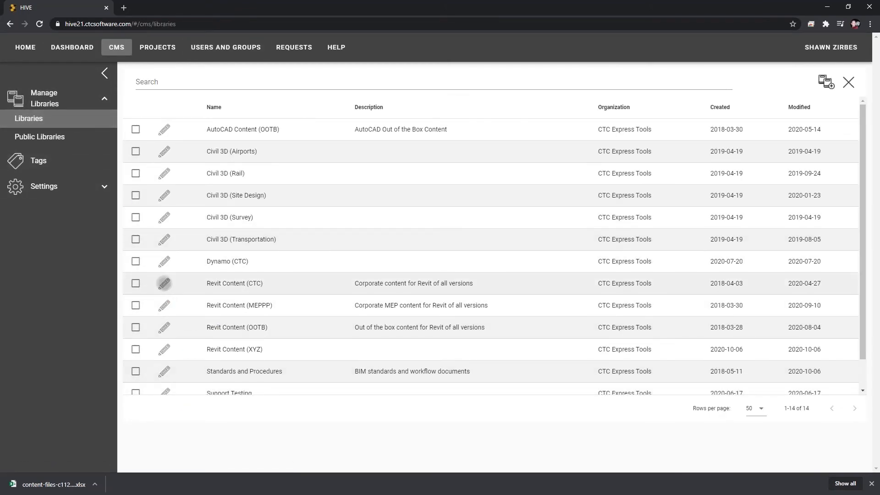
{"action": "left_click", "coordinate": [460, 205]}
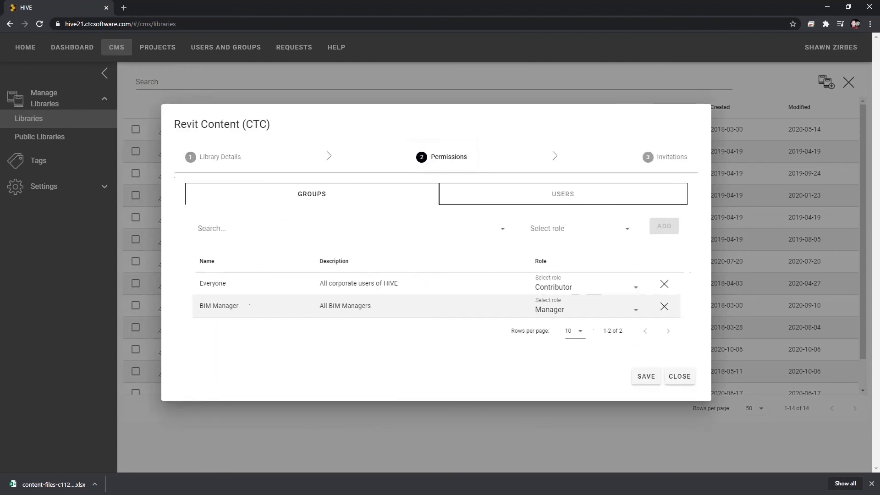
{"action": "left_click", "coordinate": [559, 294]}
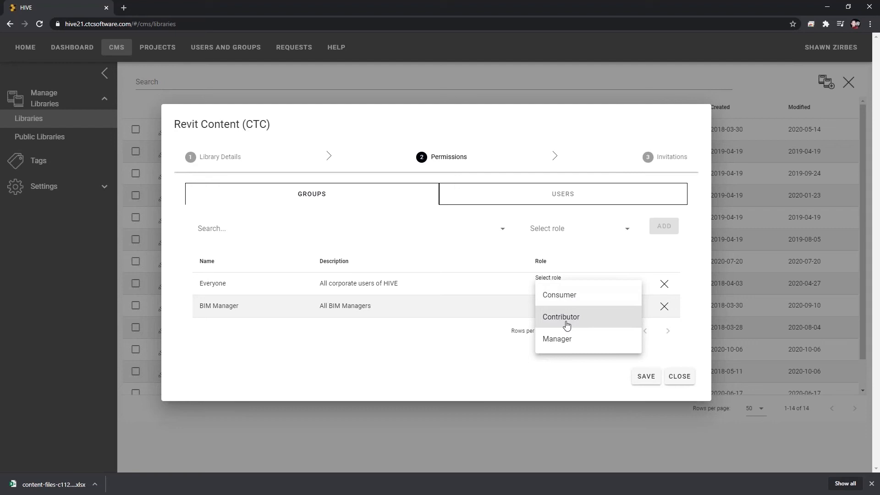
{"action": "left_click", "coordinate": [516, 375]}
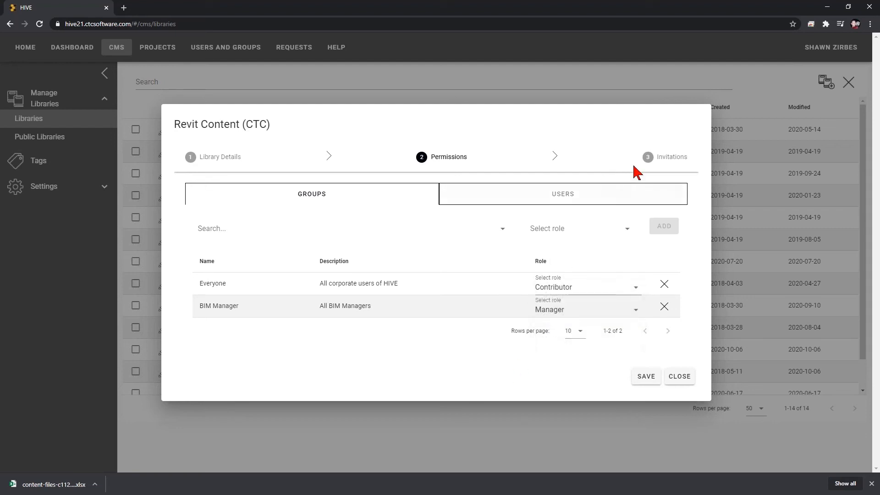
Step: Check the external invitation options and invitee roles for Revit Content (CTC), and return to the rest of the library list
{"action": "left_click", "coordinate": [661, 159]}
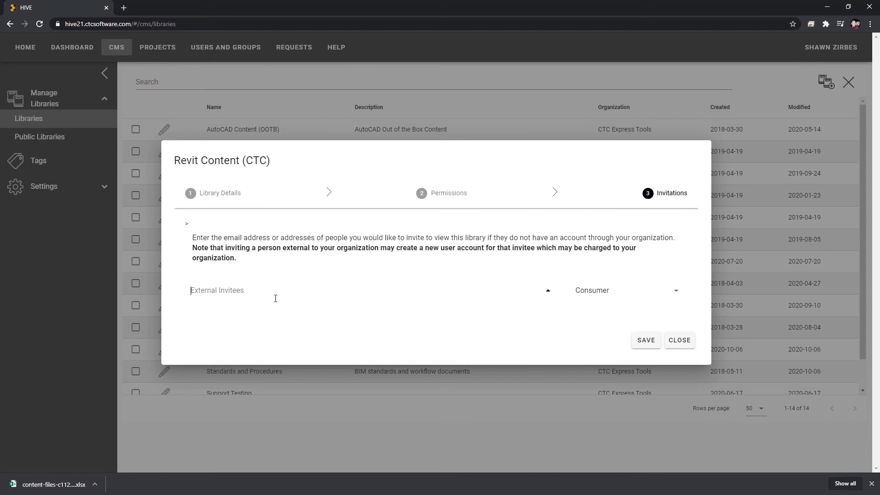
{"action": "left_click", "coordinate": [620, 295]}
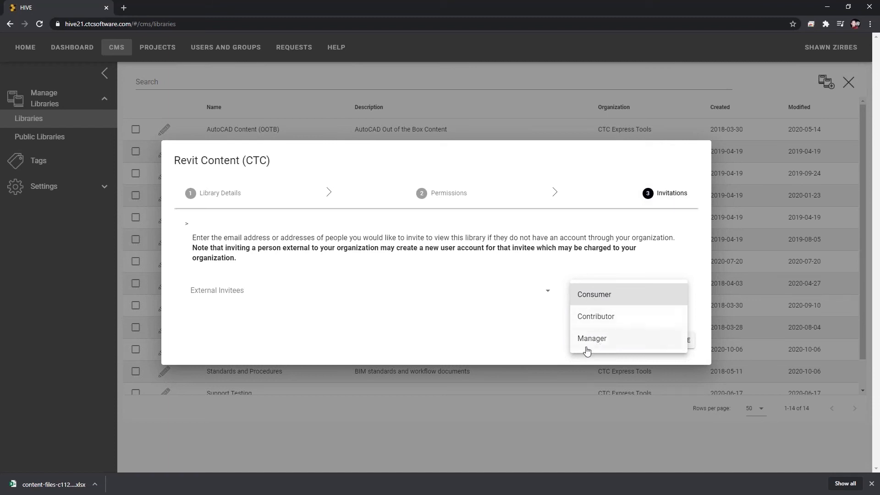
{"action": "left_click", "coordinate": [595, 358]}
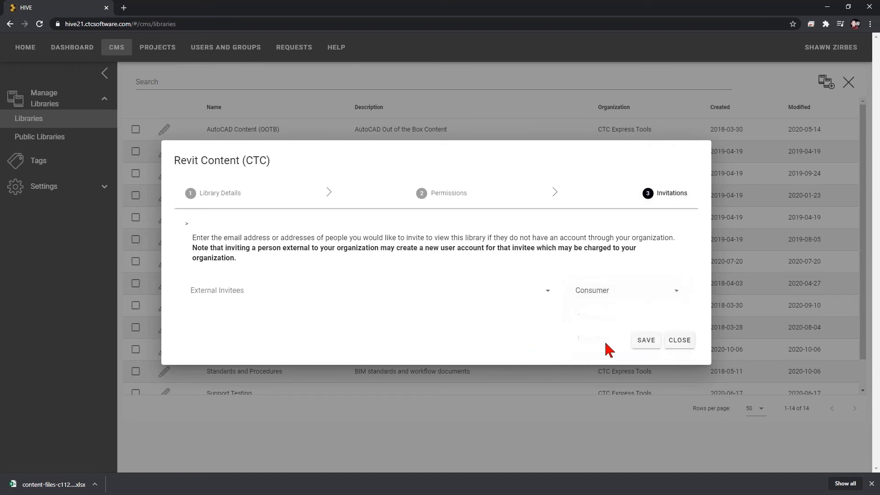
{"action": "left_click", "coordinate": [680, 345]}
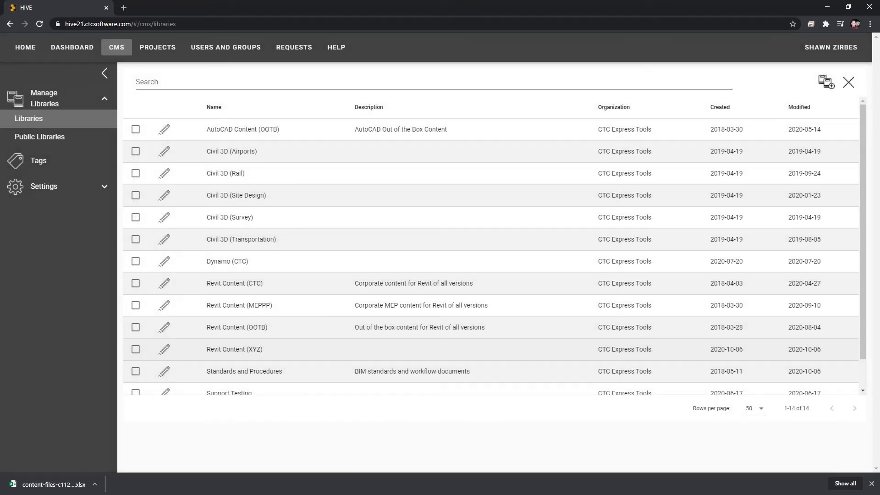
{"action": "scroll", "coordinate": [477, 338], "scroll_direction": "down", "scroll_amount": 1}
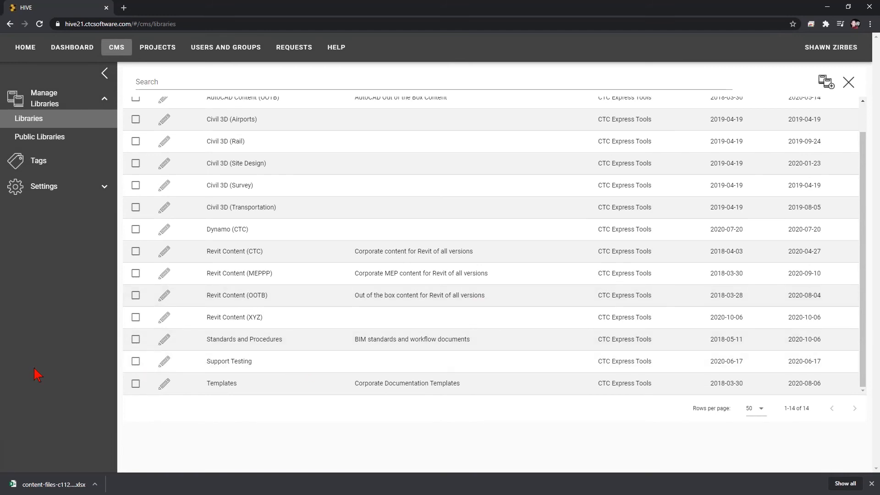
Step: Switch to HIVE CMS and check the tag choices available for the queued content
{"action": "key", "text": "alt+Tab"}
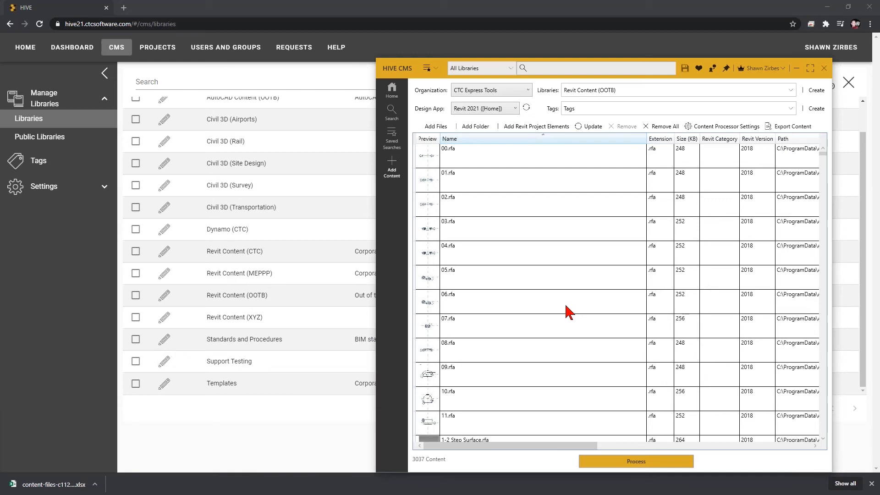
{"action": "left_click", "coordinate": [595, 112]}
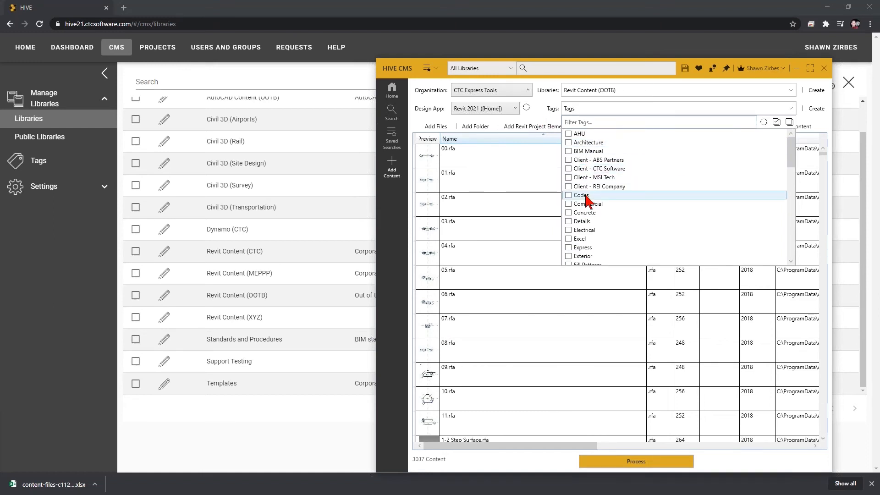
{"action": "left_click", "coordinate": [544, 120]}
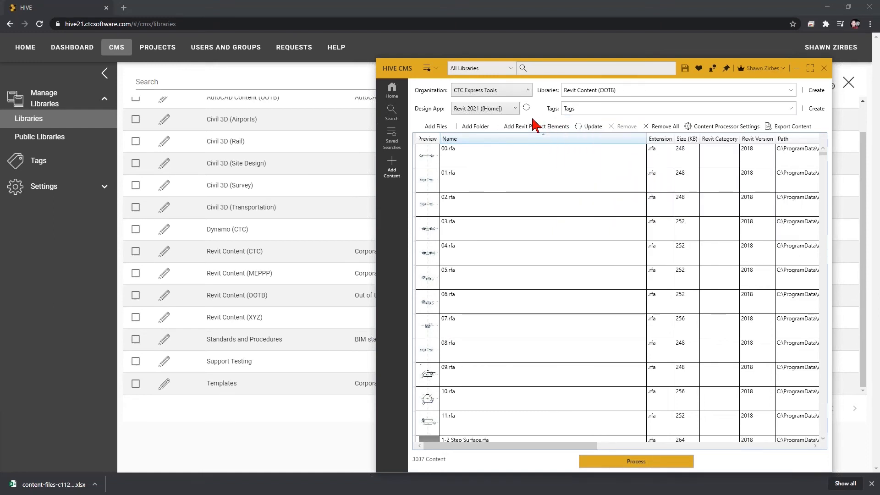
Step: In the content search, run the OOTB Single Doors saved search and select Door-Single-Panel.rfa
{"action": "left_click", "coordinate": [389, 120]}
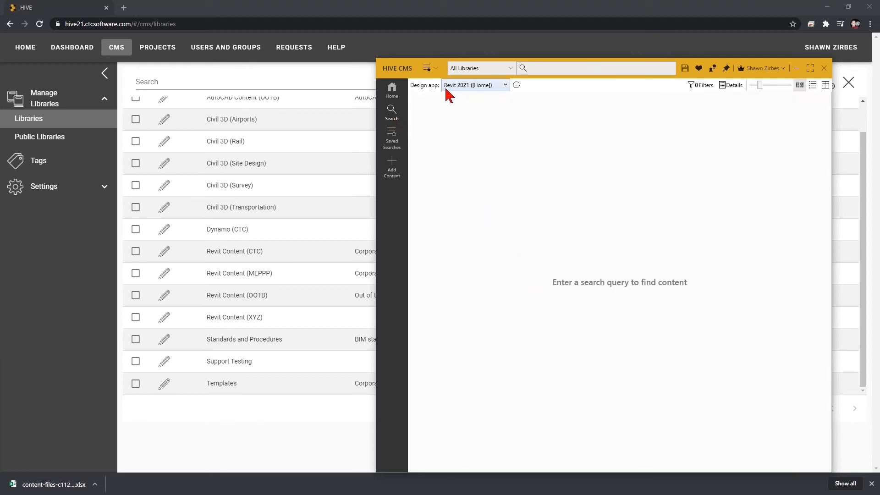
{"action": "left_click", "coordinate": [434, 68]}
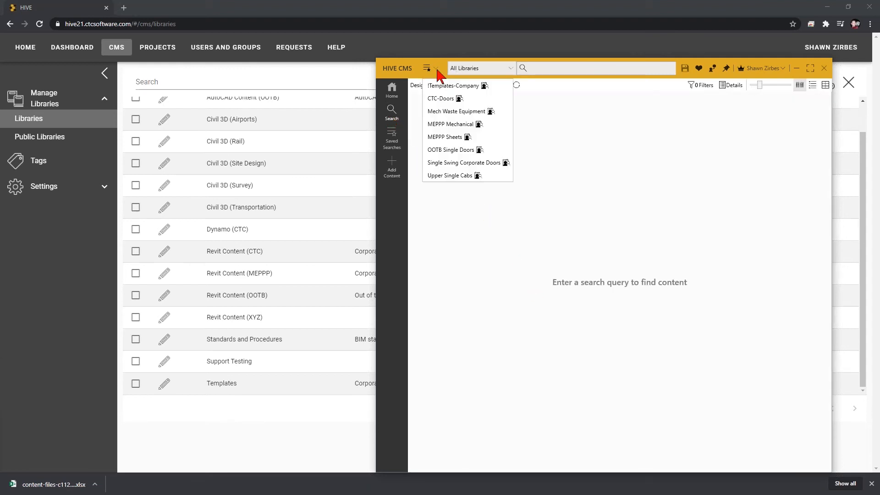
{"action": "left_click", "coordinate": [451, 150]}
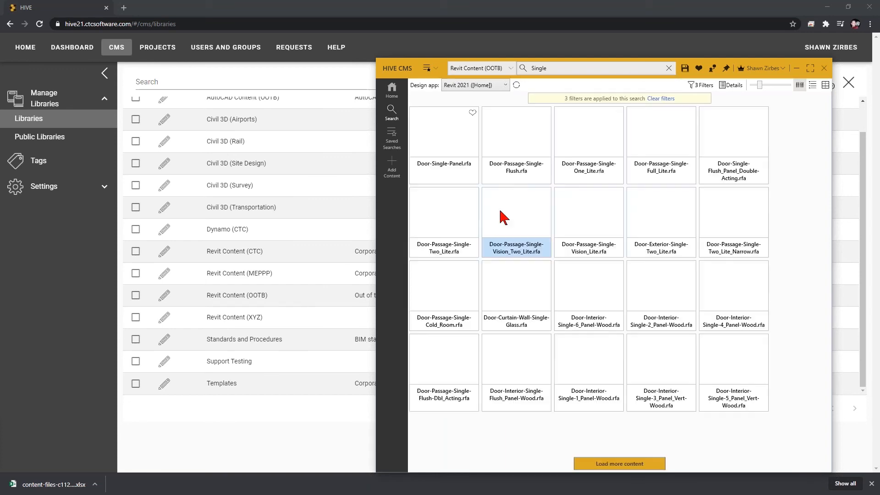
{"action": "left_click", "coordinate": [450, 178]}
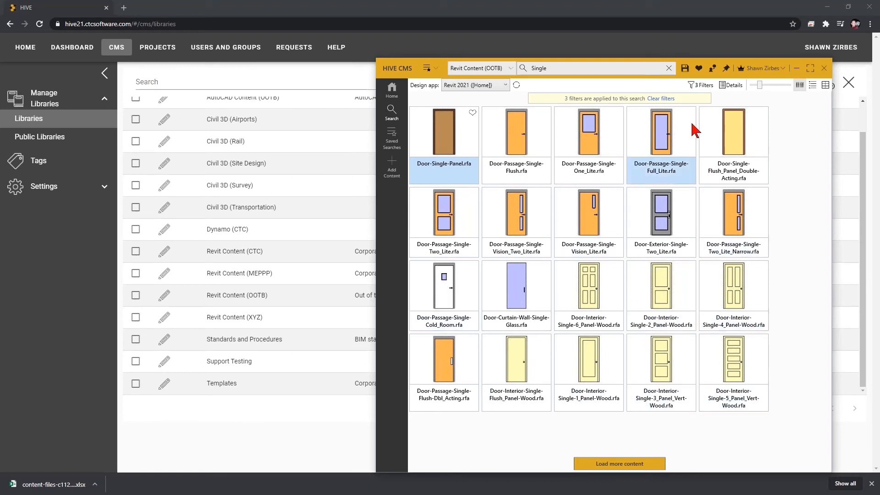
Step: Check the filters and search term of the saved search, and view the content properties and tags of Door-Passage-Single-Flush.rfa
{"action": "left_click", "coordinate": [699, 85]}
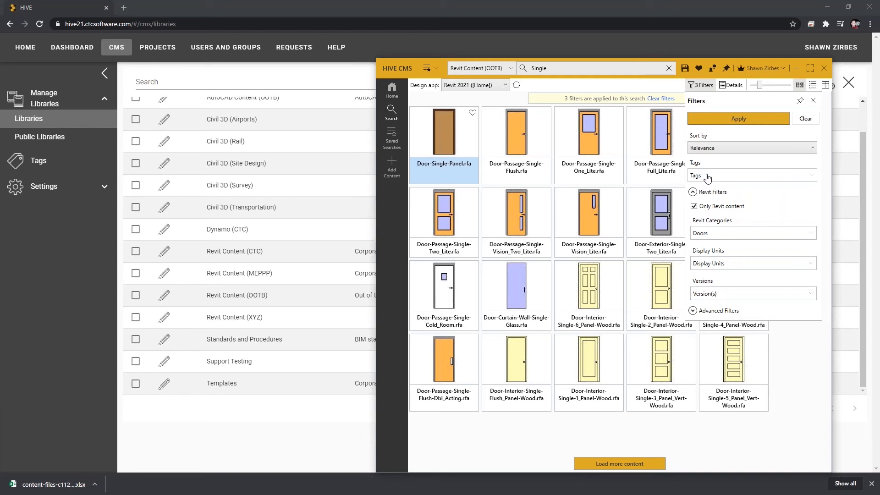
{"action": "double_click", "coordinate": [534, 69]}
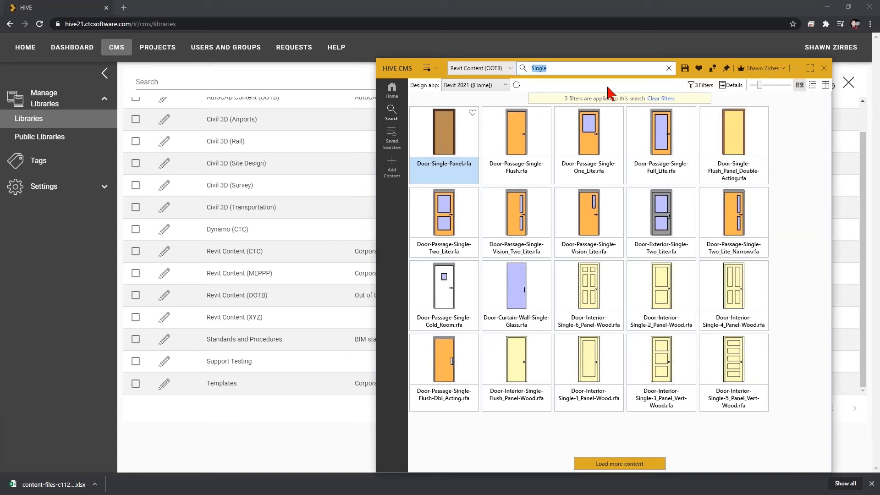
{"action": "left_click", "coordinate": [701, 85]}
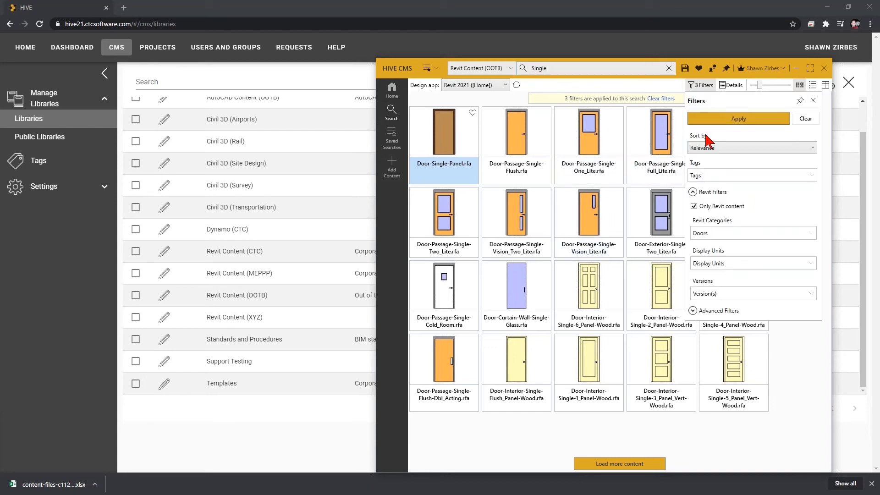
{"action": "left_click", "coordinate": [534, 159]}
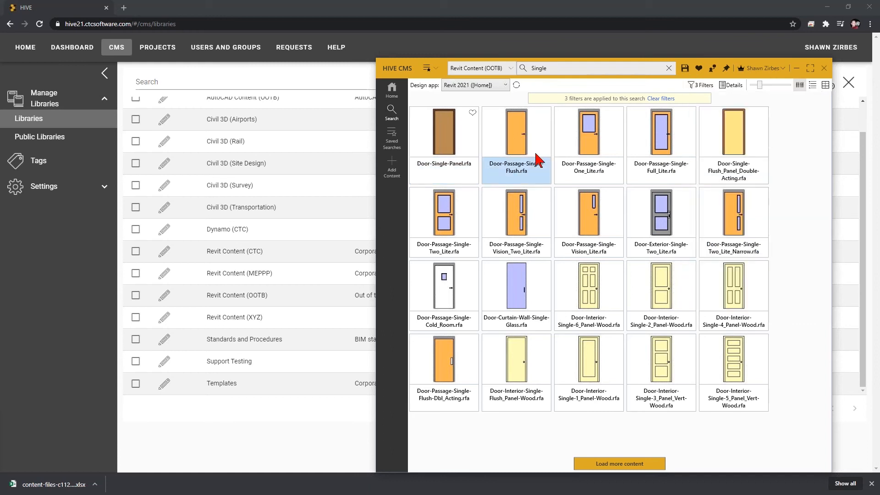
{"action": "left_click", "coordinate": [732, 86]}
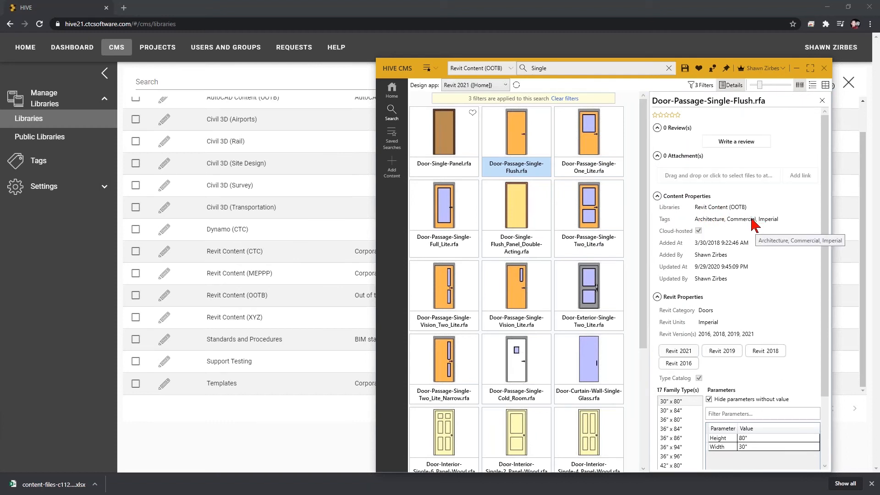
Step: Select the door families from Door-Single-Panel.rfa through the single glass curtain wall door, and open tag assignment for them
{"action": "left_click", "coordinate": [446, 165]}
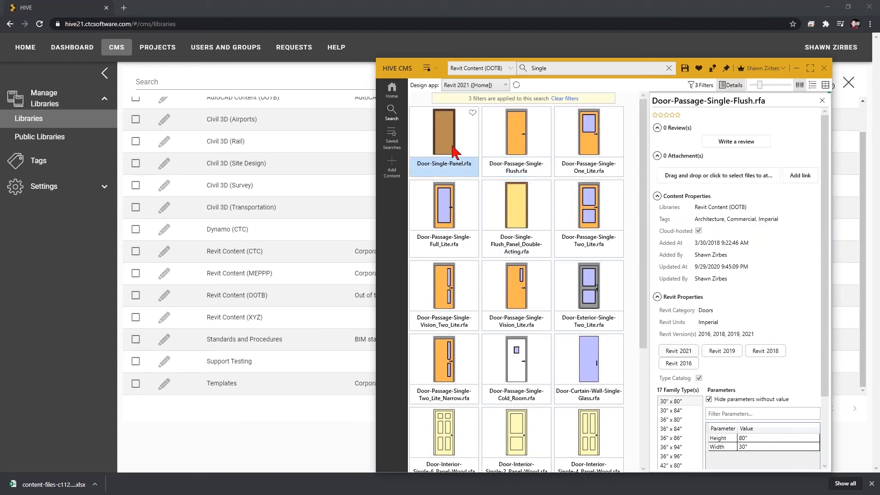
{"action": "right_click", "coordinate": [591, 370]}
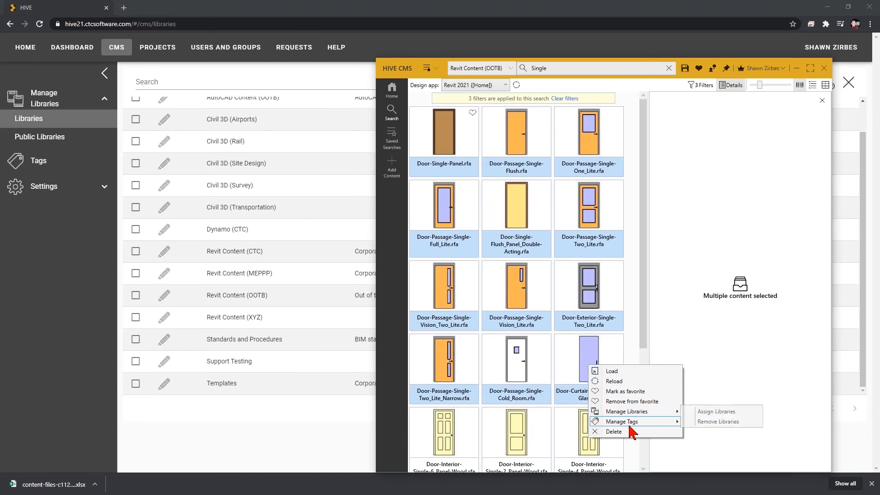
{"action": "mouse_move", "coordinate": [629, 426]}
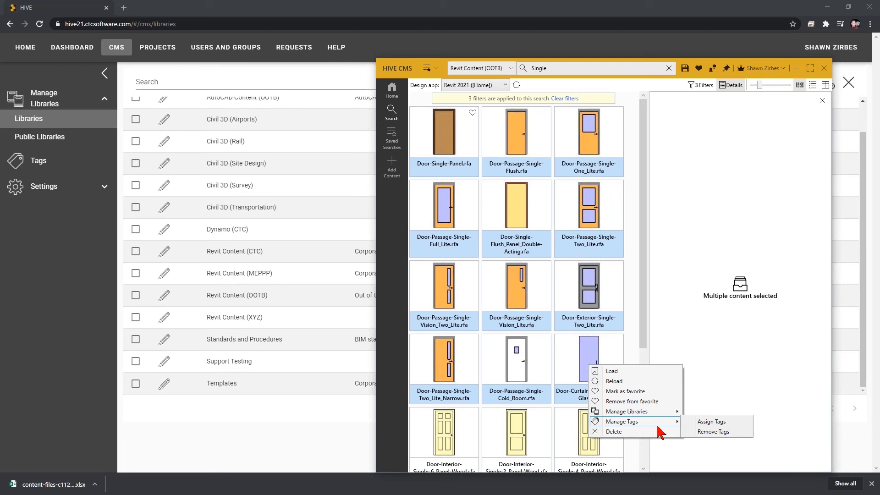
{"action": "left_click", "coordinate": [720, 423]}
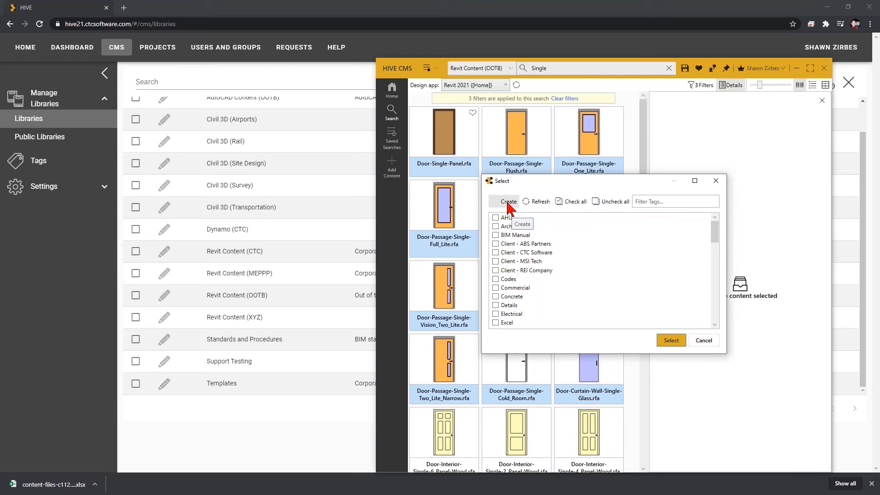
Step: In the HIVE web portal, open the tag list, create a new tag and close the creation form
{"action": "left_click", "coordinate": [50, 171]}
{"action": "left_click", "coordinate": [820, 93]}
{"action": "left_click", "coordinate": [369, 236]}
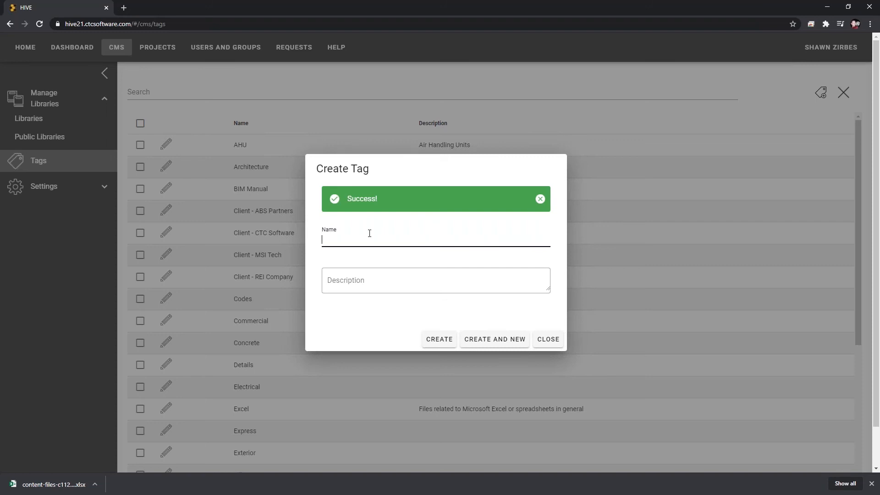
{"action": "left_click", "coordinate": [543, 339]}
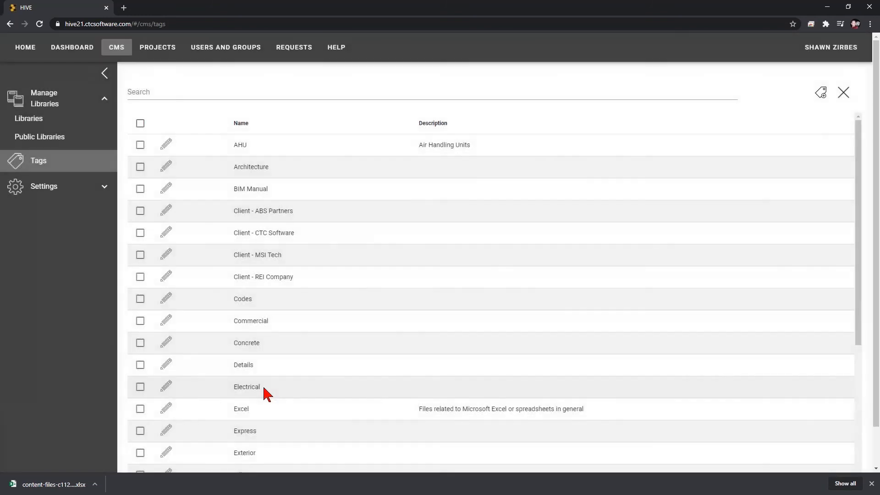
Step: Show 100 rows per page in the tag list and look through the existing tags, especially those starting with S
{"action": "scroll", "coordinate": [262, 384], "scroll_direction": "down", "scroll_amount": 5}
{"action": "scroll", "coordinate": [259, 435], "scroll_direction": "down", "scroll_amount": 1}
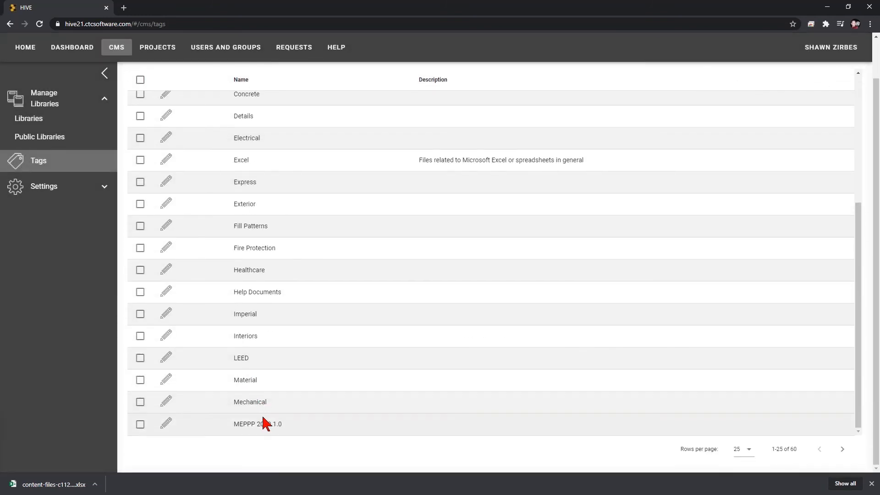
{"action": "left_click", "coordinate": [749, 453]}
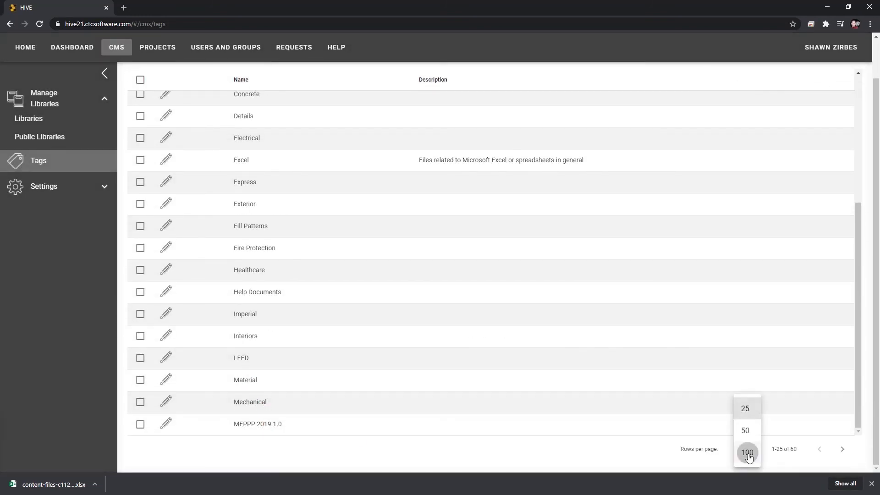
{"action": "left_click", "coordinate": [747, 454]}
{"action": "scroll", "coordinate": [277, 339], "scroll_direction": "down", "scroll_amount": 5}
{"action": "scroll", "coordinate": [278, 323], "scroll_direction": "down", "scroll_amount": 11}
{"action": "scroll", "coordinate": [271, 275], "scroll_direction": "up", "scroll_amount": 3}
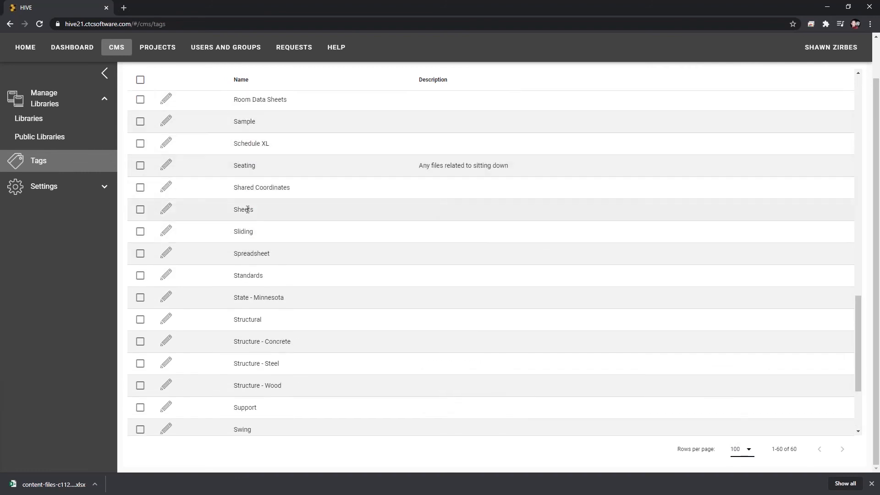
{"action": "scroll", "coordinate": [261, 273], "scroll_direction": "up", "scroll_amount": 1}
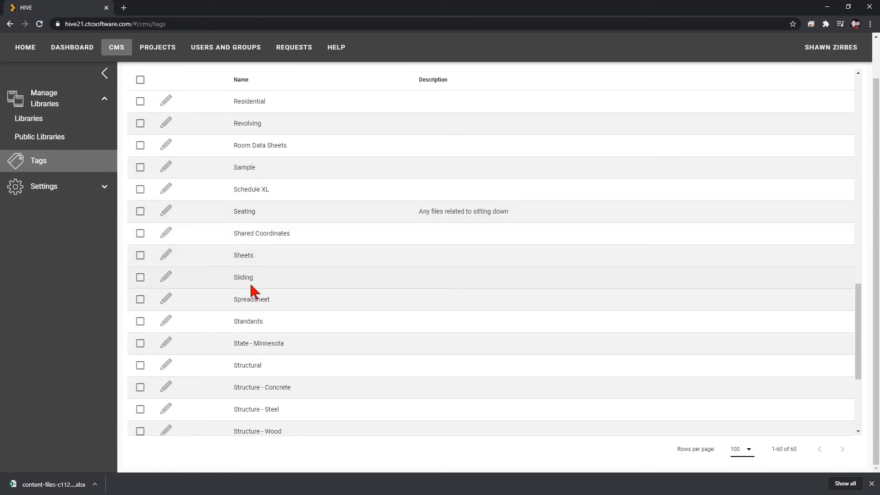
{"action": "scroll", "coordinate": [248, 412], "scroll_direction": "down", "scroll_amount": 2}
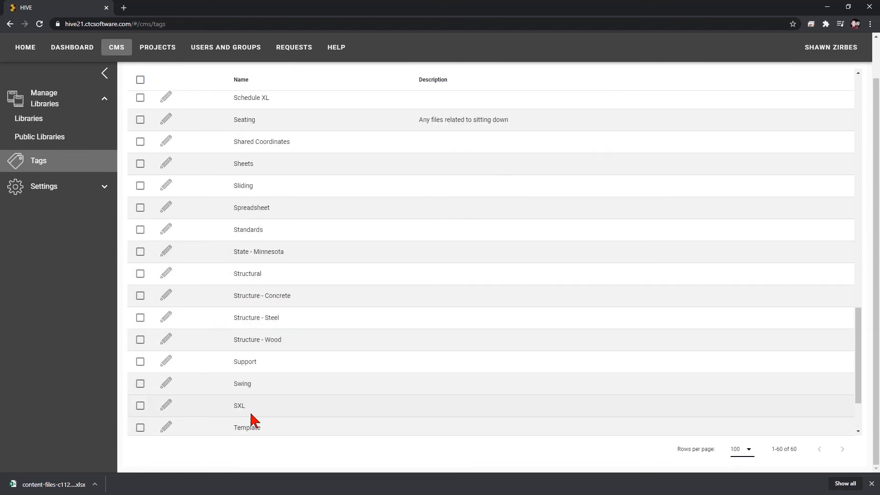
{"action": "scroll", "coordinate": [270, 389], "scroll_direction": "up", "scroll_amount": 9}
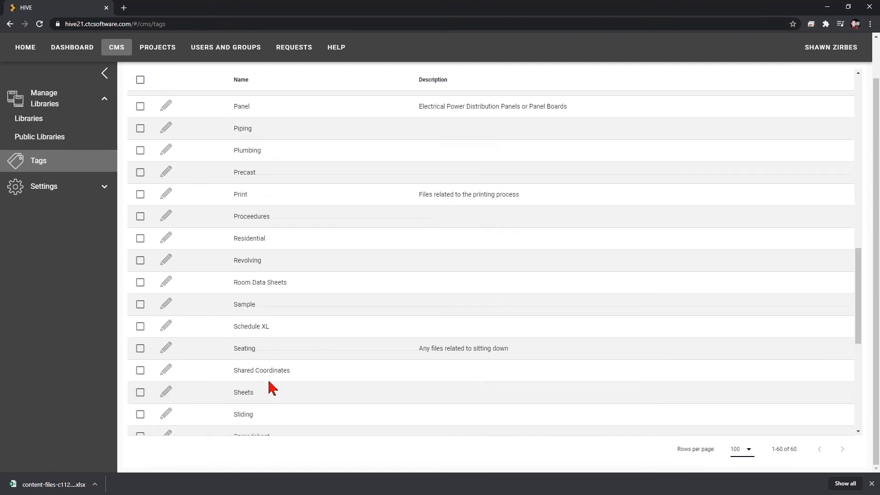
{"action": "scroll", "coordinate": [296, 369], "scroll_direction": "up", "scroll_amount": 10}
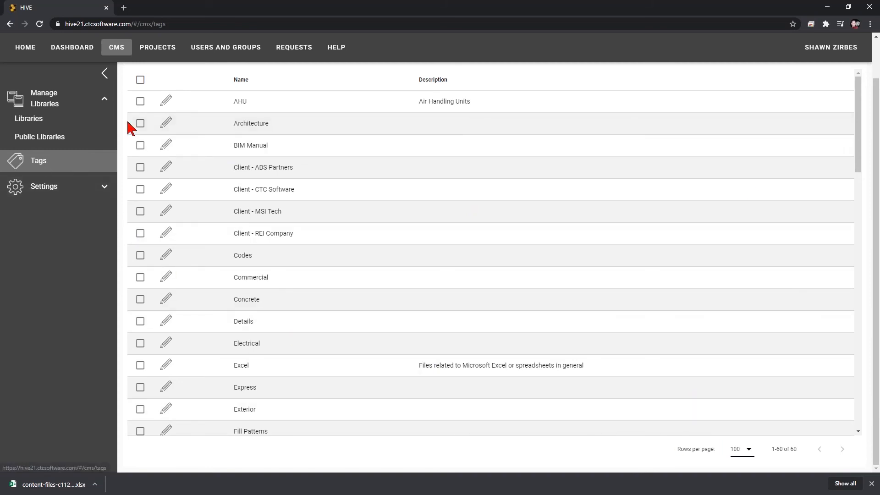
Step: Create two new tags named Single and Double, leaving their descriptions empty
{"action": "scroll", "coordinate": [275, 151], "scroll_direction": "up", "scroll_amount": 1}
{"action": "left_click", "coordinate": [827, 95]}
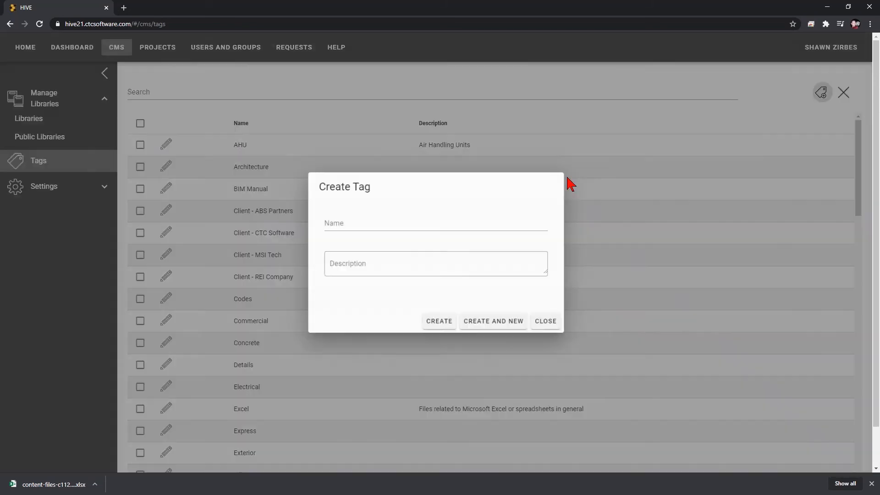
{"action": "left_click", "coordinate": [410, 221]}
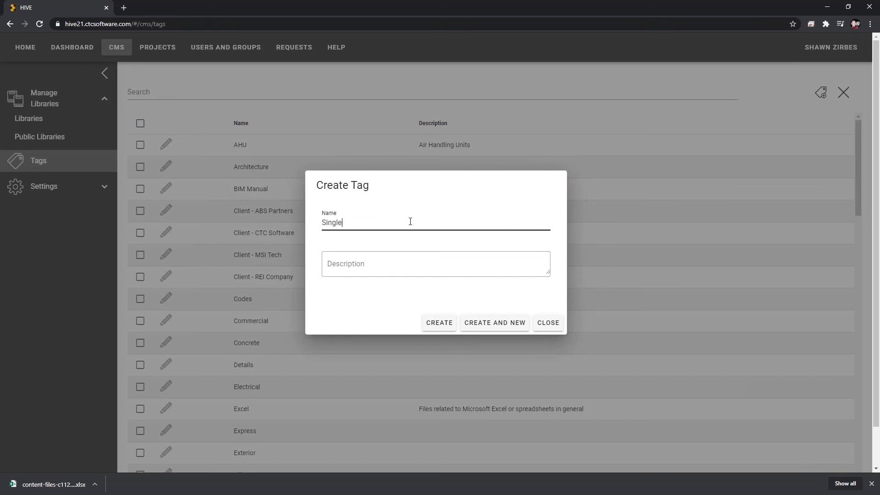
{"action": "left_click", "coordinate": [494, 323]}
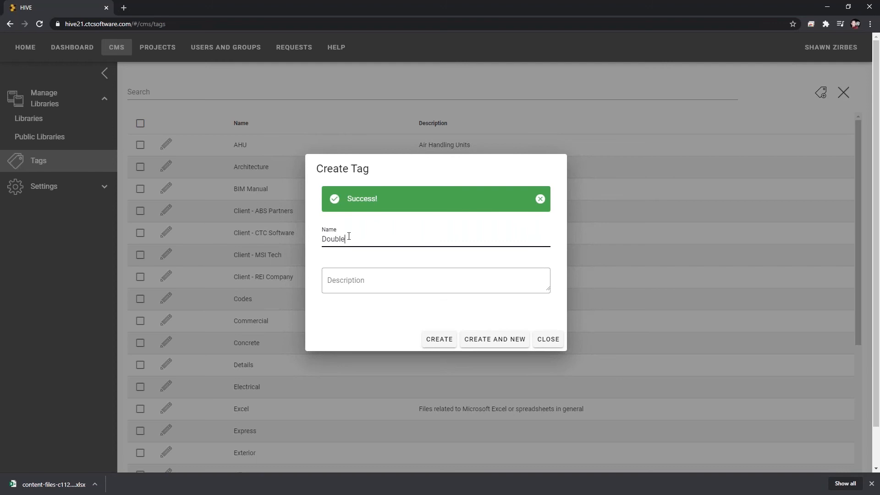
{"action": "left_click", "coordinate": [444, 340]}
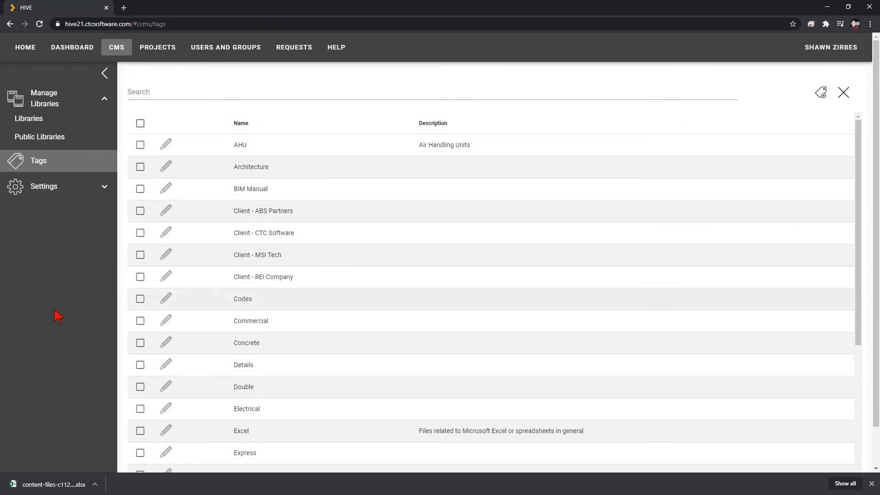
Step: Switch back to HIVE CMS, refresh the tag choices, filter them by "sin" and mark the Single tag for the selected doors
{"action": "key", "text": "alt+Tab"}
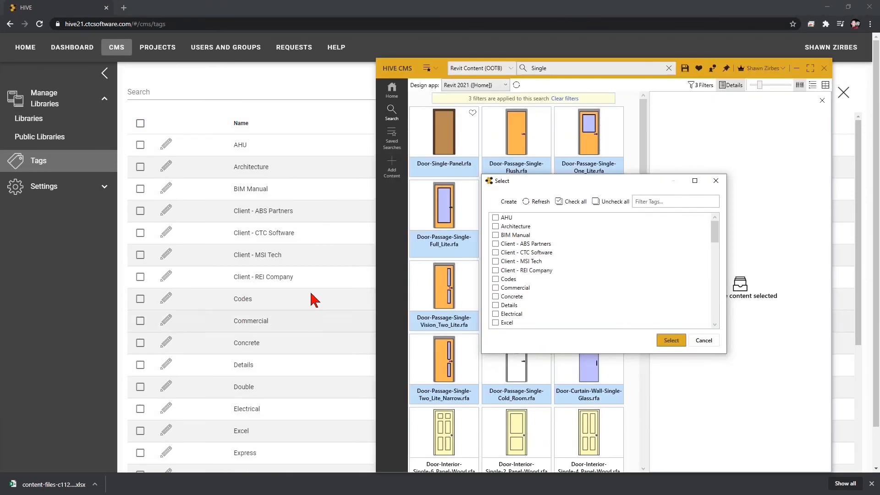
{"action": "left_click", "coordinate": [541, 204]}
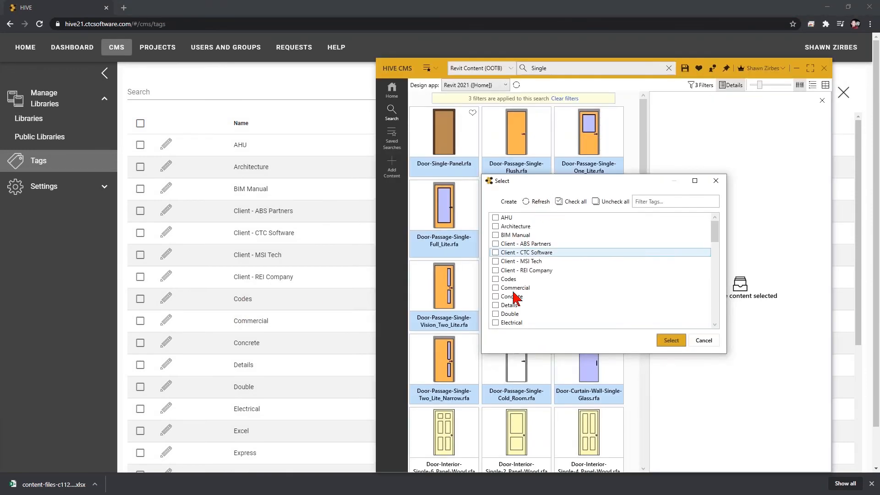
{"action": "scroll", "coordinate": [514, 314], "scroll_direction": "down", "scroll_amount": 10}
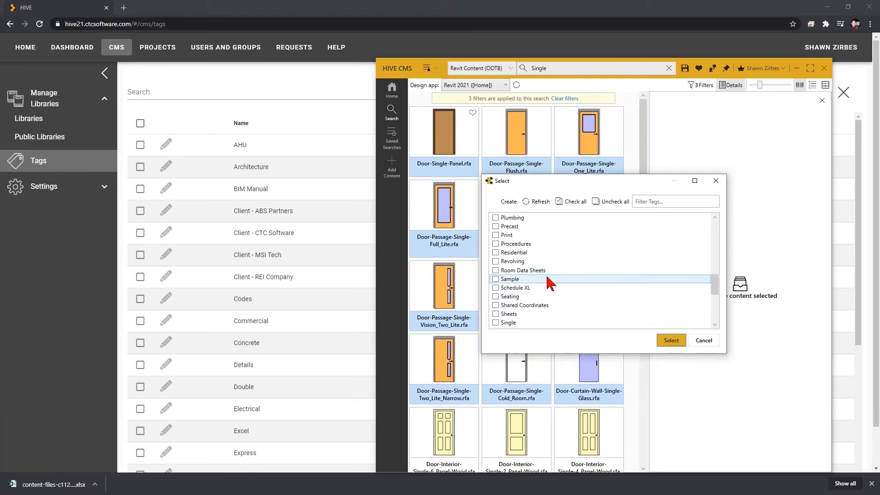
{"action": "left_click", "coordinate": [671, 200]}
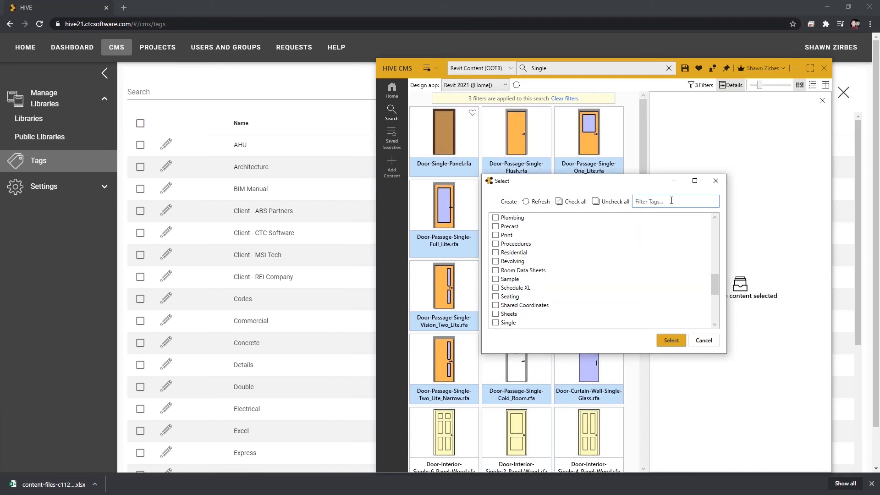
{"action": "type", "text": "sin"}
{"action": "left_click", "coordinate": [501, 218]}
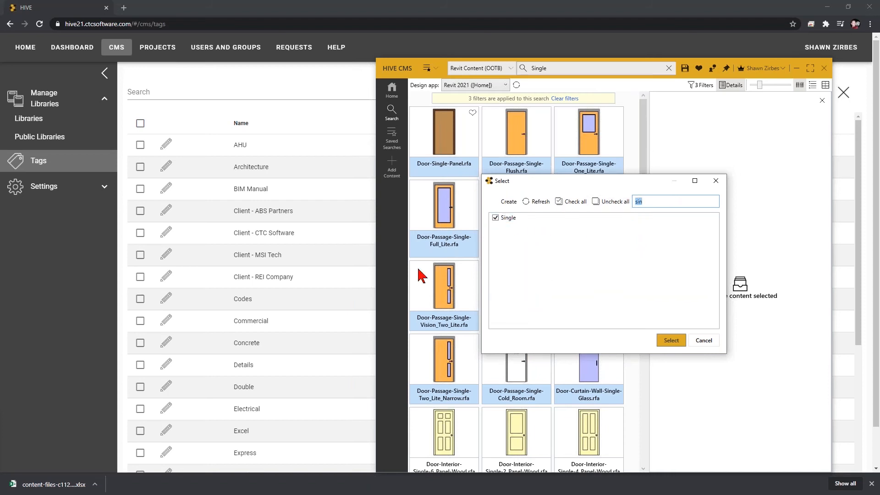
Step: Filter the tags by "swi", mark the Swing tag as well, and clear the filter to check the full tag list
{"action": "type", "text": "swi"}
{"action": "left_click", "coordinate": [616, 201]}
{"action": "scroll", "coordinate": [570, 271], "scroll_direction": "down", "scroll_amount": 14}
{"action": "scroll", "coordinate": [509, 255], "scroll_direction": "down", "scroll_amount": 3}
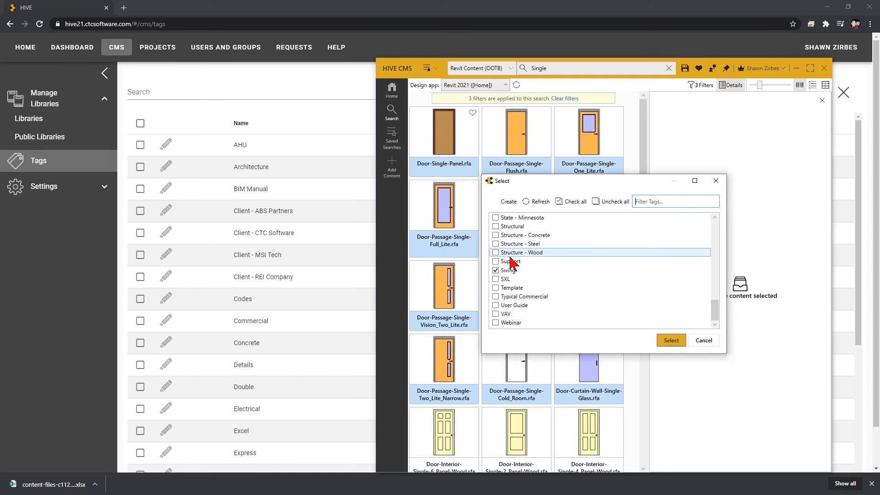
Step: Assign the marked Single and Swing tags to the selected single doors
{"action": "left_click", "coordinate": [515, 272]}
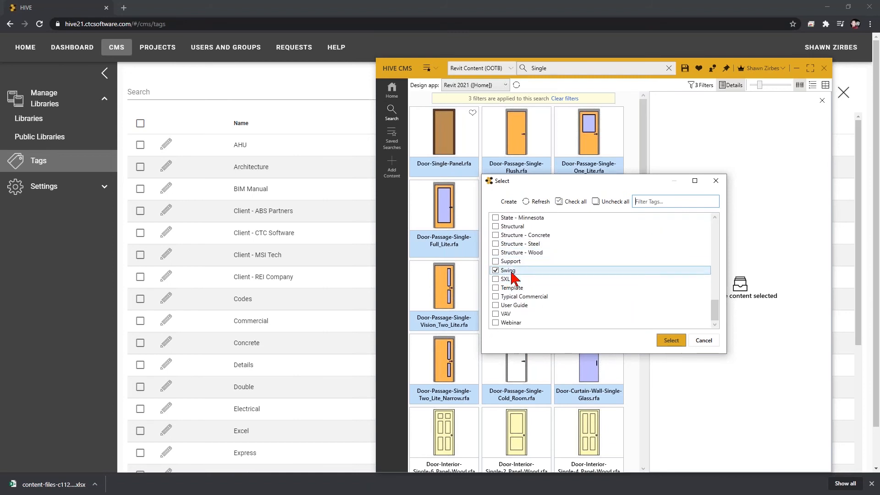
{"action": "left_click", "coordinate": [674, 342]}
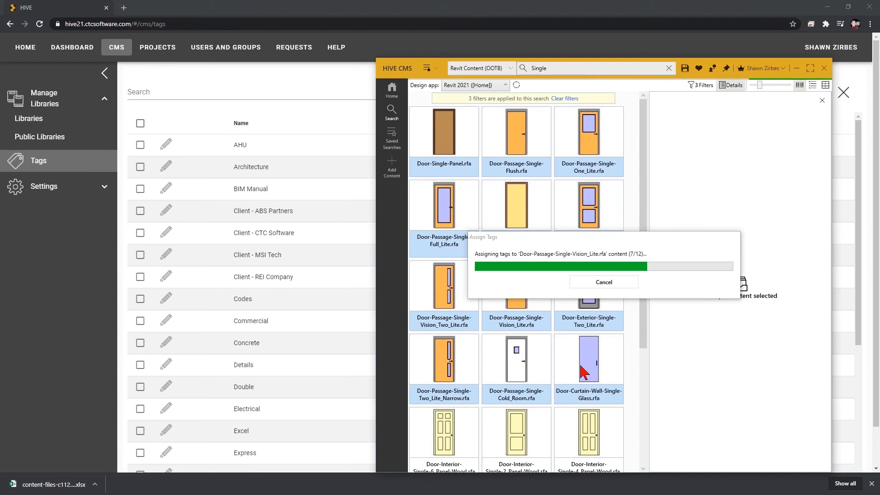
Step: Filter the library by the Swing tag and replace the search term with * to list all matching doors
{"action": "left_click", "coordinate": [704, 86]}
{"action": "left_click", "coordinate": [718, 175]}
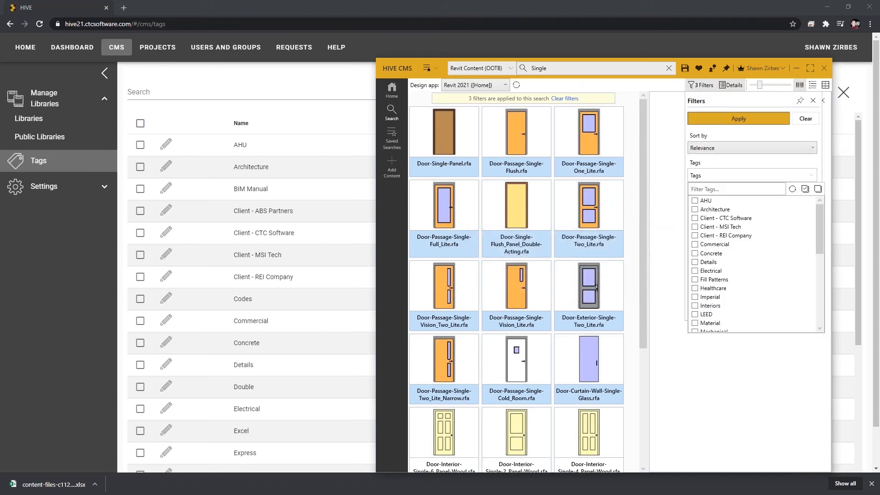
{"action": "left_click", "coordinate": [725, 190]}
{"action": "type", "text": "swi"}
{"action": "left_click", "coordinate": [695, 201]}
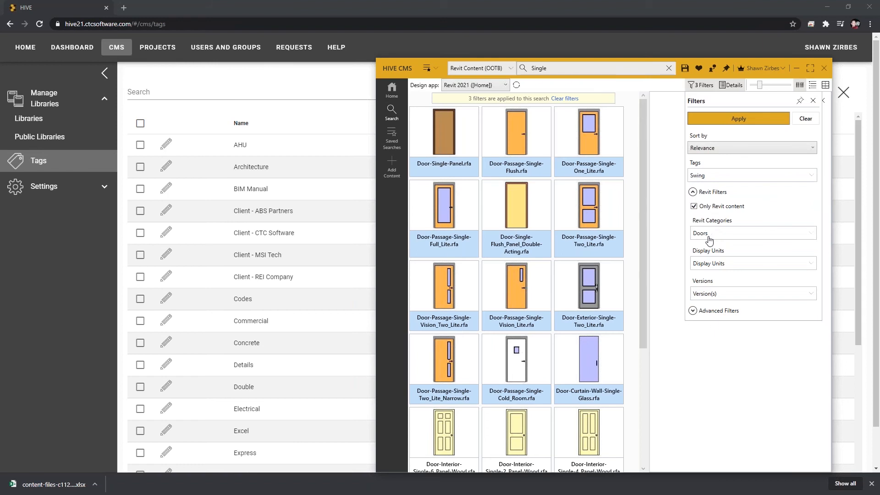
{"action": "left_click", "coordinate": [537, 68]}
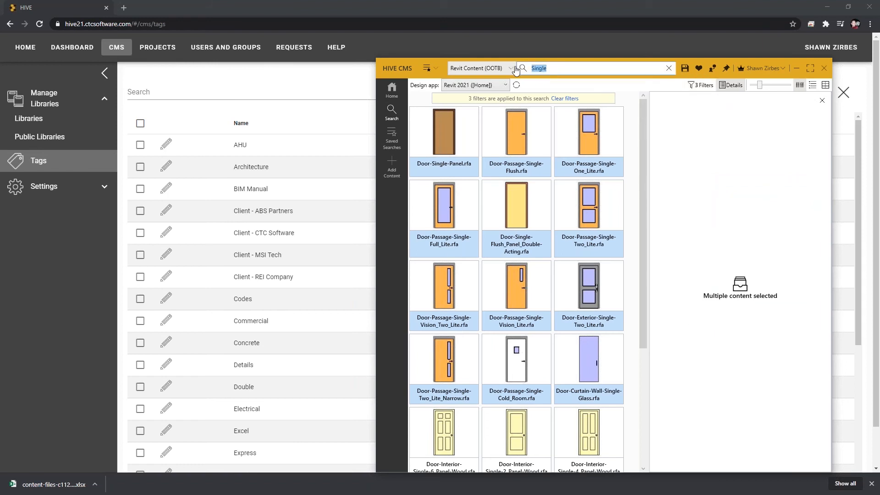
{"action": "type", "text": "*"}
{"action": "key", "text": "Return"}
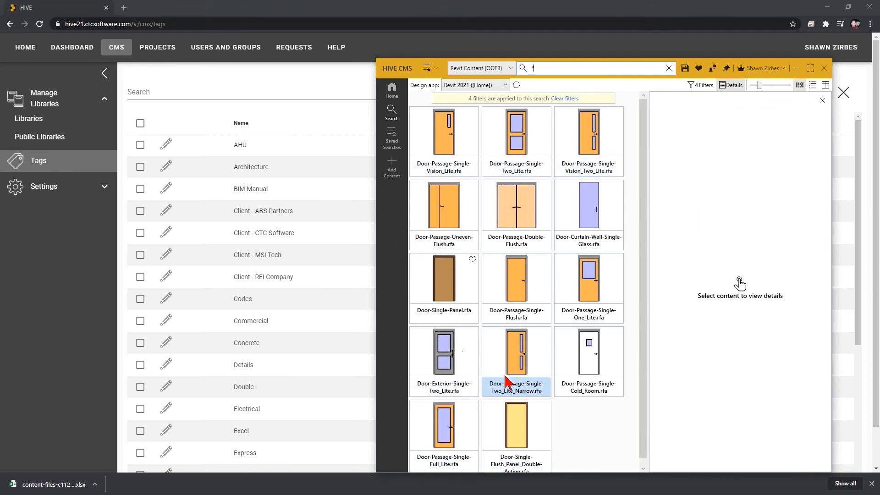
Step: Examine the tags of Door-Passage-Double-Flush.rfa and compare them with the full list of tags available as search filters
{"action": "left_click", "coordinate": [518, 226]}
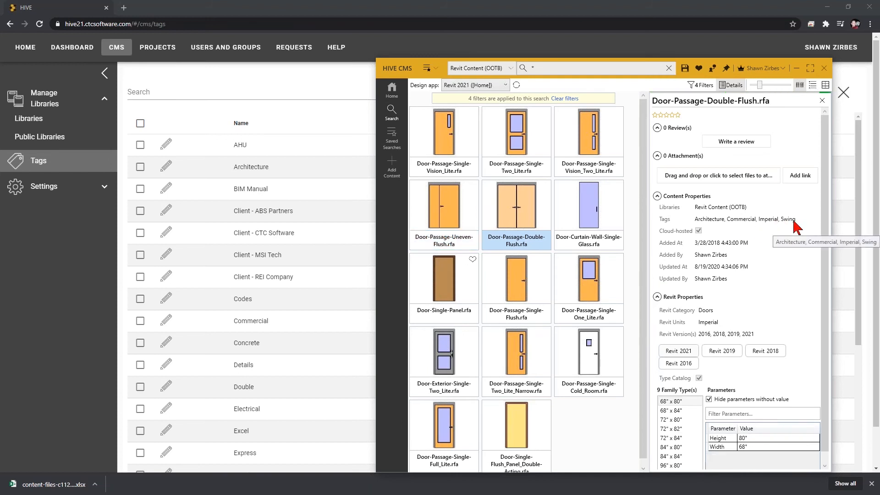
{"action": "left_click", "coordinate": [701, 87]}
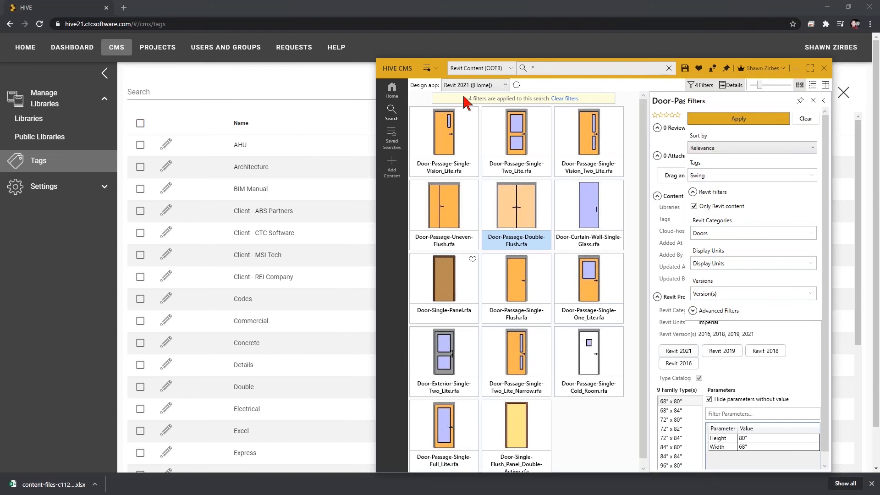
{"action": "left_click", "coordinate": [708, 177]}
{"action": "type", "text": "swi"}
{"action": "left_click_drag", "start_coordinate": [701, 189], "coordinate": [669, 188]}
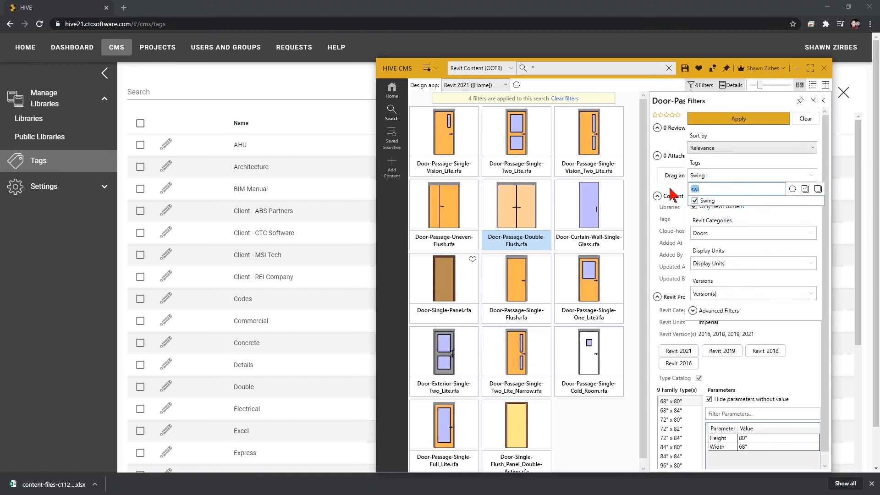
{"action": "key", "text": "BackSpace"}
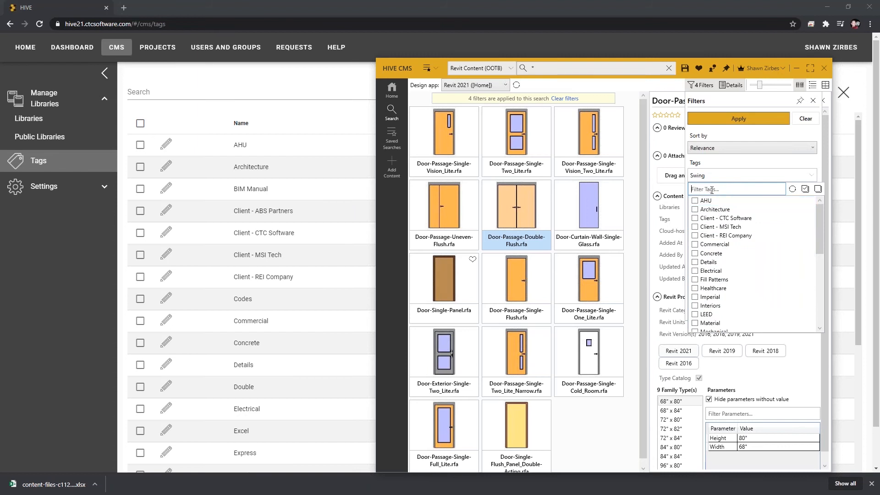
{"action": "left_click", "coordinate": [578, 227]}
{"action": "left_click", "coordinate": [520, 225]}
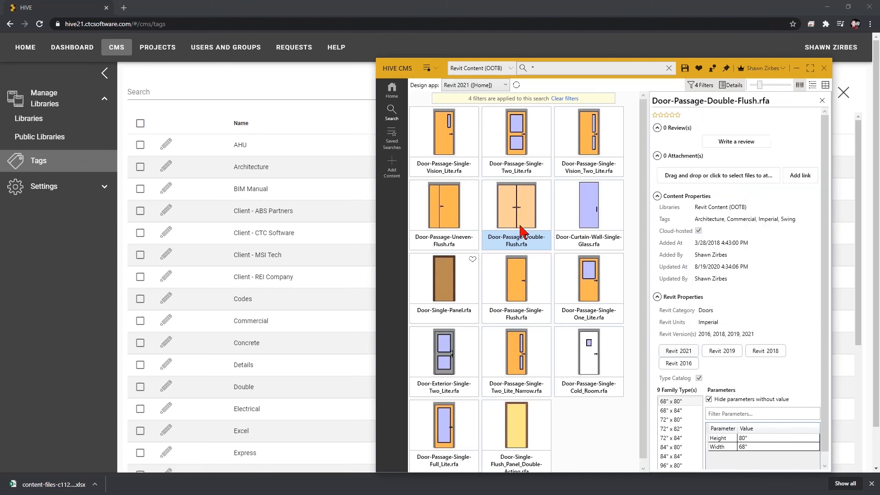
{"action": "right_click", "coordinate": [520, 226]}
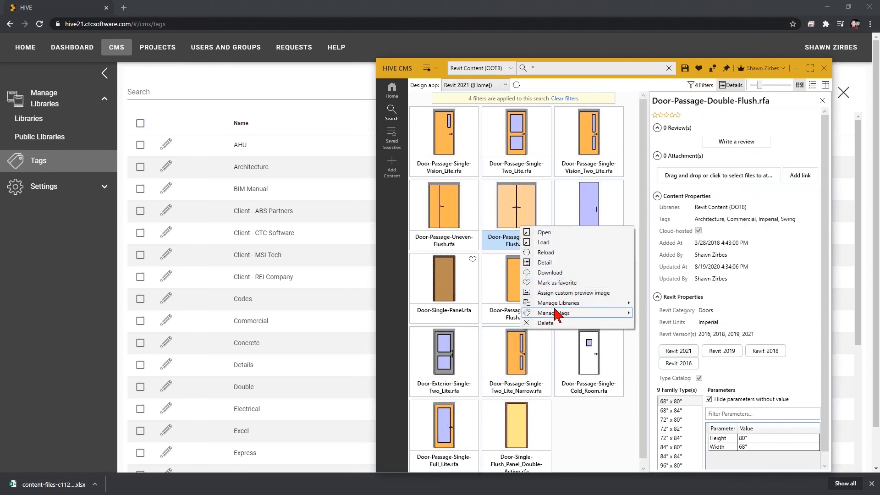
{"action": "mouse_move", "coordinate": [581, 312]}
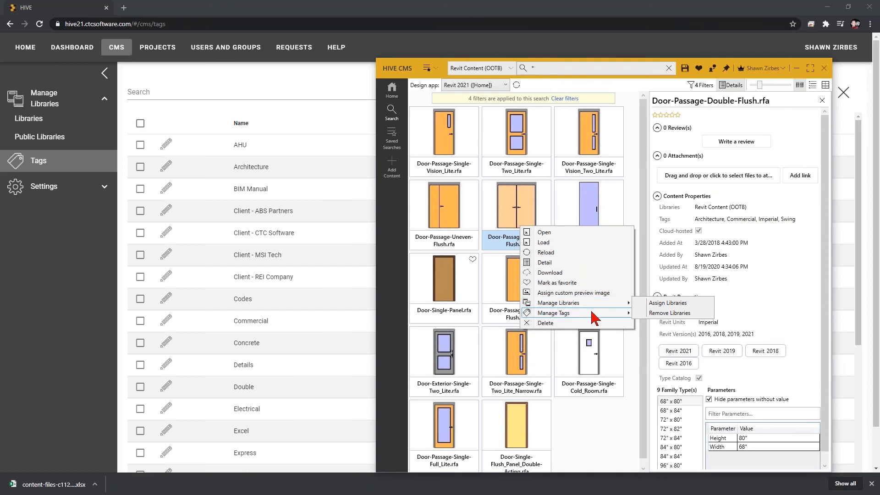
{"action": "left_click", "coordinate": [648, 312]}
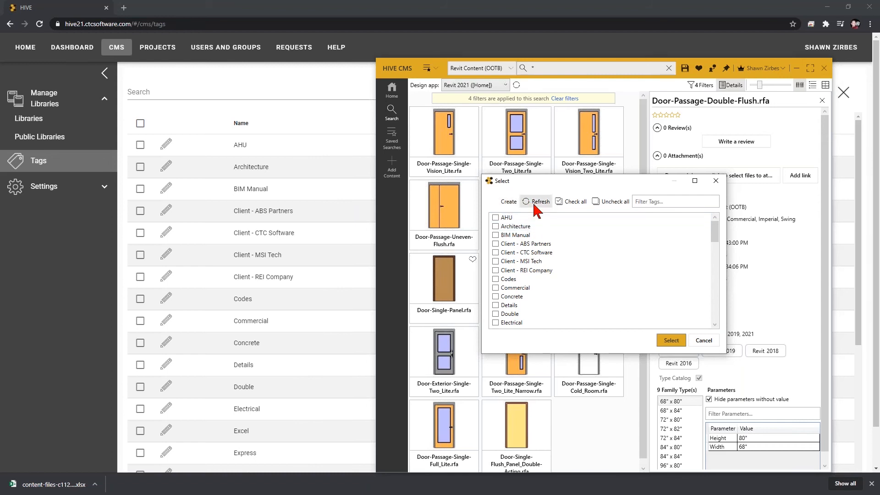
{"action": "left_click", "coordinate": [503, 288]}
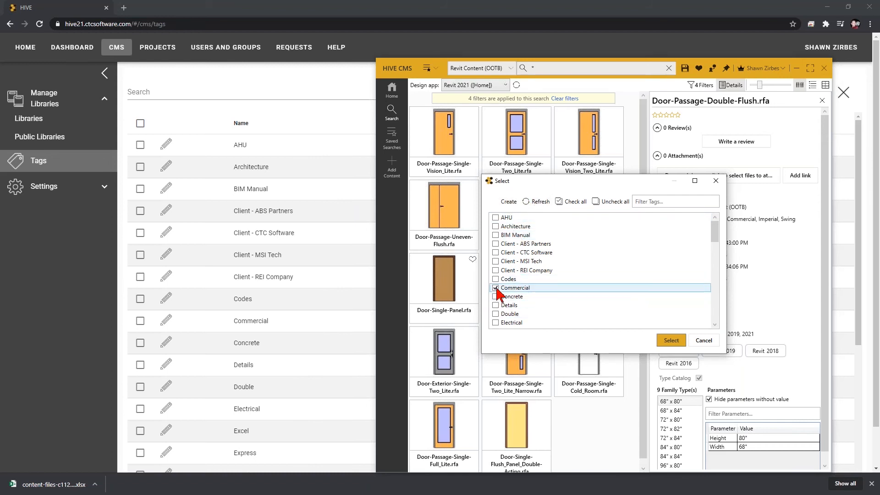
{"action": "left_click", "coordinate": [494, 287]}
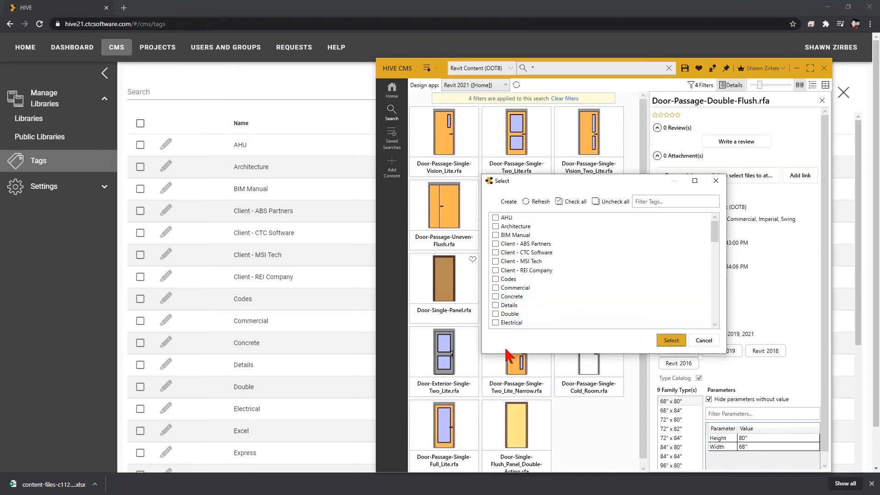
{"action": "left_click", "coordinate": [711, 346]}
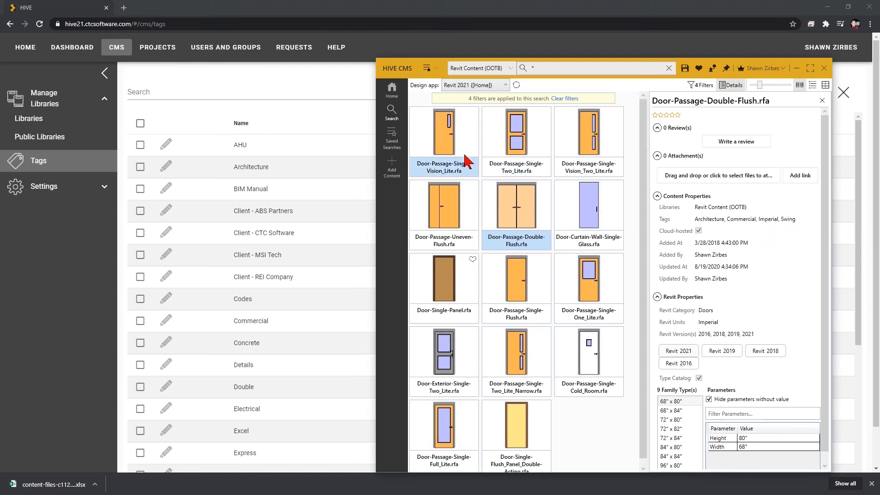
Step: Look at the Display Units choices in the search filters and return to the double flush door's details
{"action": "left_click", "coordinate": [707, 88]}
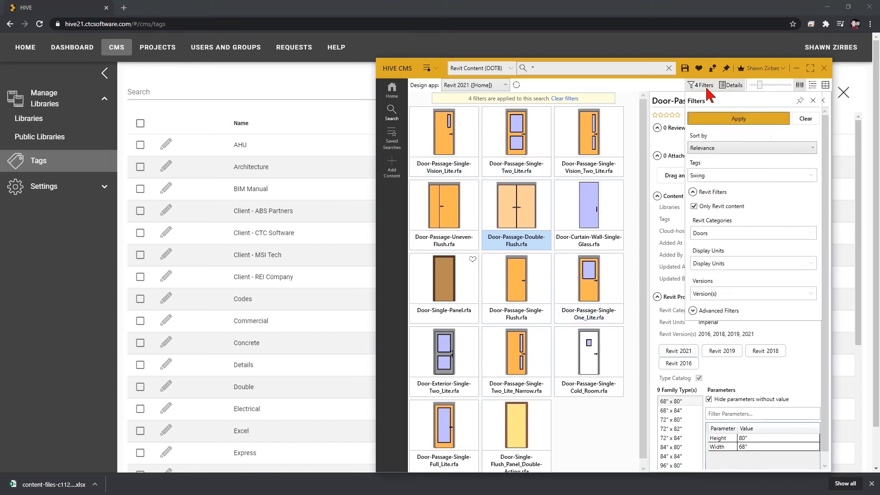
{"action": "left_click", "coordinate": [736, 262]}
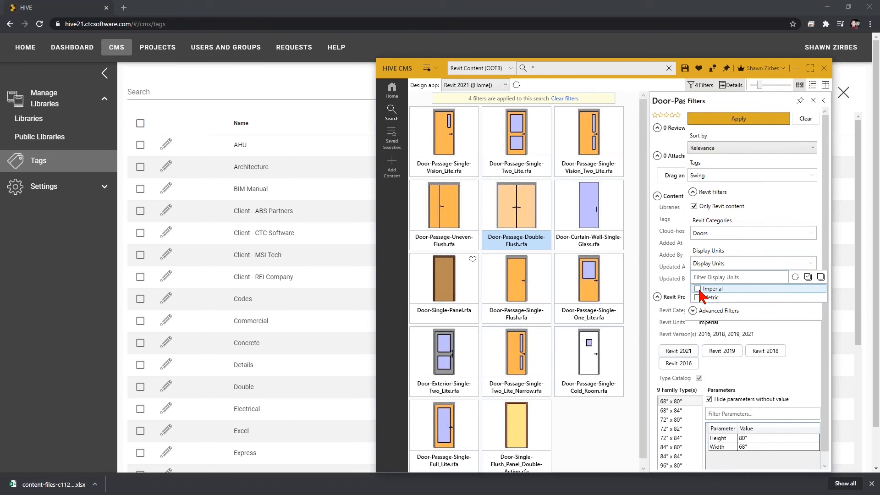
{"action": "left_click", "coordinate": [670, 250]}
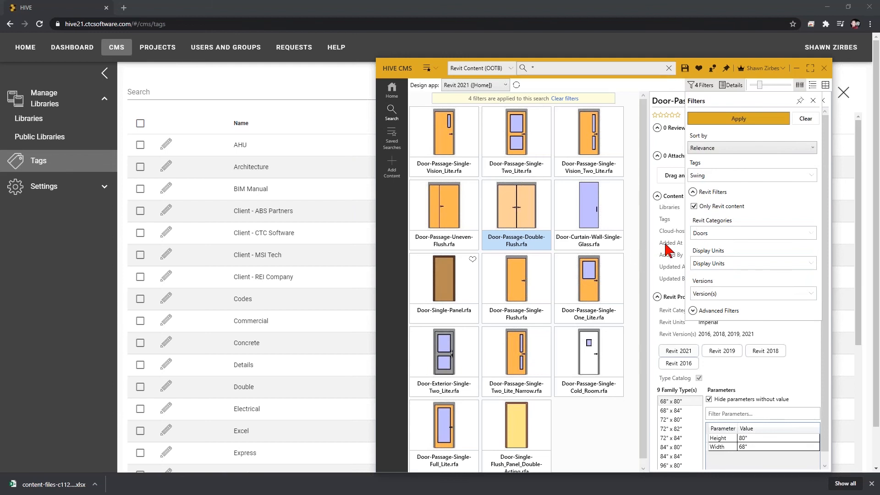
{"action": "left_click", "coordinate": [669, 250]}
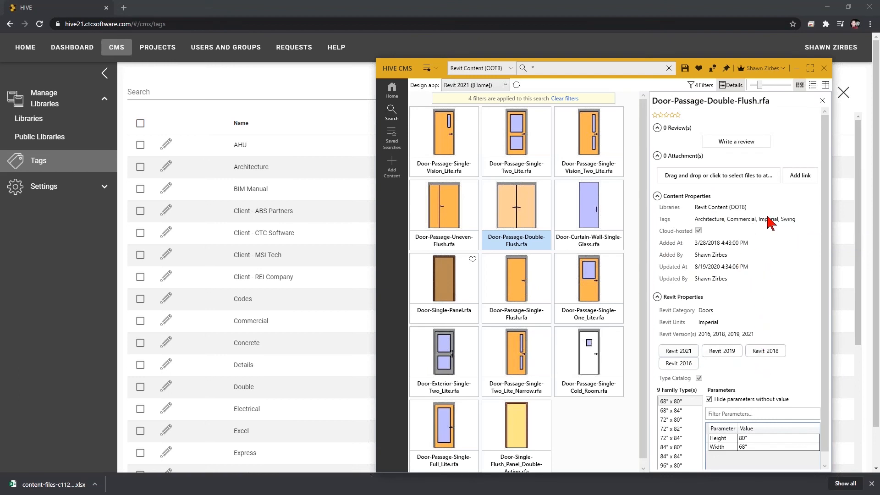
Step: Select all the listed swing doors and remove the Imperial tag from them
{"action": "left_click", "coordinate": [449, 149]}
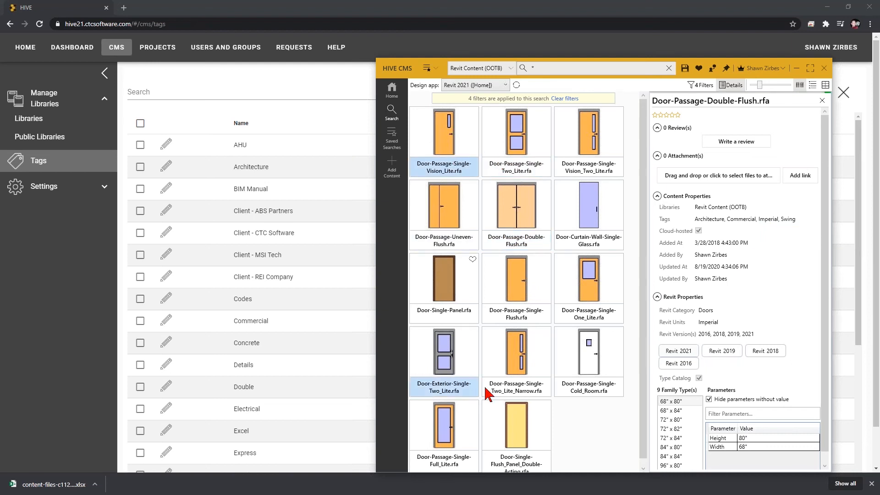
{"action": "left_click", "coordinate": [517, 426], "text": "shift"}
{"action": "right_click", "coordinate": [516, 420]}
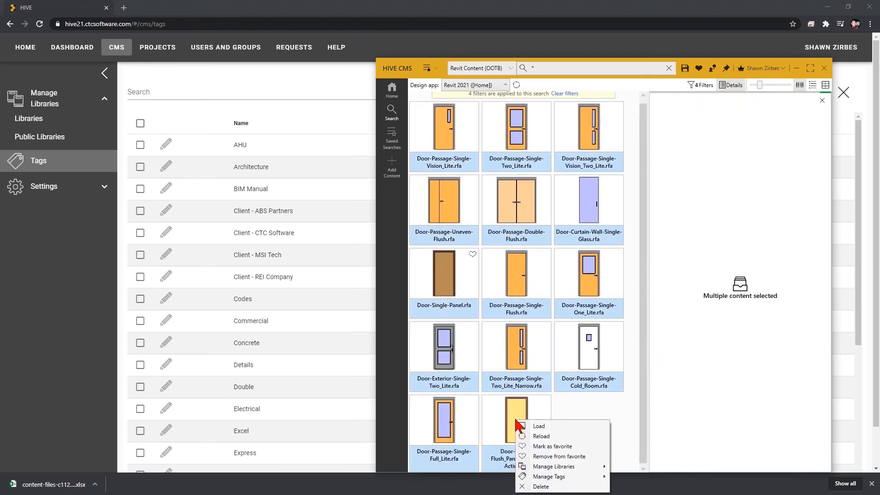
{"action": "mouse_move", "coordinate": [568, 479]}
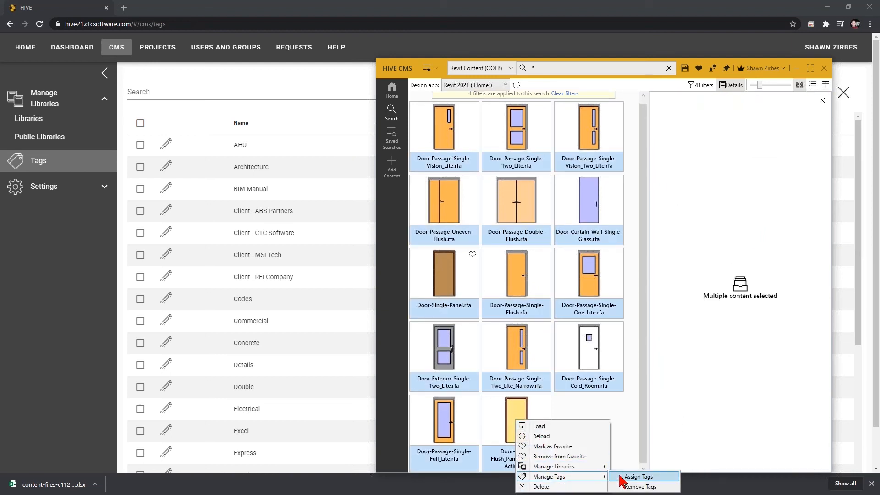
{"action": "left_click", "coordinate": [638, 487]}
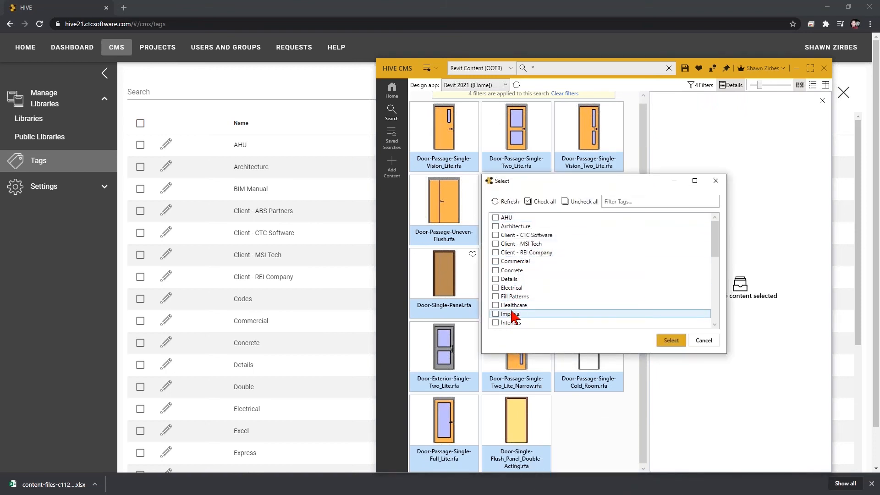
{"action": "scroll", "coordinate": [516, 311], "scroll_direction": "down", "scroll_amount": 3}
{"action": "left_click", "coordinate": [496, 236]}
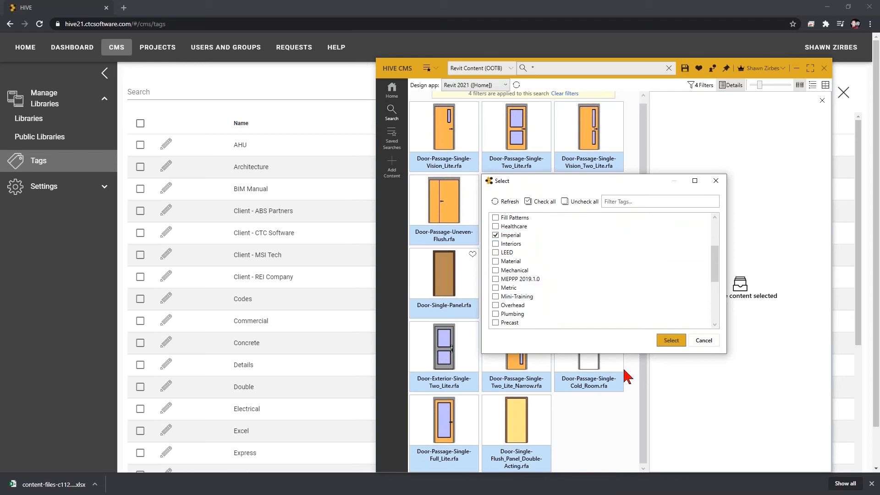
{"action": "left_click", "coordinate": [670, 341]}
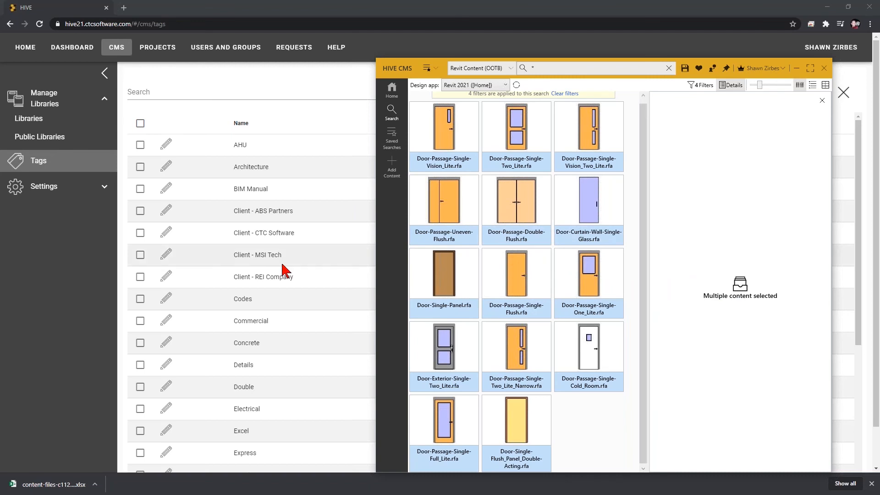
Step: Switch to the HIVE website's tag list and show 100 rows per page
{"action": "left_click", "coordinate": [39, 160]}
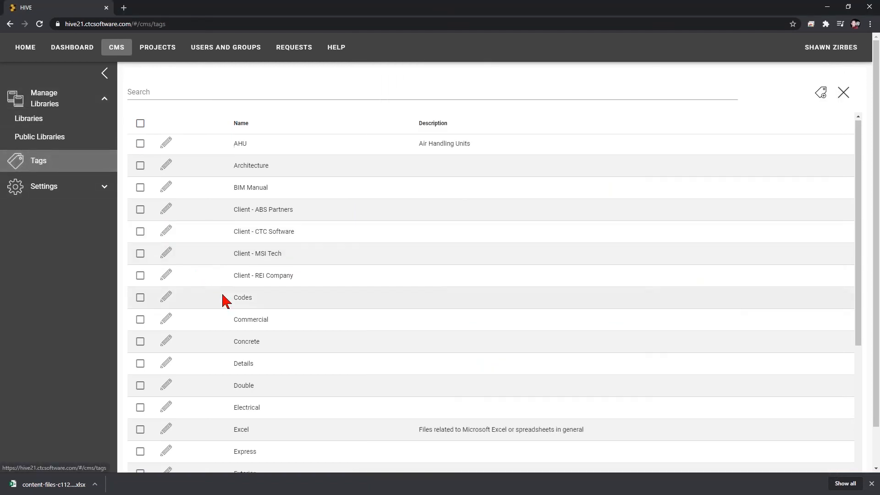
{"action": "scroll", "coordinate": [231, 326], "scroll_direction": "down", "scroll_amount": 4}
{"action": "scroll", "coordinate": [232, 327], "scroll_direction": "down", "scroll_amount": 1}
{"action": "left_click", "coordinate": [140, 382]}
{"action": "scroll", "coordinate": [155, 385], "scroll_direction": "down", "scroll_amount": 1}
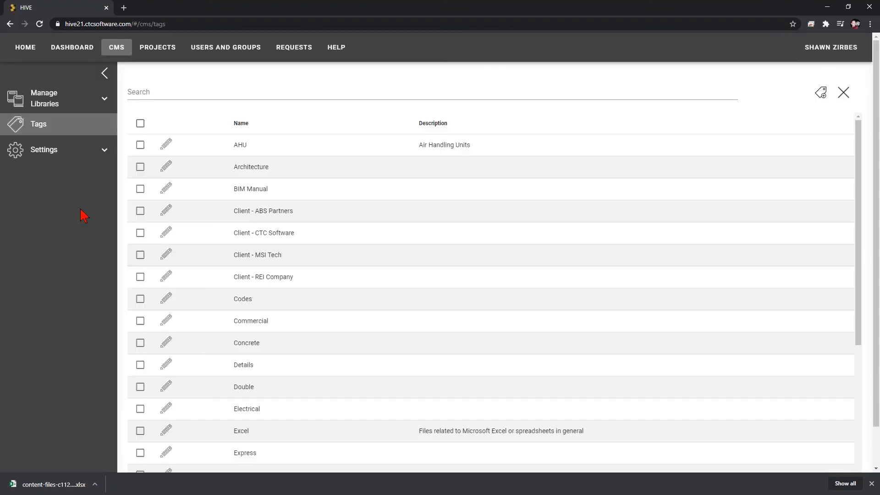
{"action": "scroll", "coordinate": [471, 343], "scroll_direction": "down", "scroll_amount": 5}
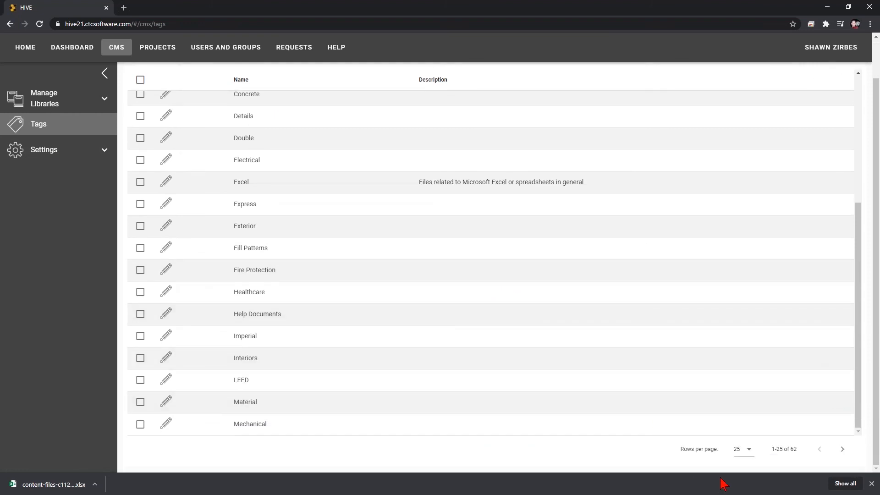
{"action": "left_click", "coordinate": [743, 451]}
{"action": "left_click", "coordinate": [747, 452]}
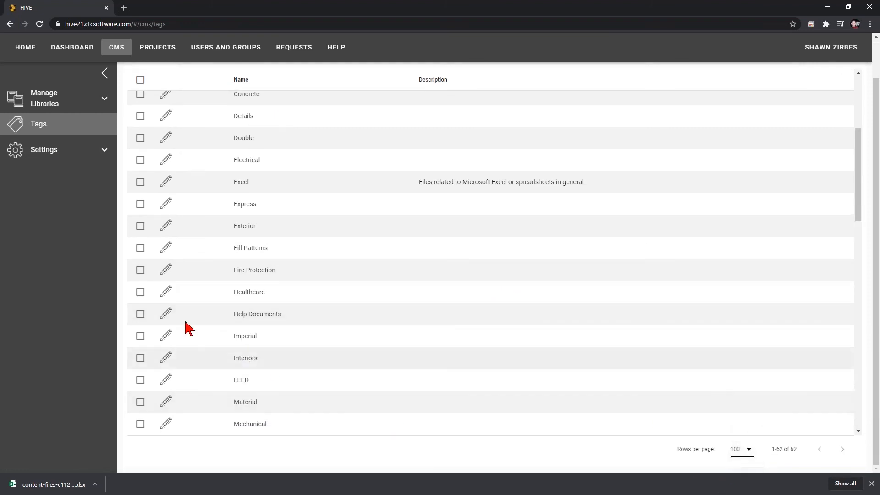
Step: Select the Metric and Imperial tags in the tag list
{"action": "scroll", "coordinate": [178, 317], "scroll_direction": "down", "scroll_amount": 5}
{"action": "scroll", "coordinate": [177, 316], "scroll_direction": "down", "scroll_amount": 6}
{"action": "scroll", "coordinate": [167, 271], "scroll_direction": "up", "scroll_amount": 3}
{"action": "scroll", "coordinate": [161, 243], "scroll_direction": "down", "scroll_amount": 1}
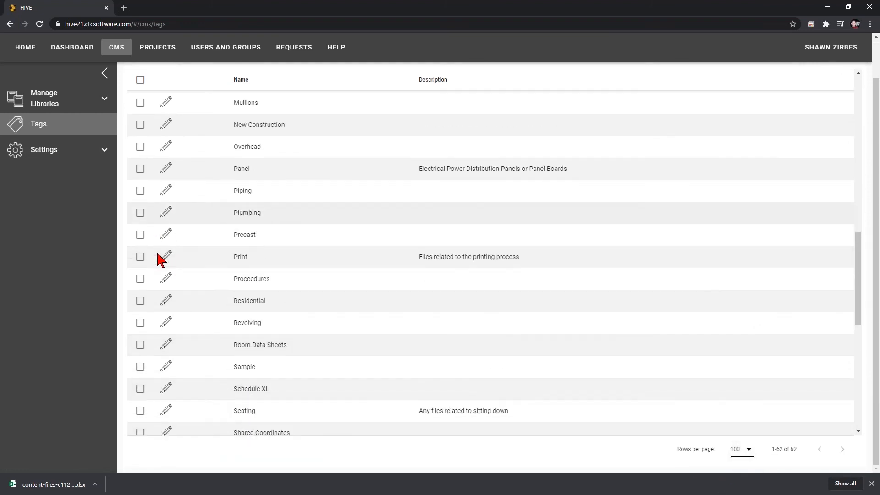
{"action": "scroll", "coordinate": [158, 243], "scroll_direction": "up", "scroll_amount": 4}
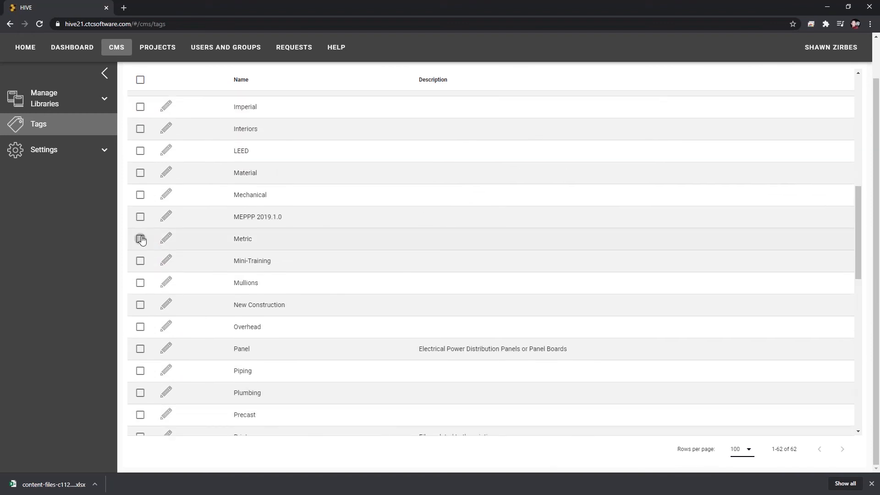
{"action": "left_click", "coordinate": [142, 238]}
{"action": "scroll", "coordinate": [143, 238], "scroll_direction": "up", "scroll_amount": 1}
{"action": "left_click", "coordinate": [140, 151]}
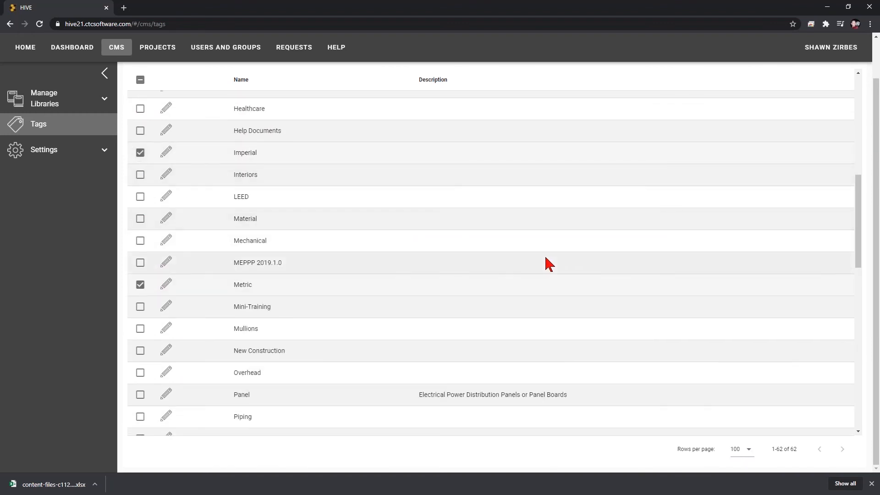
{"action": "scroll", "coordinate": [641, 259], "scroll_direction": "up", "scroll_amount": 6}
{"action": "scroll", "coordinate": [814, 129], "scroll_direction": "up", "scroll_amount": 3}
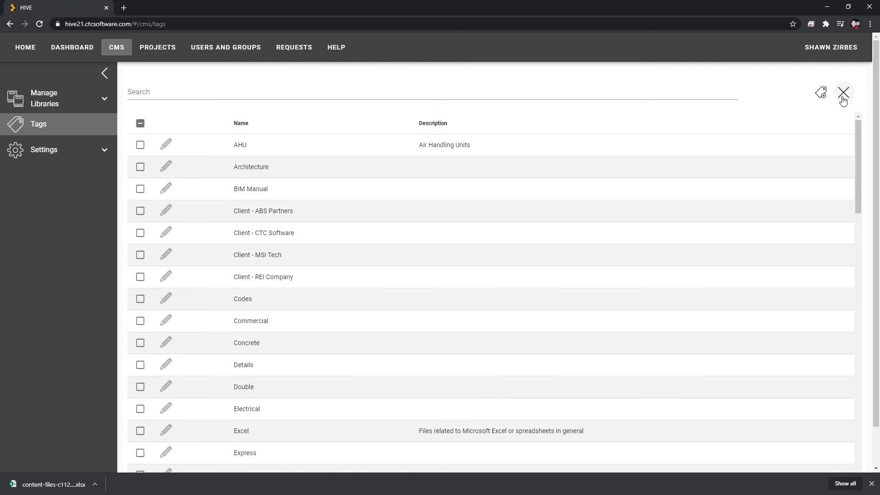
Step: Review the CMS dashboards for overview, search statistics, Revit content and tags, and open the BI data downloads
{"action": "scroll", "coordinate": [270, 389], "scroll_direction": "down", "scroll_amount": 4}
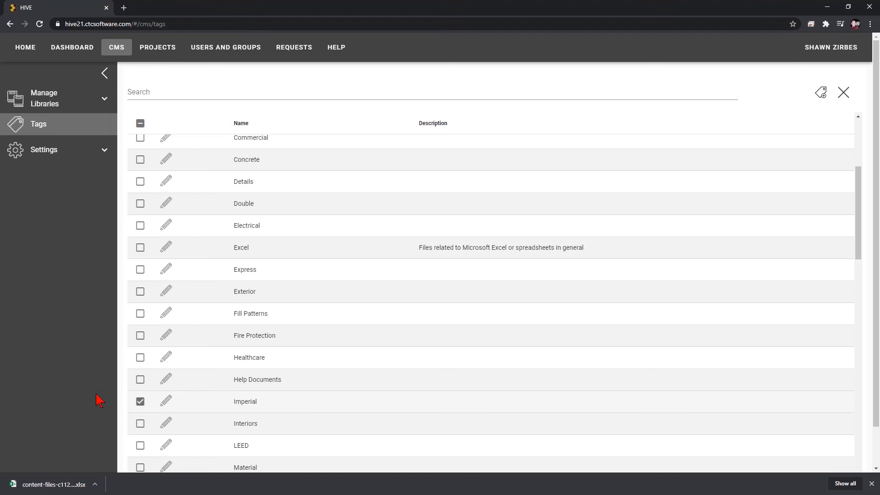
{"action": "left_click", "coordinate": [73, 50]}
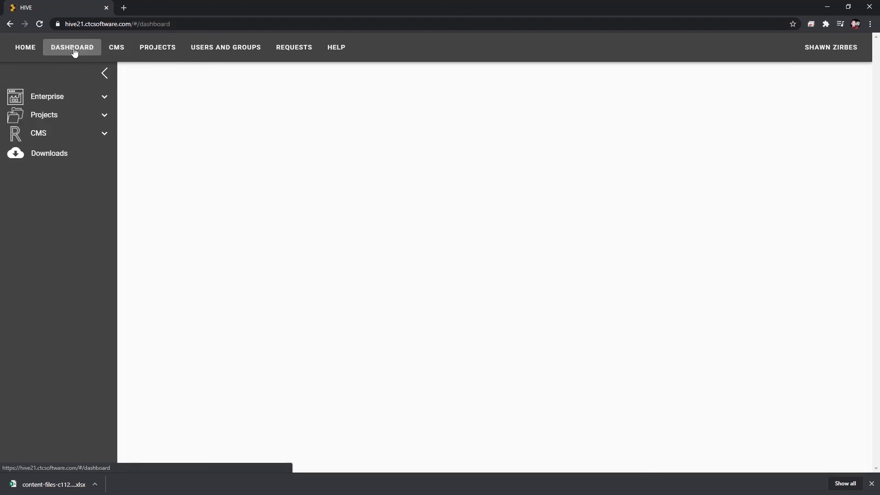
{"action": "left_click", "coordinate": [53, 139]}
{"action": "left_click", "coordinate": [55, 154]}
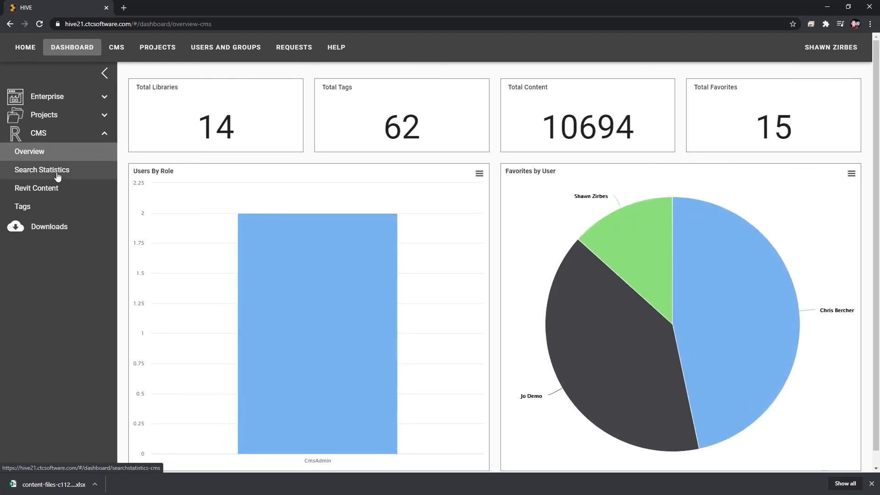
{"action": "left_click", "coordinate": [55, 176]}
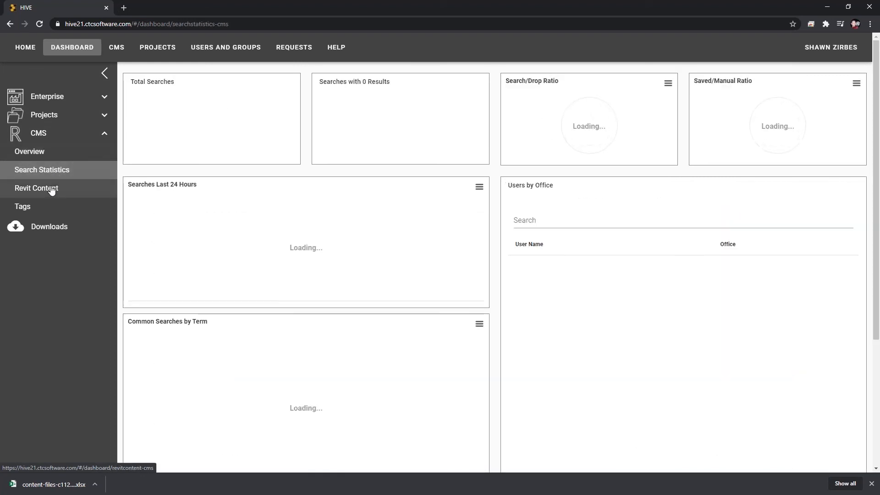
{"action": "left_click", "coordinate": [51, 191]}
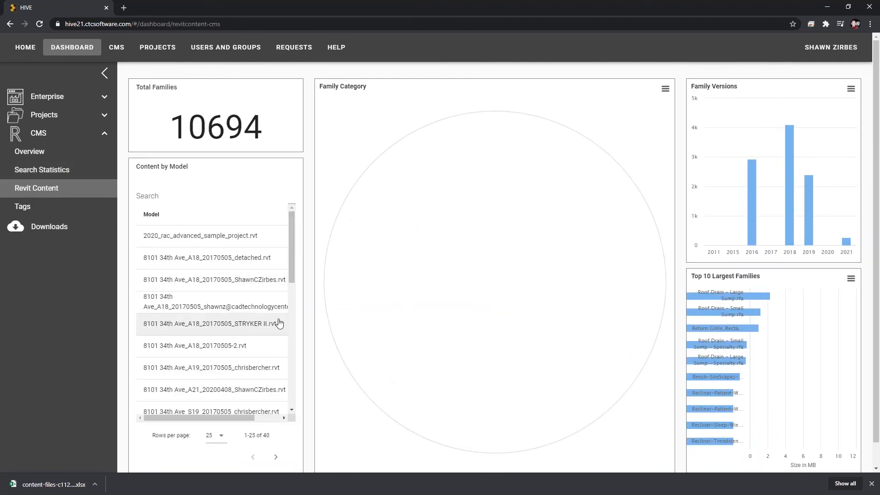
{"action": "left_click", "coordinate": [22, 208]}
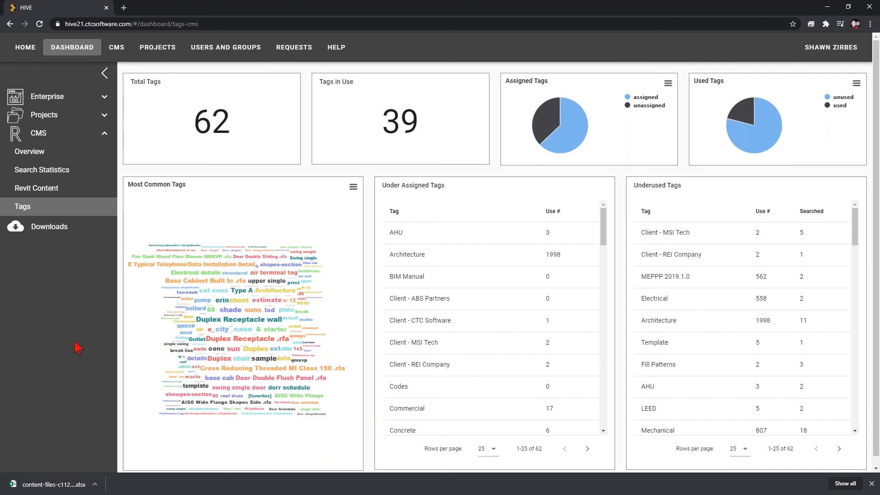
{"action": "left_click", "coordinate": [55, 227]}
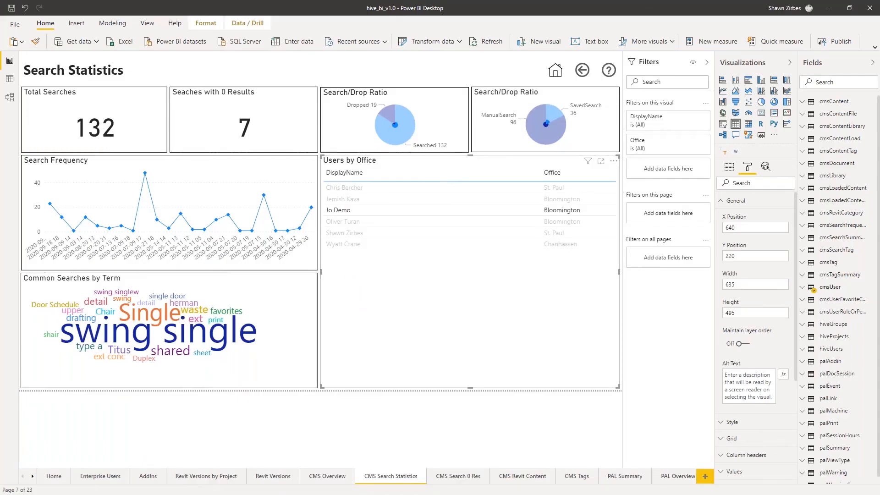
Step: In the Power BI report, collapse the side panes and filter the search statistics by a Bloomington user, then by the Chanhassen user
{"action": "left_click", "coordinate": [789, 62]}
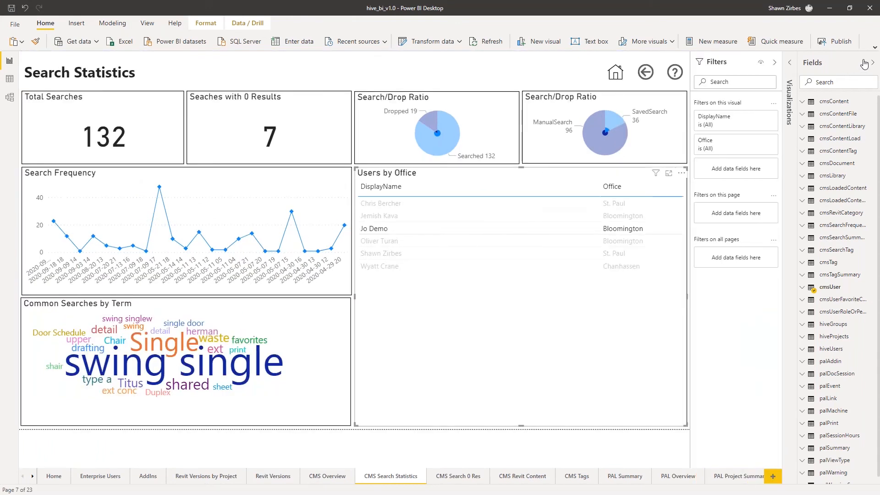
{"action": "left_click", "coordinate": [872, 63]}
{"action": "left_click", "coordinate": [843, 62]}
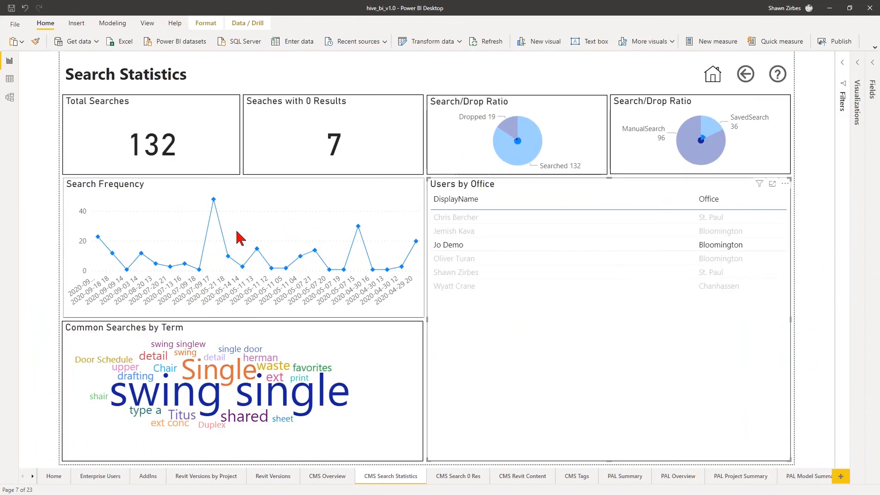
{"action": "left_click", "coordinate": [449, 260]}
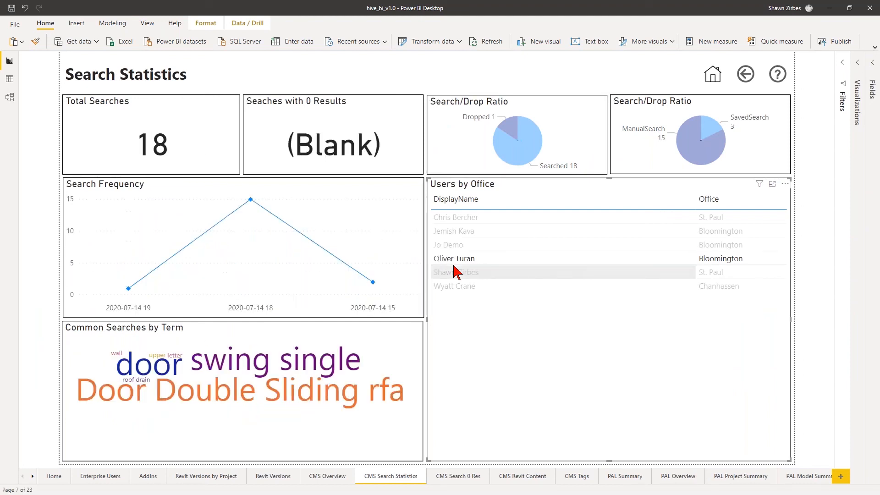
{"action": "left_click", "coordinate": [450, 288]}
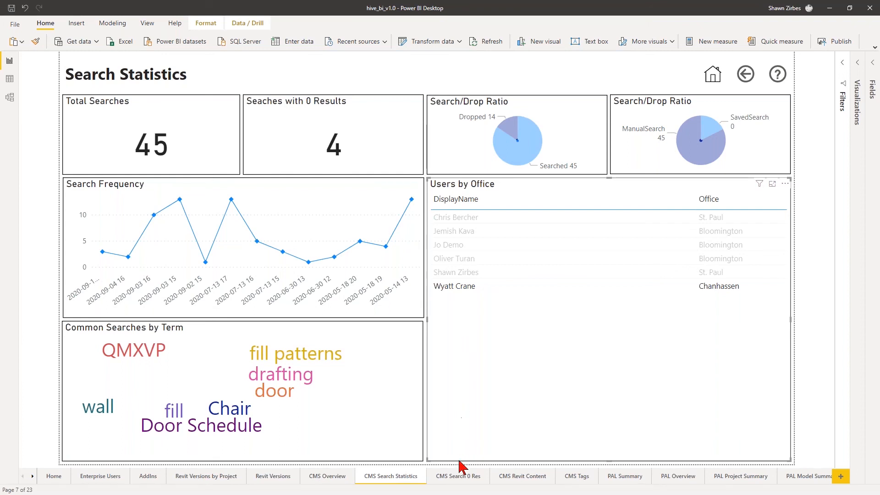
Step: View the report page of searches with zero results and filter it by one user, then by another
{"action": "left_click", "coordinate": [458, 476]}
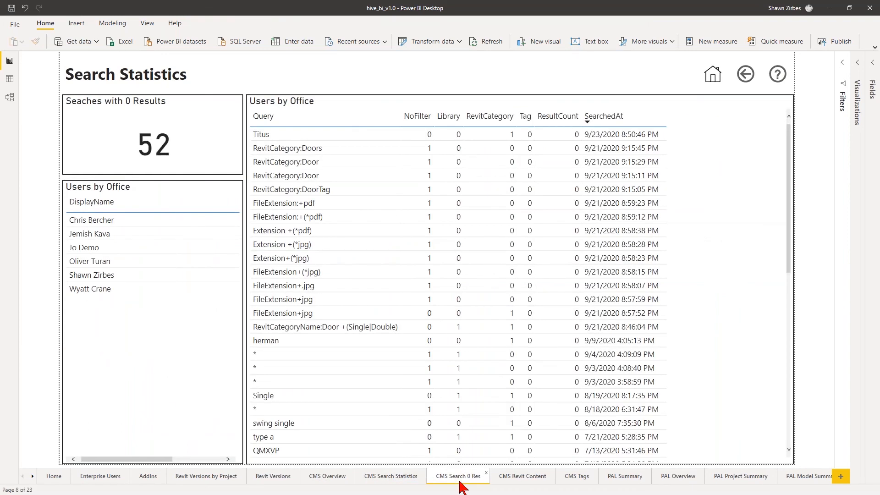
{"action": "left_click", "coordinate": [101, 276]}
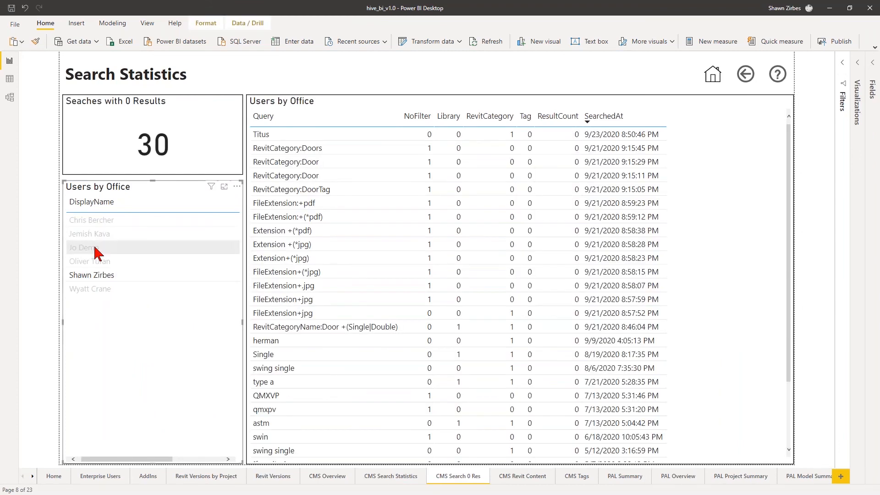
{"action": "left_click", "coordinate": [95, 250]}
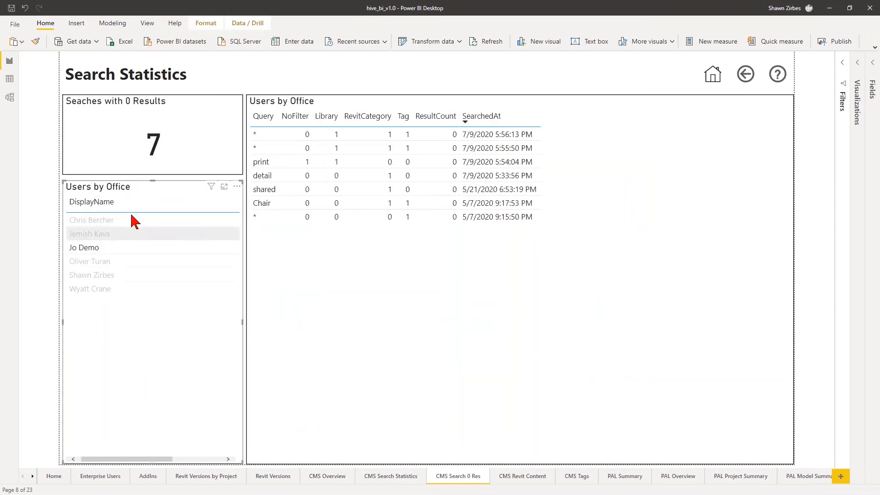
Step: Look at the CMS Overview report page and filter the CMS Search Statistics page by a St. Paul user
{"action": "left_click", "coordinate": [284, 477]}
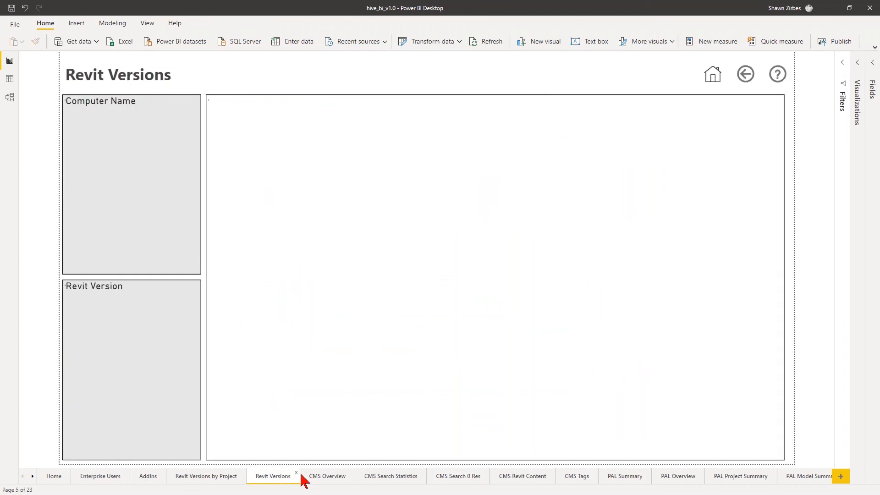
{"action": "left_click", "coordinate": [321, 478]}
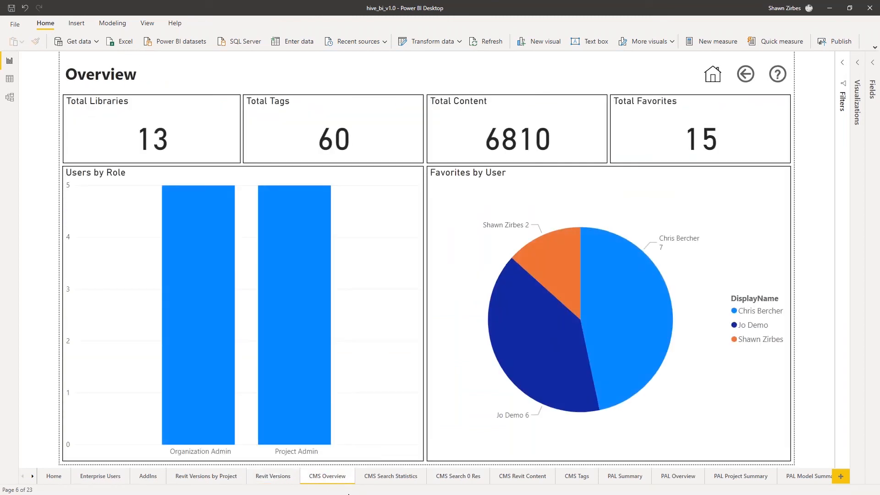
{"action": "left_click", "coordinate": [379, 478]}
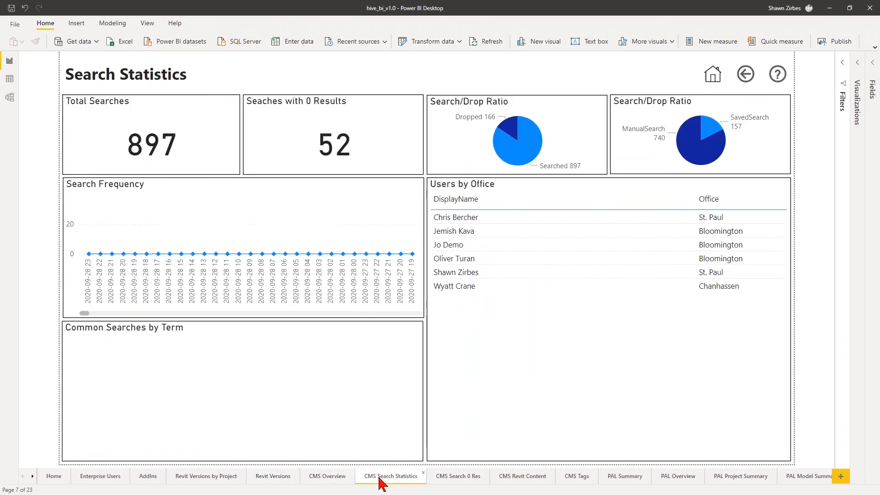
{"action": "left_click", "coordinate": [456, 274]}
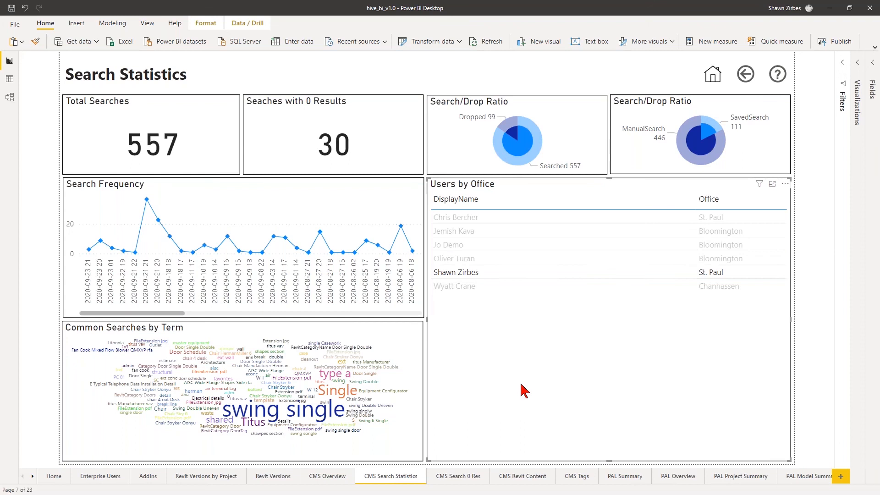
Step: Examine the Underused Tags table on the CMS Tags report page and sort it by use count
{"action": "left_click", "coordinate": [578, 476]}
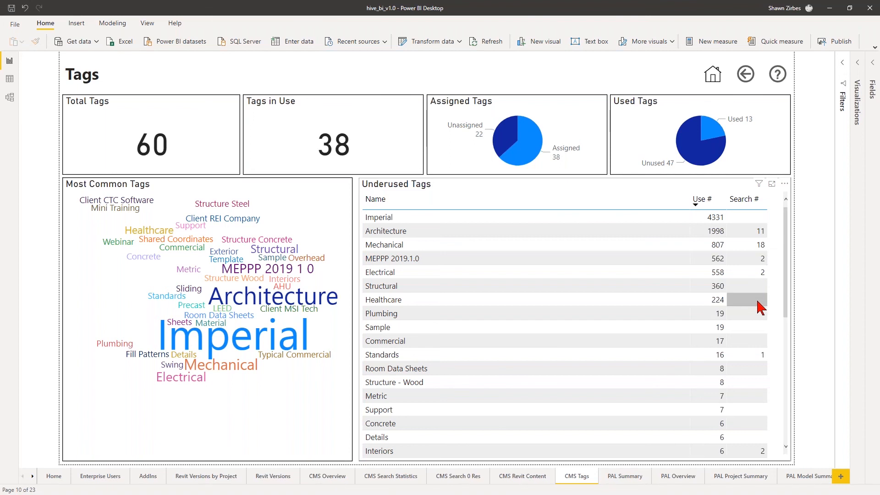
{"action": "scroll", "coordinate": [758, 323], "scroll_direction": "down", "scroll_amount": 6}
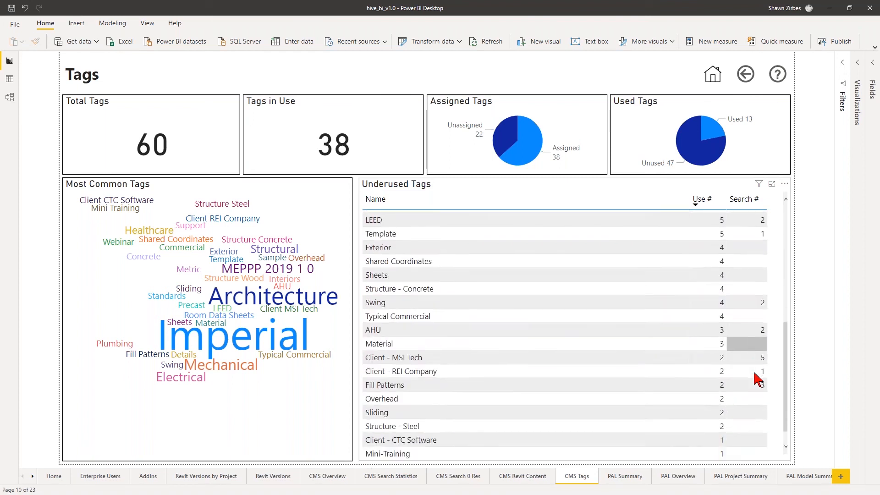
{"action": "scroll", "coordinate": [752, 403], "scroll_direction": "down", "scroll_amount": 1}
{"action": "scroll", "coordinate": [753, 413], "scroll_direction": "up", "scroll_amount": 1}
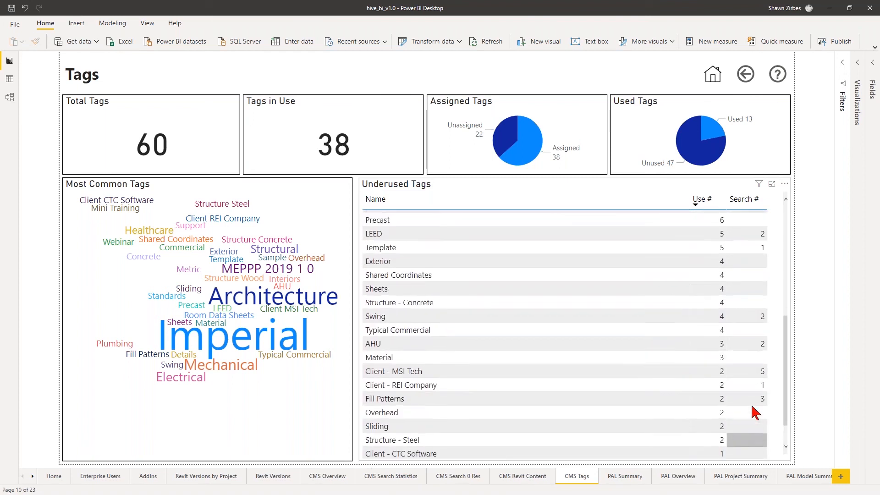
{"action": "scroll", "coordinate": [755, 412], "scroll_direction": "up", "scroll_amount": 6}
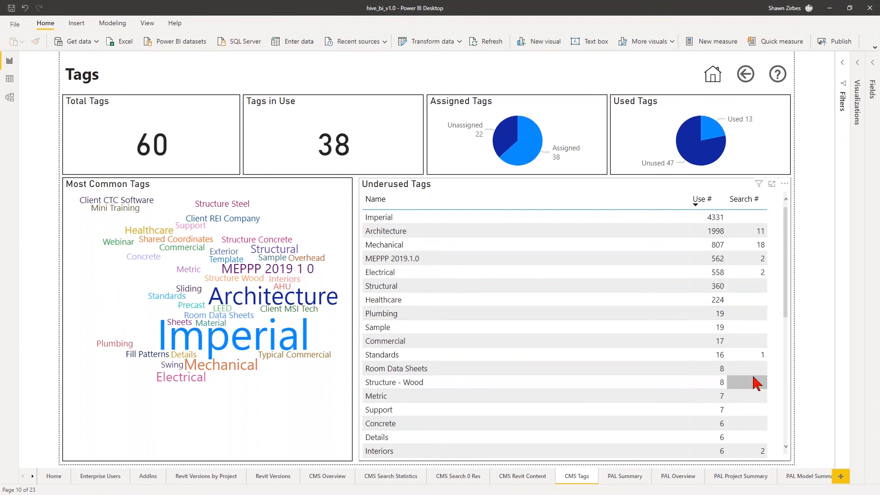
{"action": "left_click", "coordinate": [704, 201]}
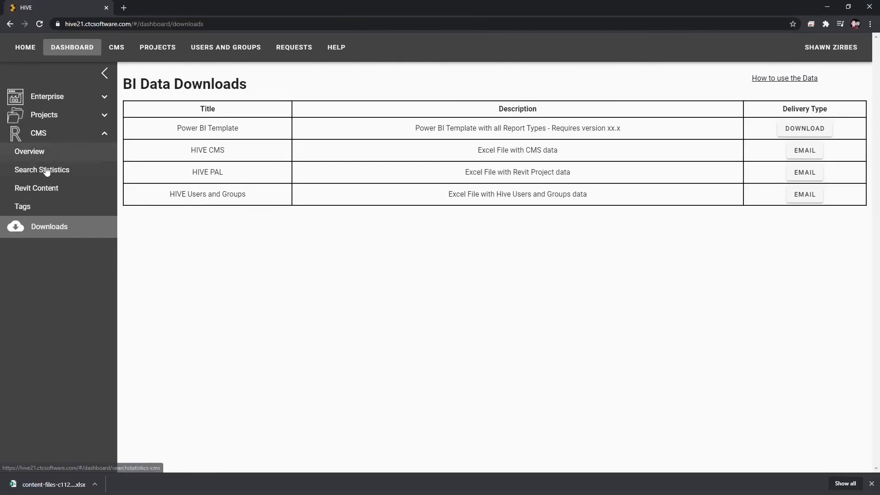
Step: Switch to the HIVE website and revisit the CMS dashboards for search statistics, Revit content and tags
{"action": "left_click", "coordinate": [46, 170]}
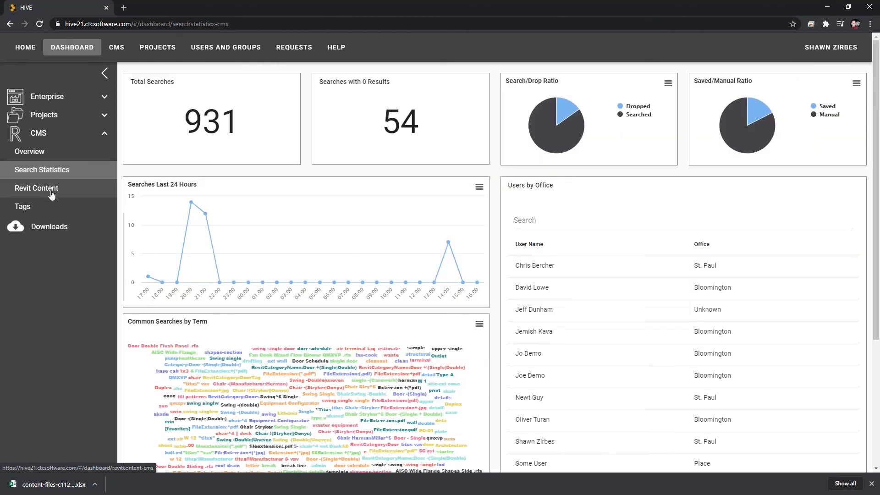
{"action": "left_click", "coordinate": [51, 194]}
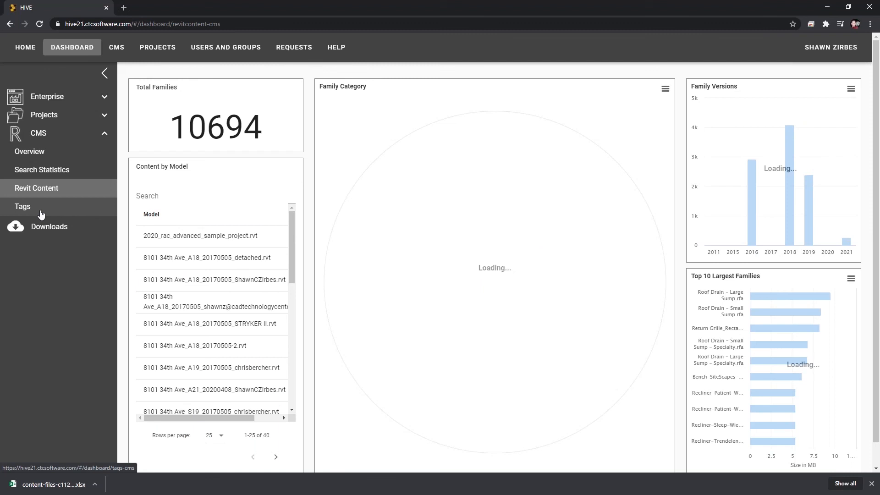
{"action": "left_click", "coordinate": [41, 214]}
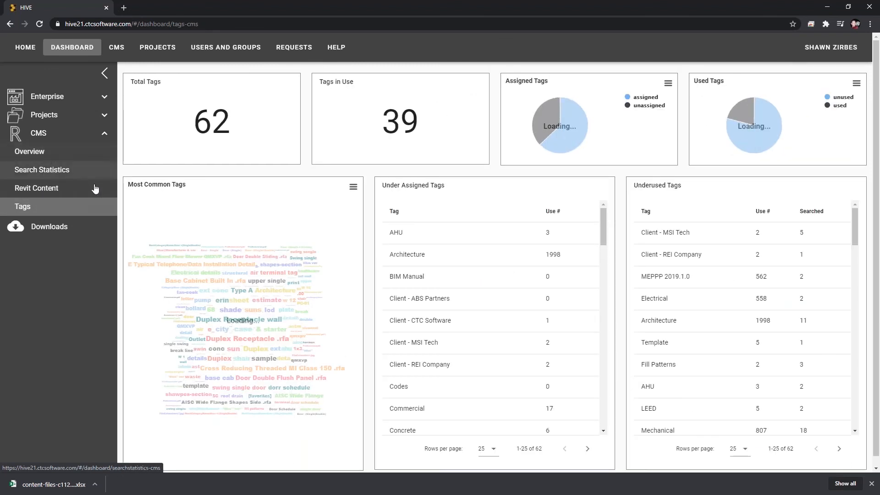